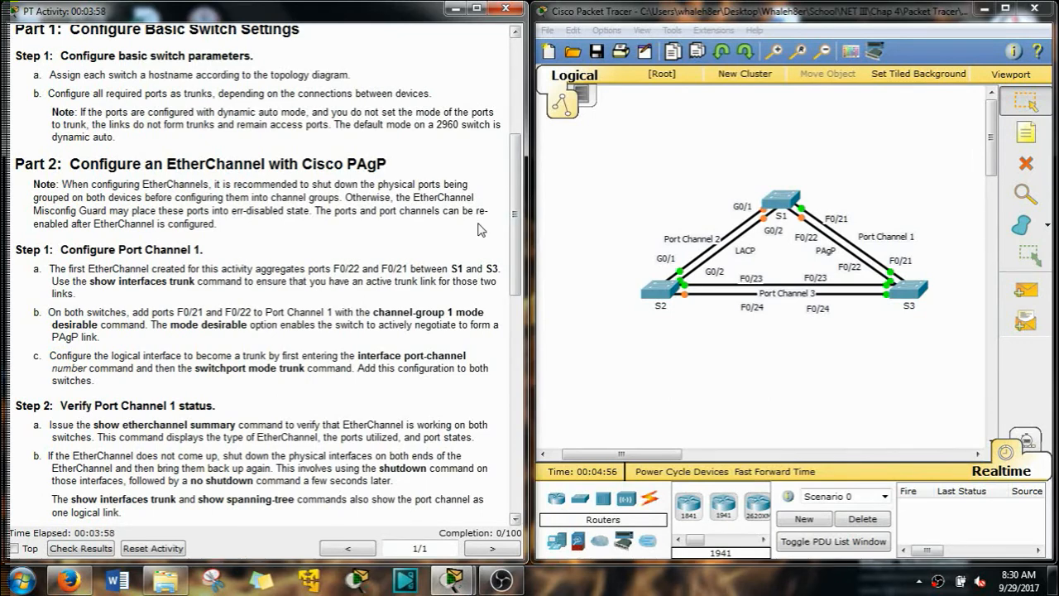
Open the command line of switch S1 and enter global configuration mode with en and conf t.
{"action": "left_click", "coordinate": [770, 199]}
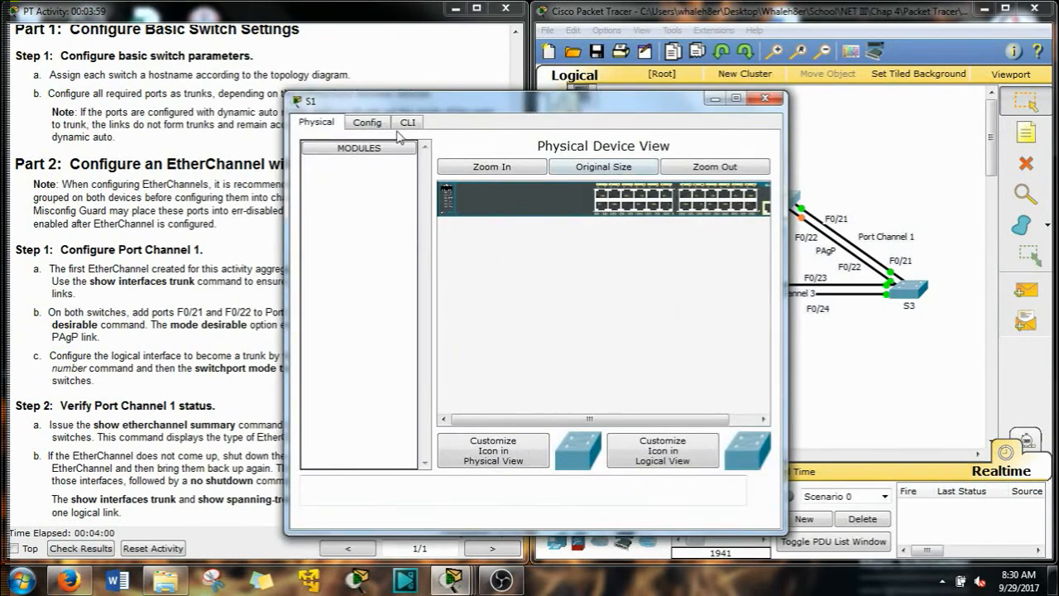
{"action": "left_click", "coordinate": [408, 123]}
{"action": "type", "text": "en"}
{"action": "key", "text": "Return"}
{"action": "type", "text": "conf t"}
{"action": "key", "text": "Return"}
Set the hostname with host S1, copying the command for reuse, and close the S1 window.
{"action": "type", "text": "hos"}
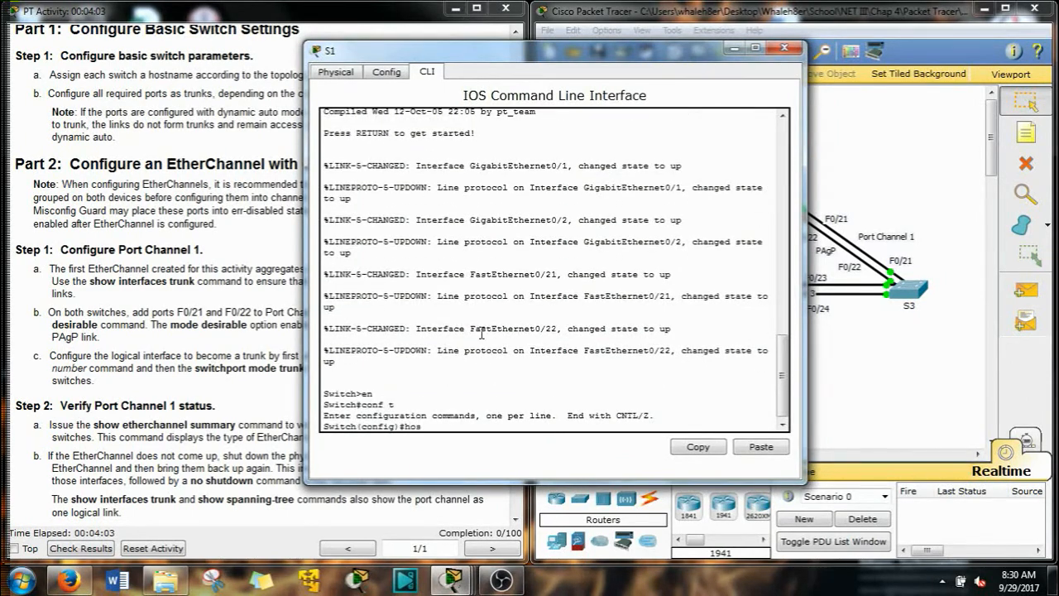
{"action": "type", "text": "t S1"}
{"action": "left_click_drag", "start_coordinate": [457, 427], "coordinate": [403, 427]}
{"action": "left_click", "coordinate": [686, 450]}
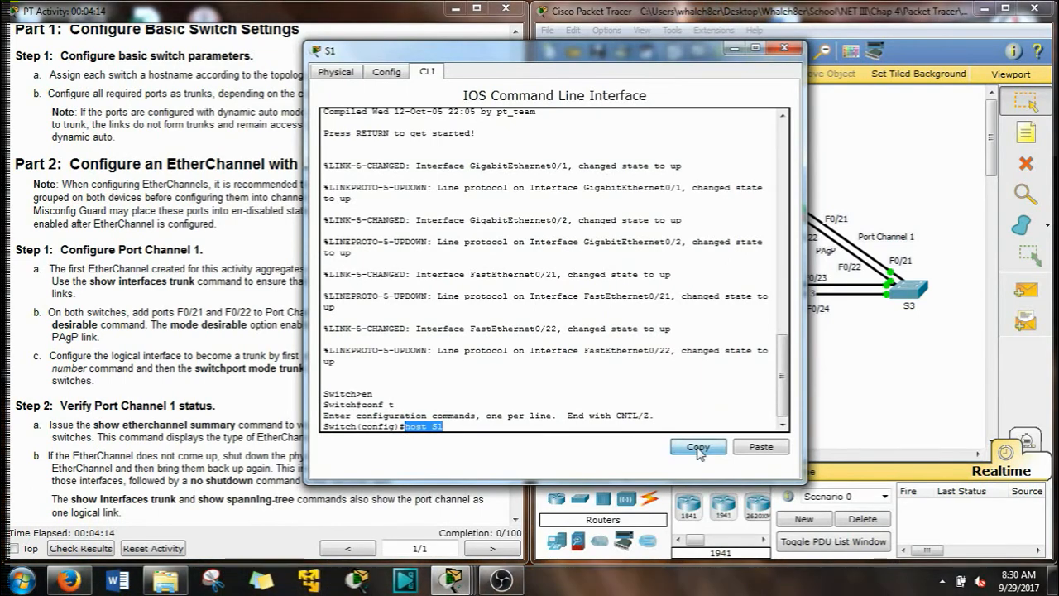
{"action": "key", "text": "Return"}
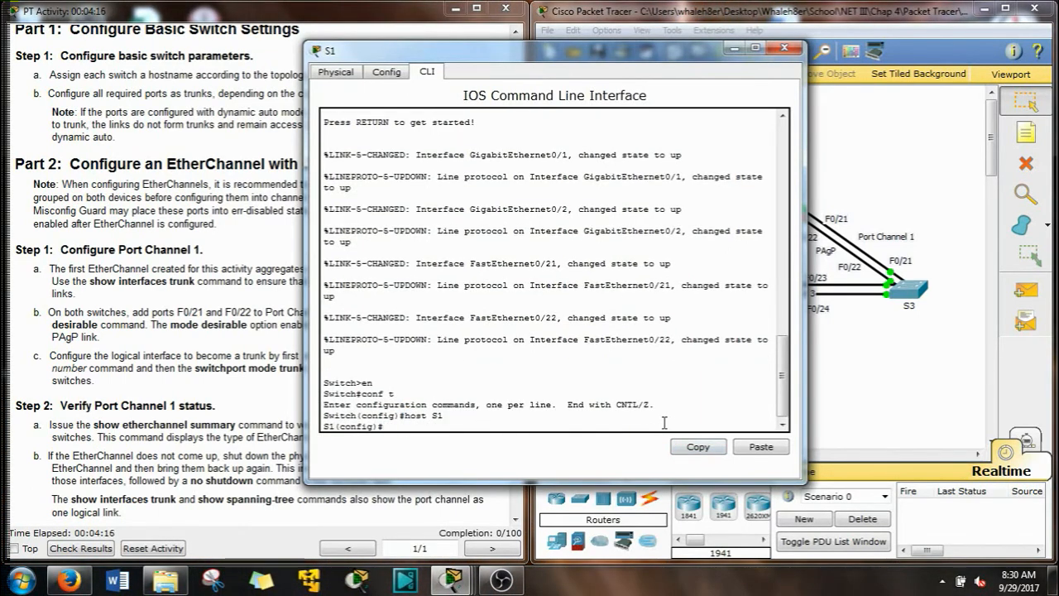
{"action": "left_click", "coordinate": [785, 48]}
Open the command line of switch S2 and enter global configuration mode with en and conf t.
{"action": "left_click", "coordinate": [654, 295]}
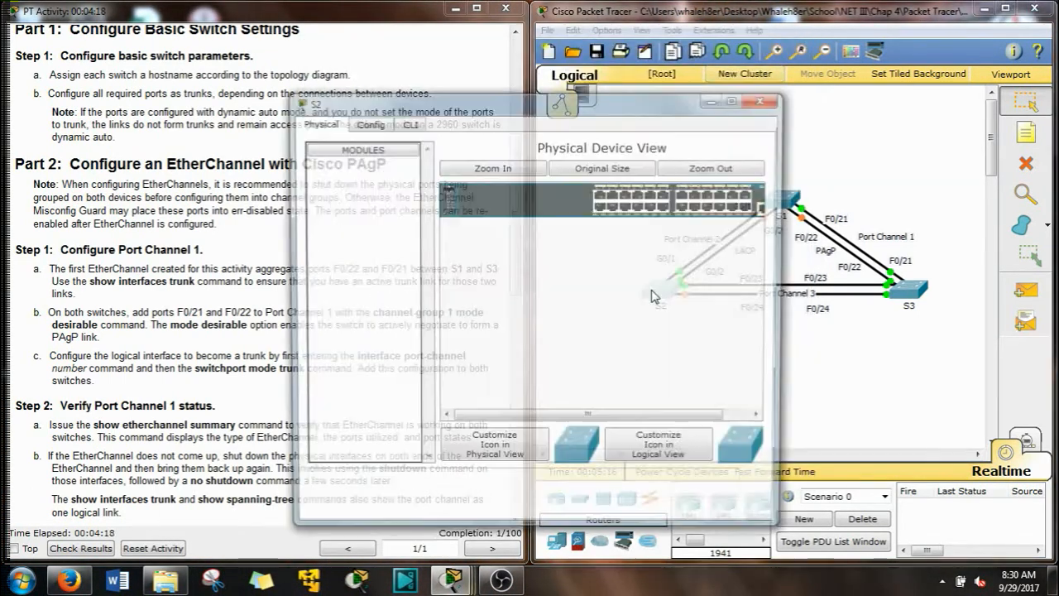
{"action": "left_click", "coordinate": [408, 123]}
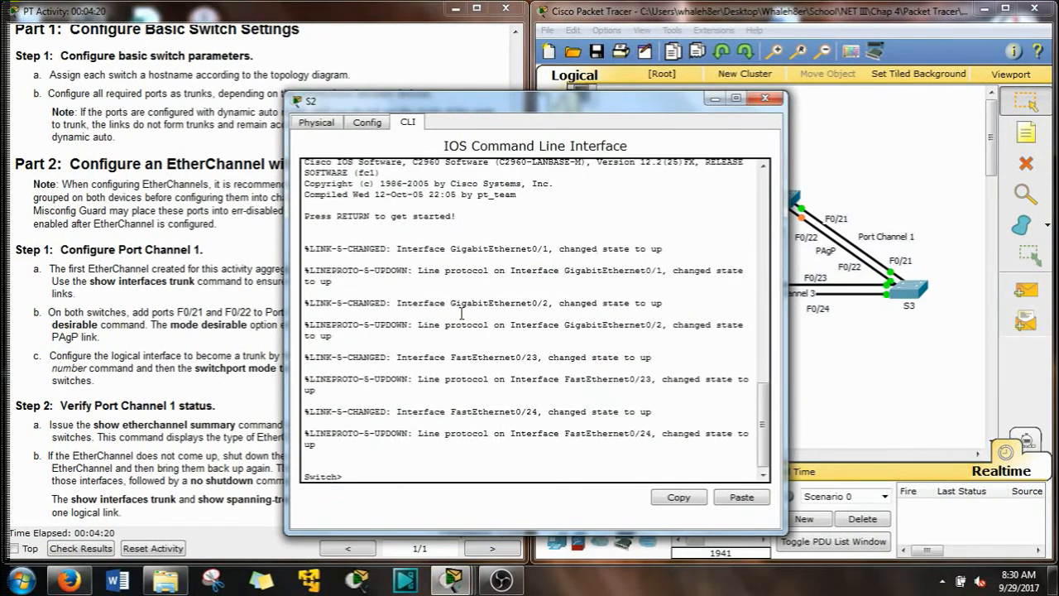
{"action": "type", "text": "en"}
{"action": "key", "text": "Return"}
{"action": "type", "text": "con"}
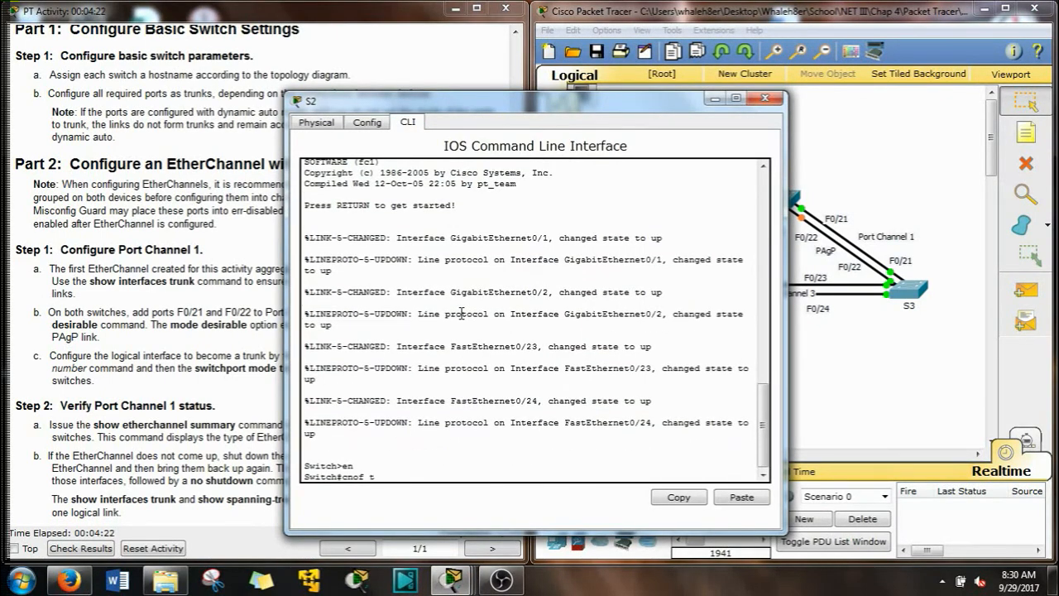
{"action": "key", "text": "BackSpace"}
{"action": "key", "text": "BackSpace"}
{"action": "key", "text": "BackSpace"}
{"action": "key", "text": "BackSpace"}
{"action": "key", "text": "BackSpace"}
{"action": "type", "text": "onf t"}
{"action": "key", "text": "Return"}
Reuse the copied host command to set the hostname to S2, and close the S2 window.
{"action": "left_click", "coordinate": [743, 503]}
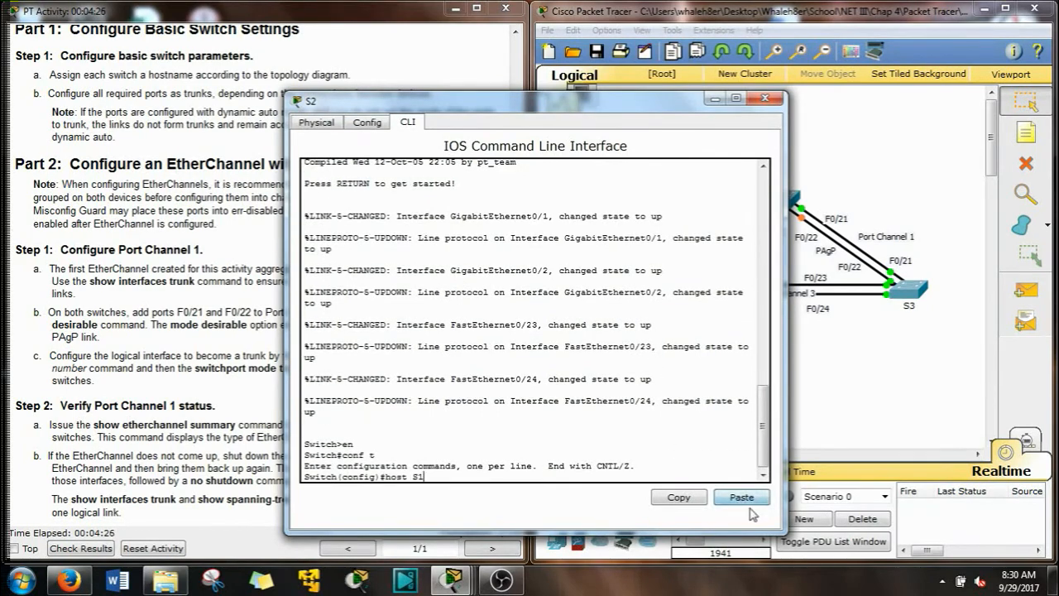
{"action": "type", "text": "2"}
{"action": "key", "text": "Return"}
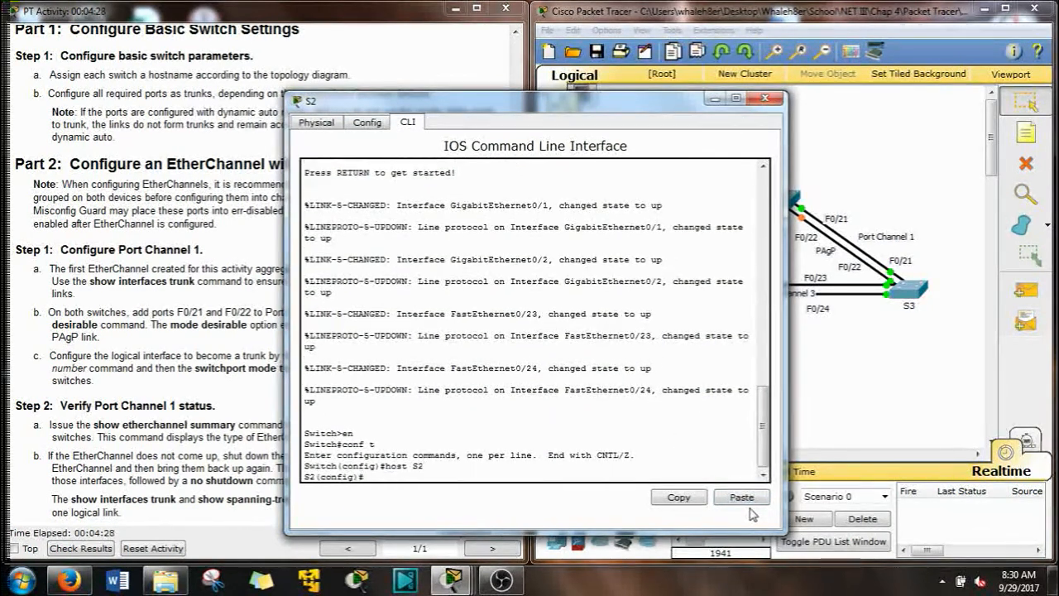
{"action": "left_click", "coordinate": [766, 98]}
Open the command line of switch S3 and enter global configuration mode with en and conf t.
{"action": "left_click", "coordinate": [909, 287]}
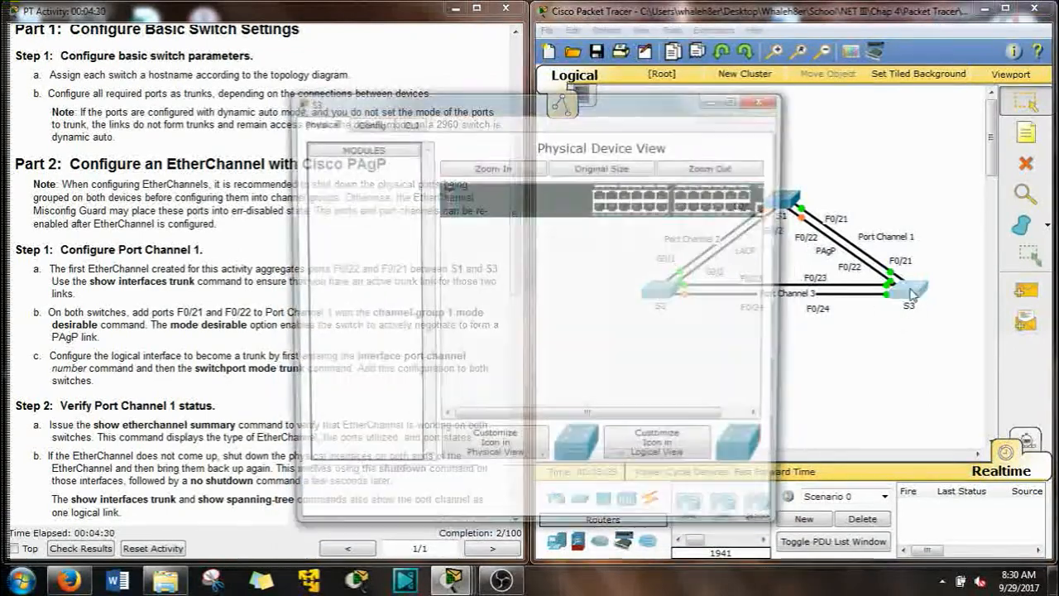
{"action": "left_click", "coordinate": [408, 124]}
{"action": "key", "text": "Return"}
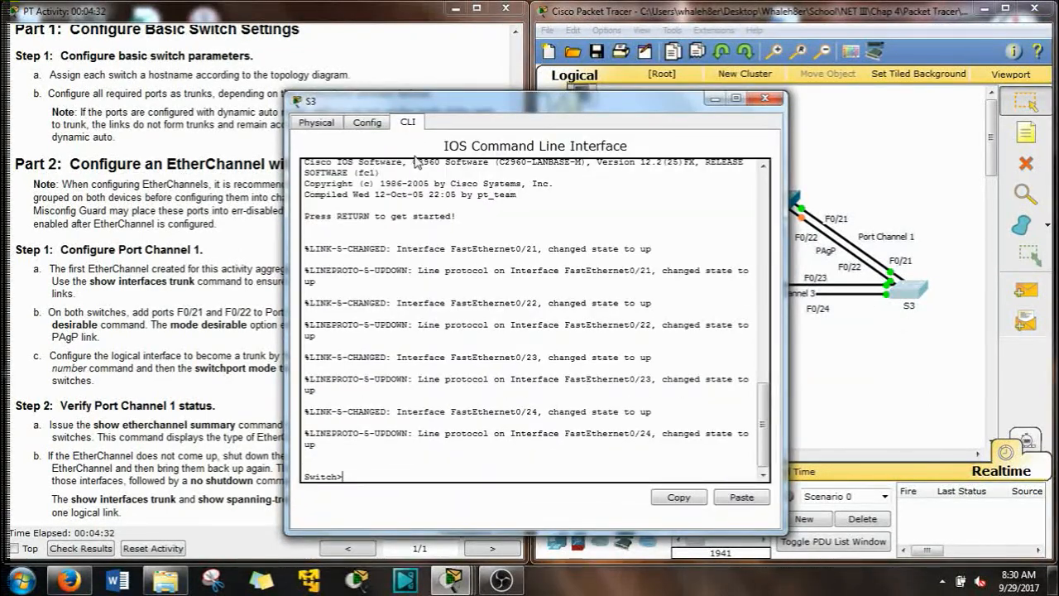
{"action": "type", "text": "en"}
{"action": "key", "text": "Return"}
{"action": "type", "text": "conf t"}
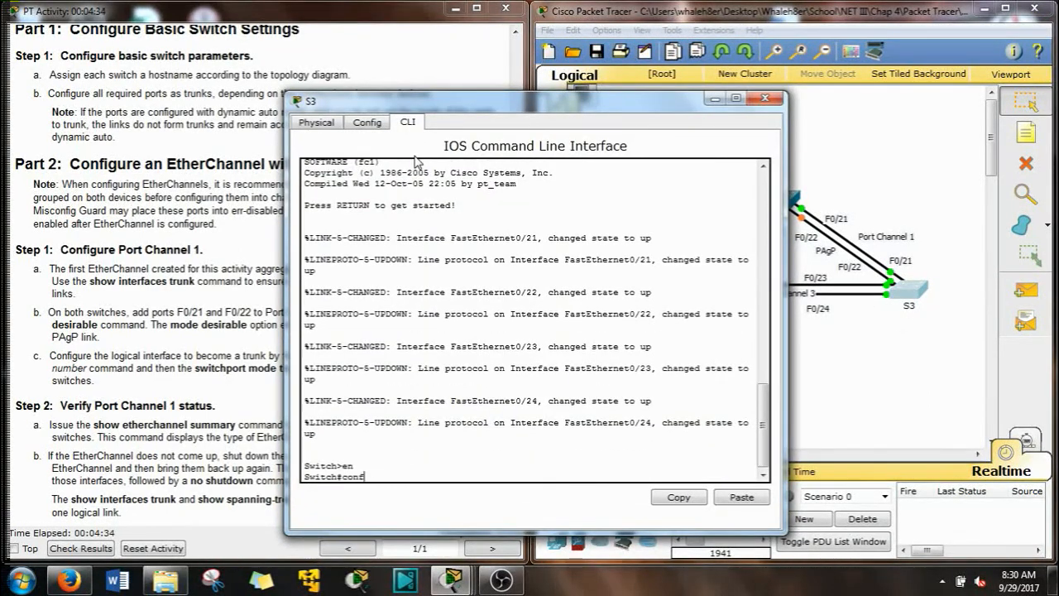
{"action": "key", "text": "Return"}
Reuse the copied host command to set the hostname to S3, and minimize the S3 window.
{"action": "left_click", "coordinate": [742, 497]}
{"action": "key", "text": "Return"}
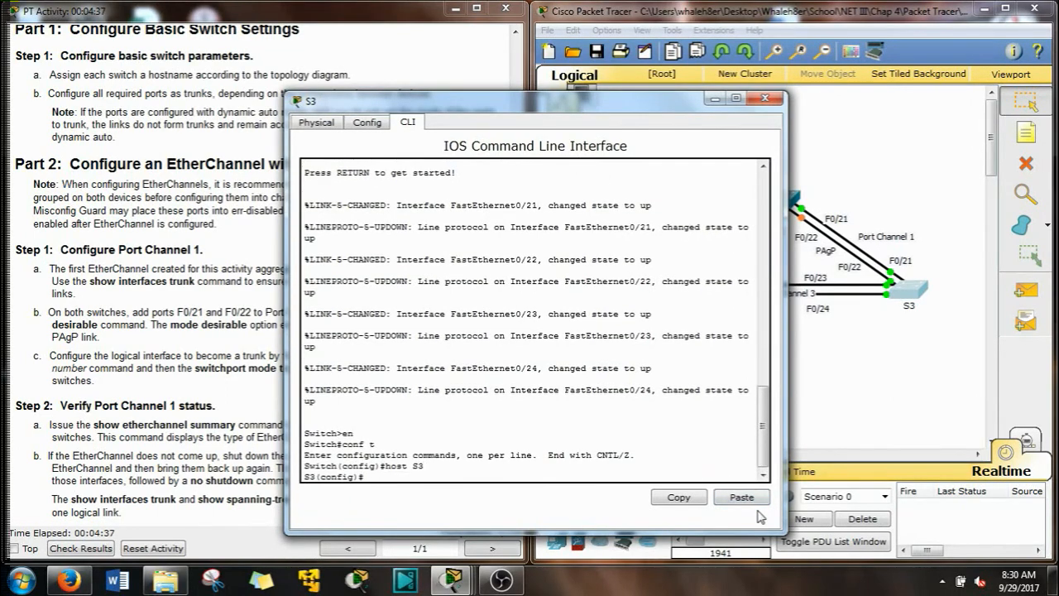
{"action": "left_click_drag", "start_coordinate": [709, 100], "coordinate": [882, 48]}
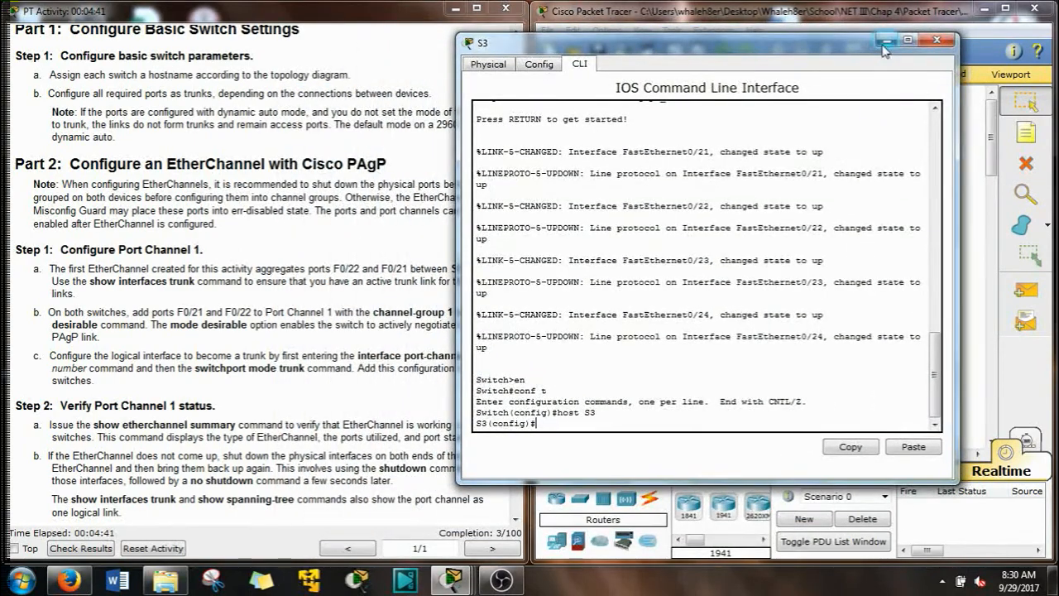
{"action": "left_click", "coordinate": [883, 45]}
Read the Part 1 note about dynamic auto mode and forming trunks in the activity instructions.
{"action": "scroll", "coordinate": [97, 312], "scroll_direction": "down", "scroll_amount": 2}
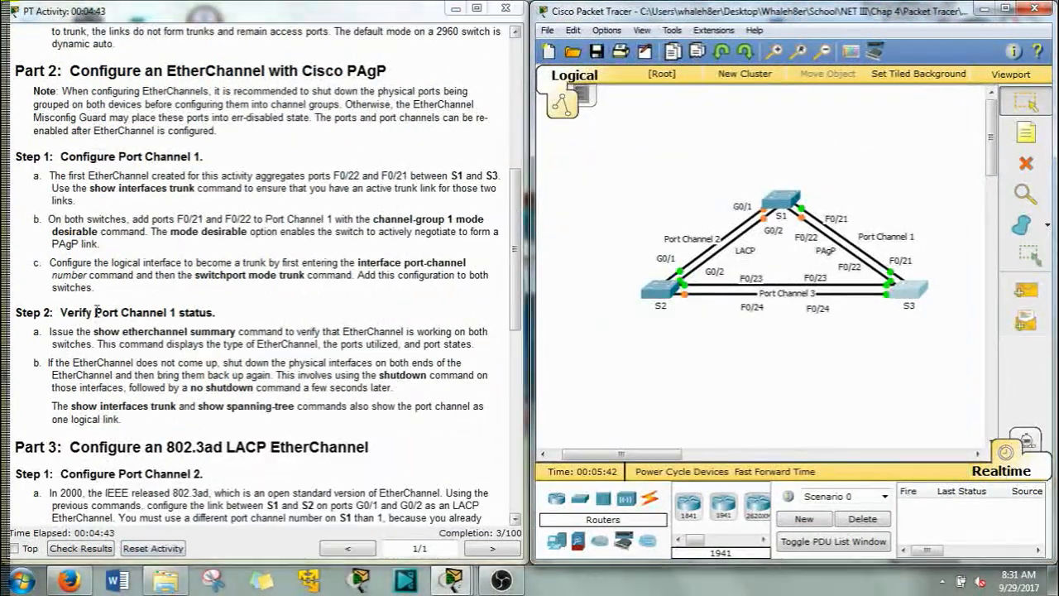
{"action": "scroll", "coordinate": [97, 312], "scroll_direction": "up", "scroll_amount": 3}
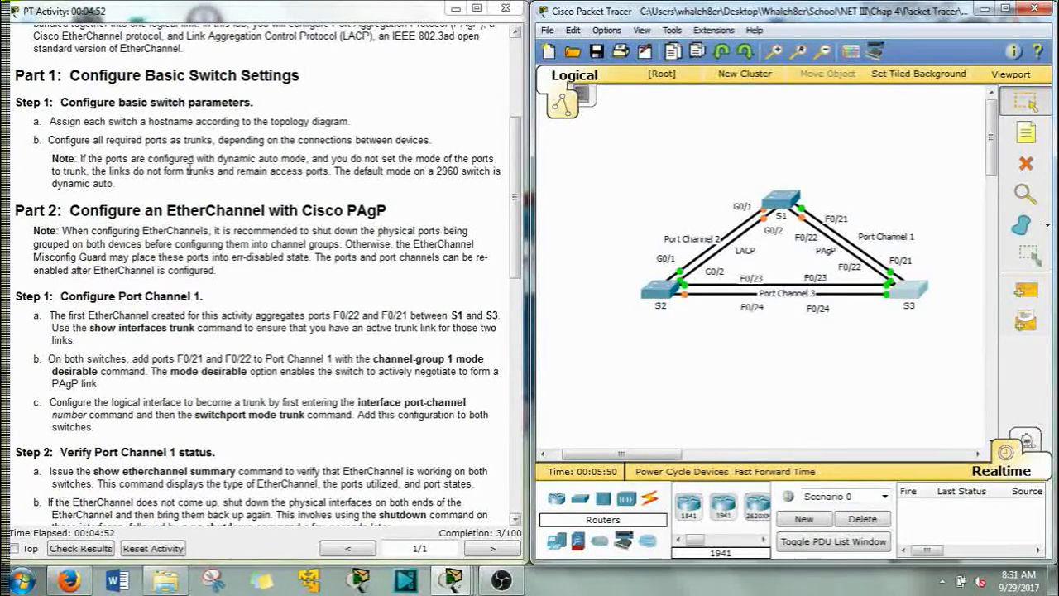
{"action": "left_click_drag", "start_coordinate": [219, 157], "coordinate": [275, 160]}
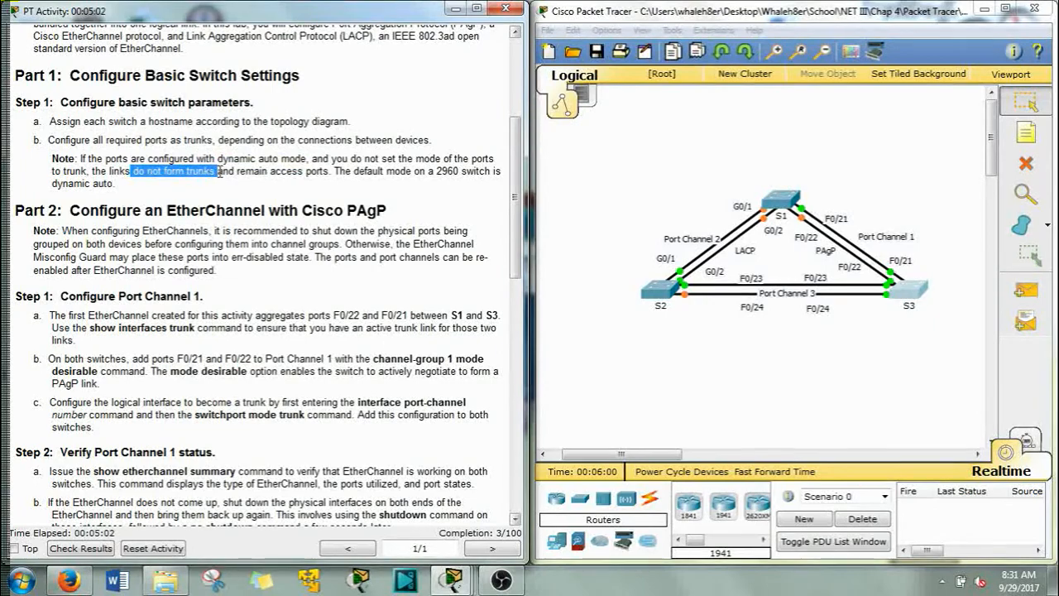
{"action": "left_click", "coordinate": [715, 309]}
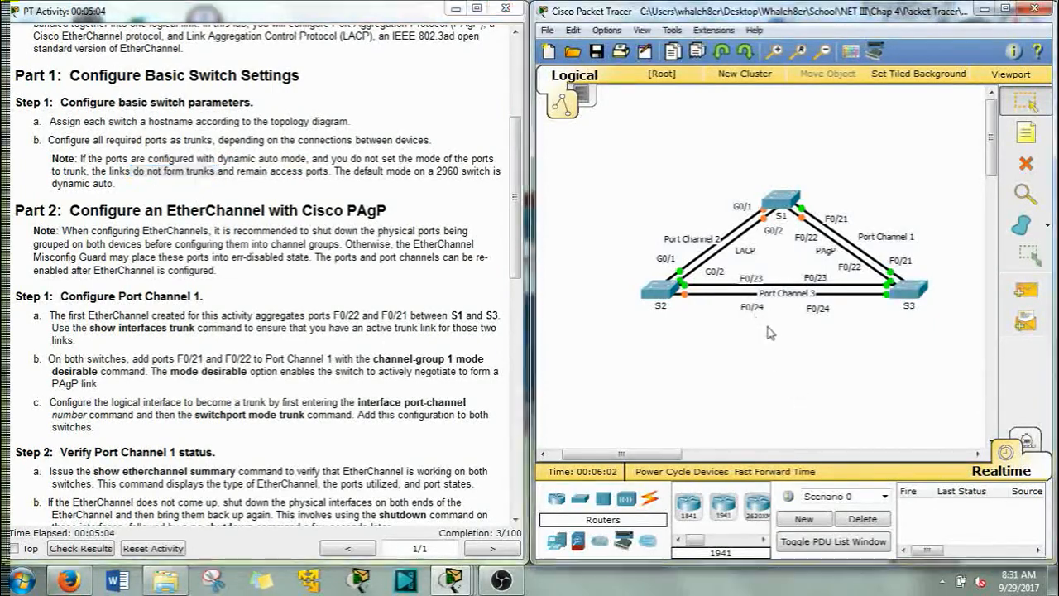
Run do show inter sw on S1 and examine the administrative mode of port Fa0/1.
{"action": "left_click", "coordinate": [781, 198]}
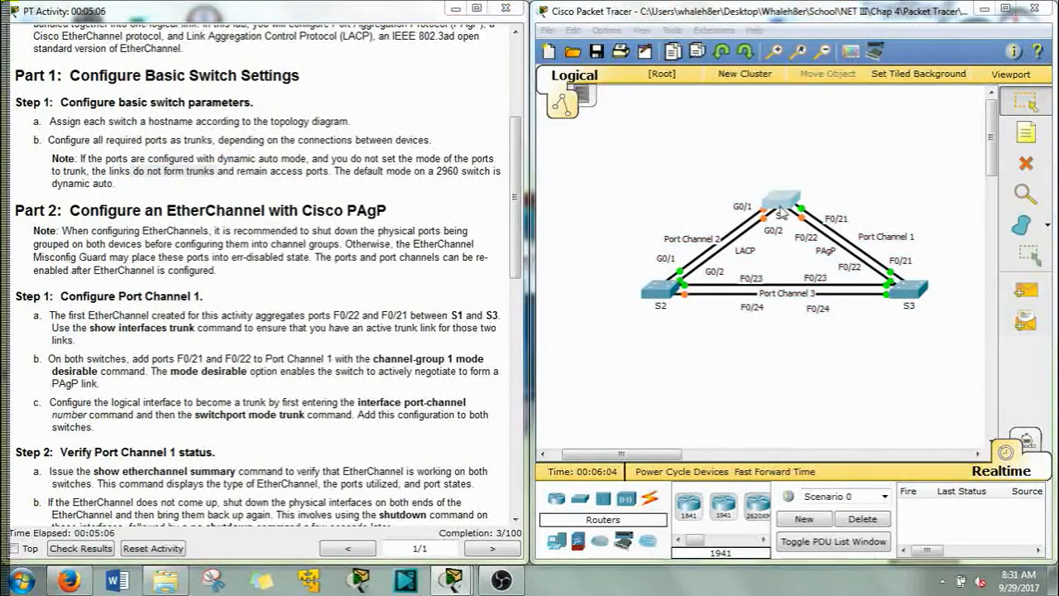
{"action": "key", "text": "Return"}
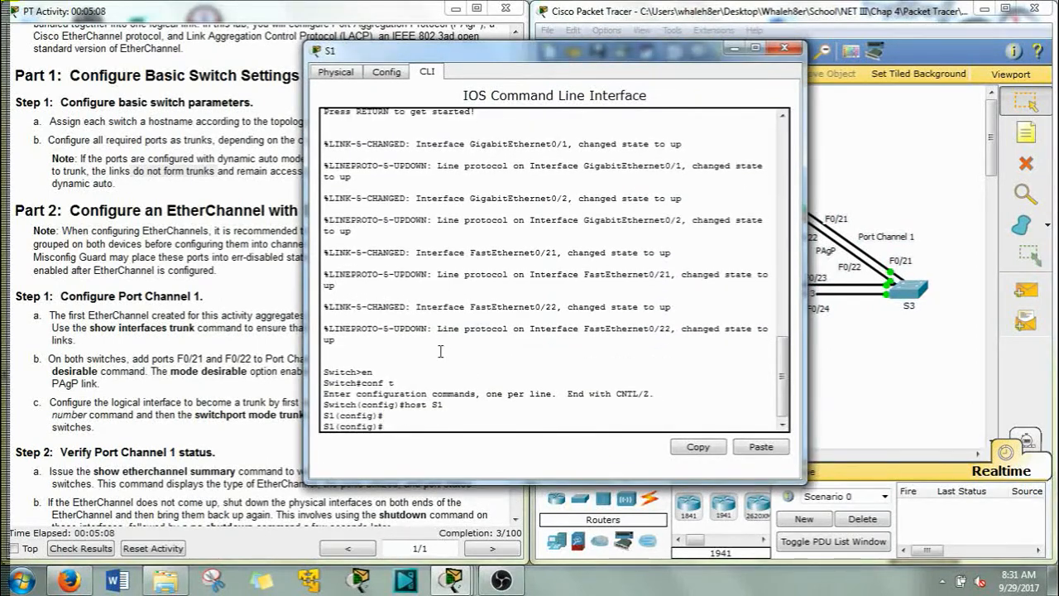
{"action": "type", "text": "do show inter sw"}
{"action": "key", "text": "Return"}
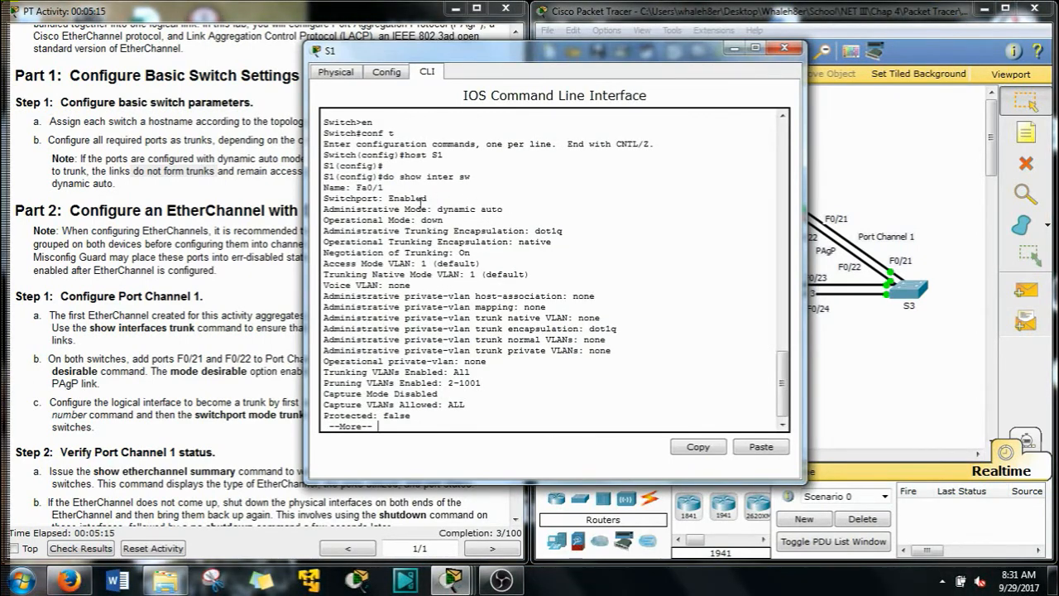
{"action": "left_click_drag", "start_coordinate": [501, 209], "coordinate": [325, 213]}
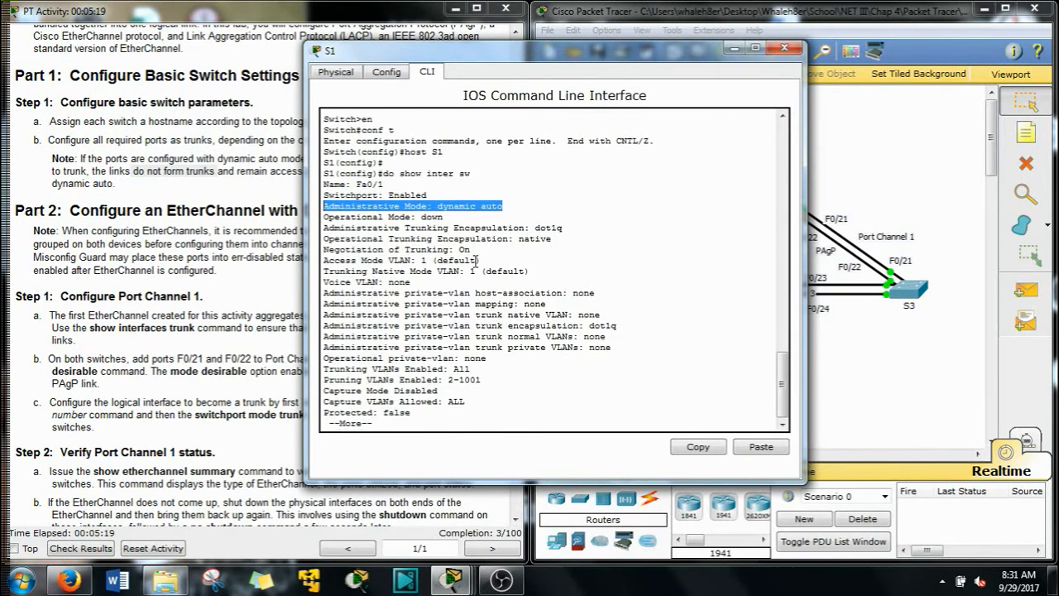
{"action": "left_click", "coordinate": [438, 401]}
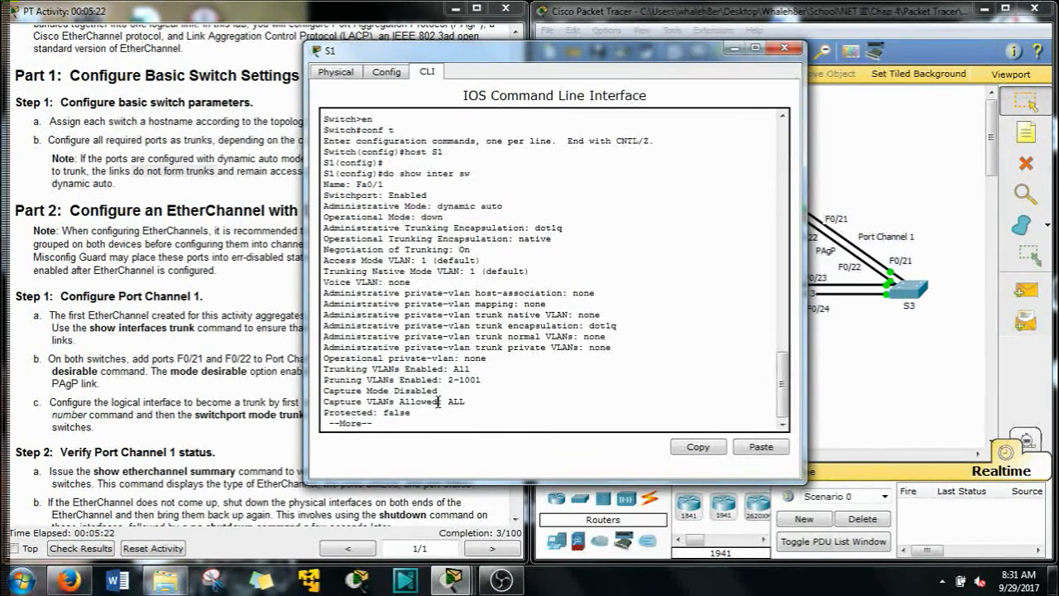
{"action": "key", "text": "q"}
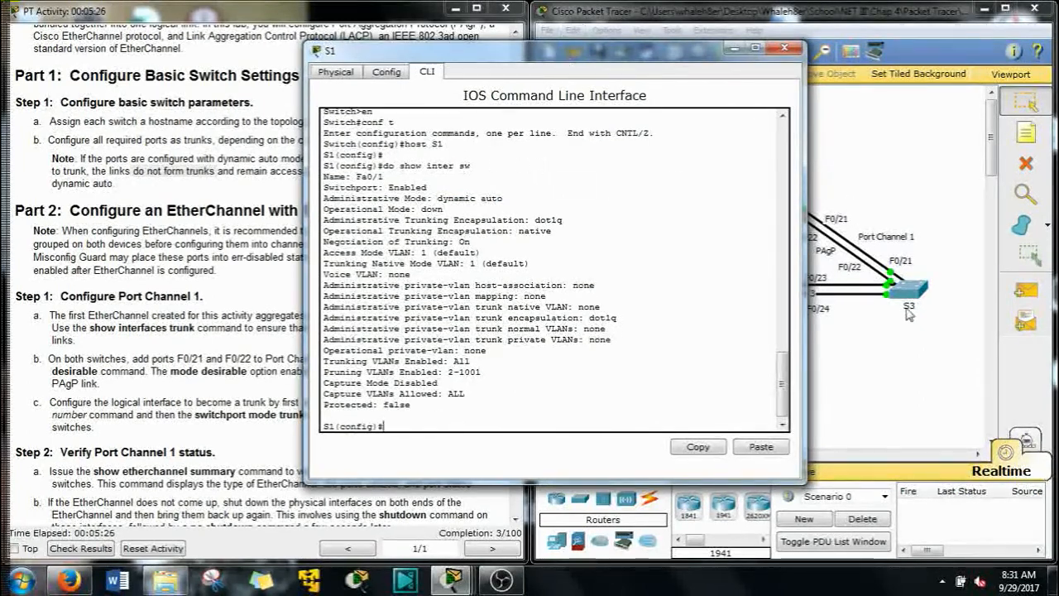
{"action": "left_click_drag", "start_coordinate": [503, 198], "coordinate": [438, 198]}
{"action": "left_click", "coordinate": [448, 408]}
Move the S1 window clear of the topology and enter the interface range g0/1-2, f0/21-22.
{"action": "left_click_drag", "start_coordinate": [490, 62], "coordinate": [295, 67]}
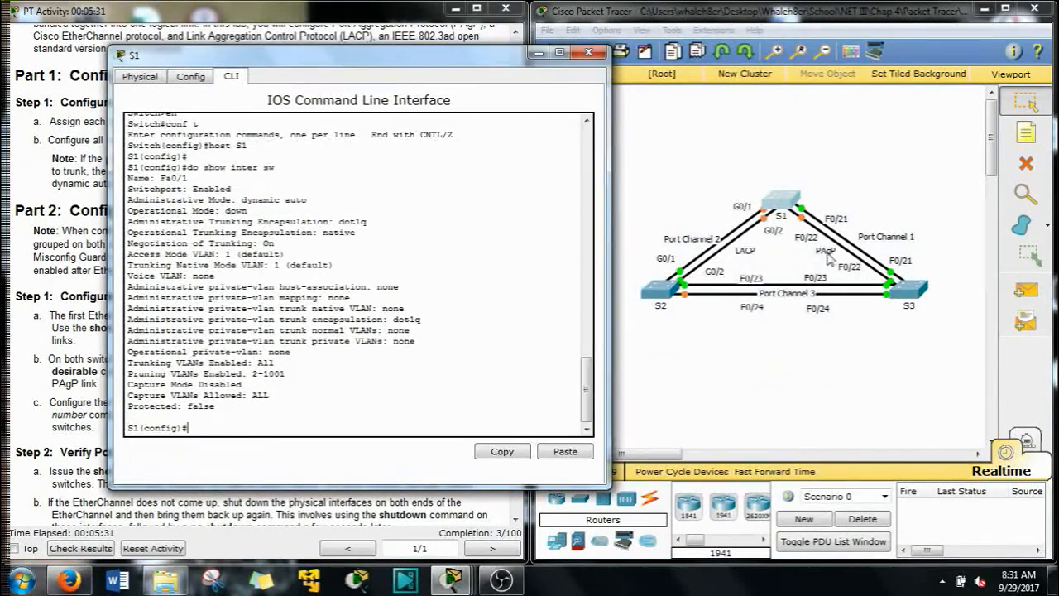
{"action": "left_click", "coordinate": [747, 210]}
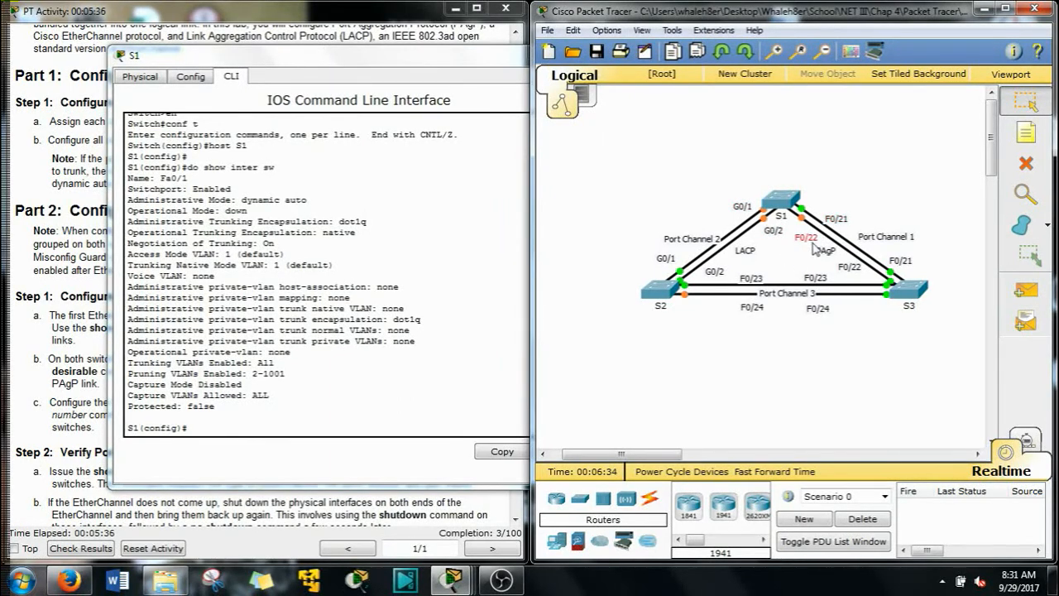
{"action": "left_click", "coordinate": [334, 404]}
{"action": "type", "text": "int range g"}
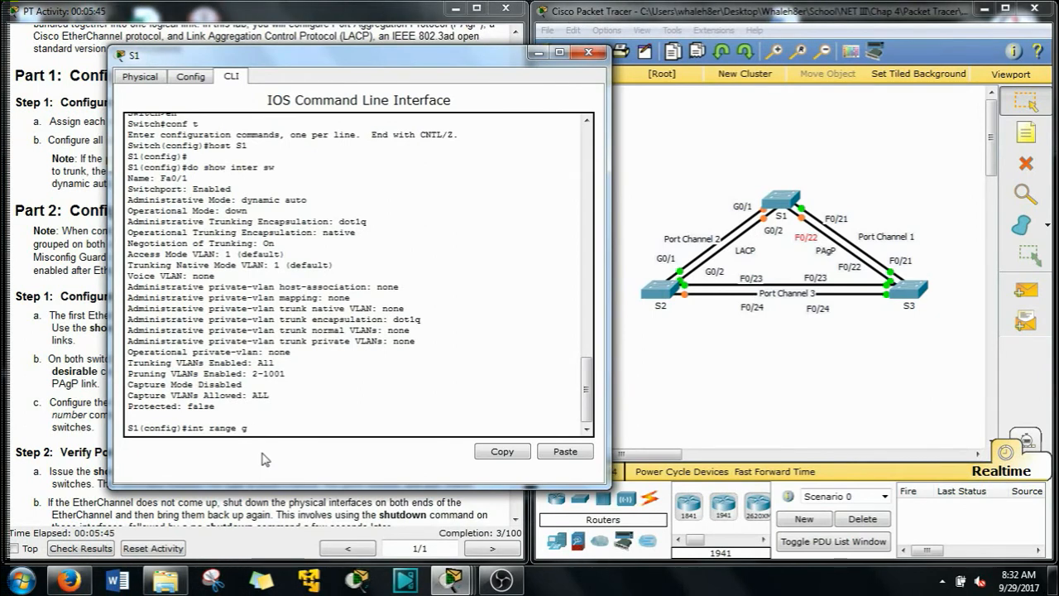
{"action": "type", "text": "/1-2, f0/21-22"}
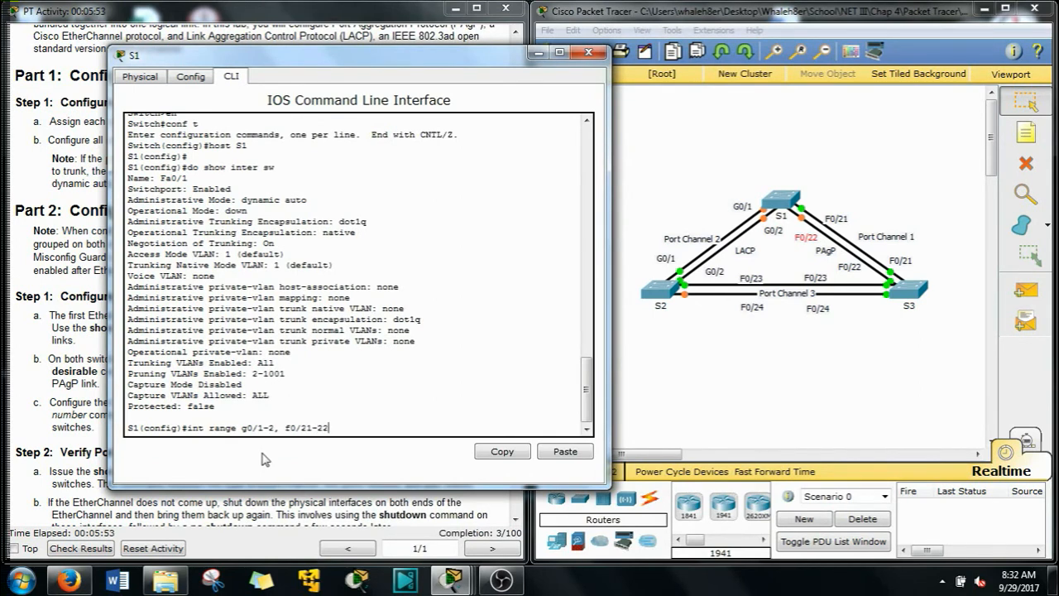
{"action": "key", "text": "Return"}
Set the selected S1 interface range to trunk mode with switchport mode trunk.
{"action": "type", "text": "sw"}
{"action": "key", "text": "Tab"}
{"action": "type", "text": "m"}
{"action": "key", "text": "Tab"}
{"action": "type", "text": "trunk"}
{"action": "key", "text": "Return"}
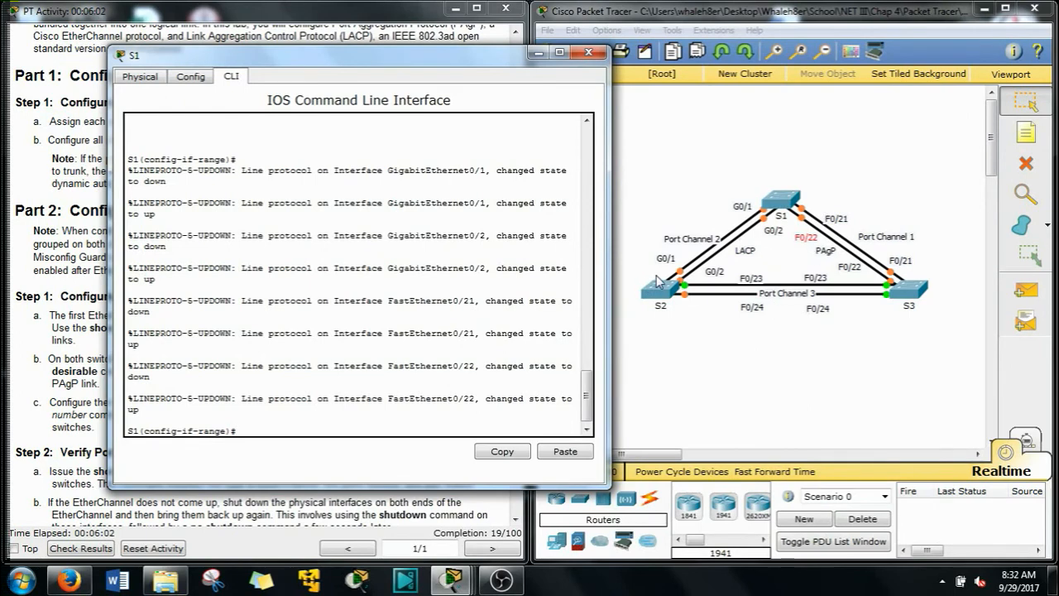
Reopen the command line of switch S2 and move its window away from the topology.
{"action": "left_click_drag", "start_coordinate": [631, 254], "coordinate": [700, 285]}
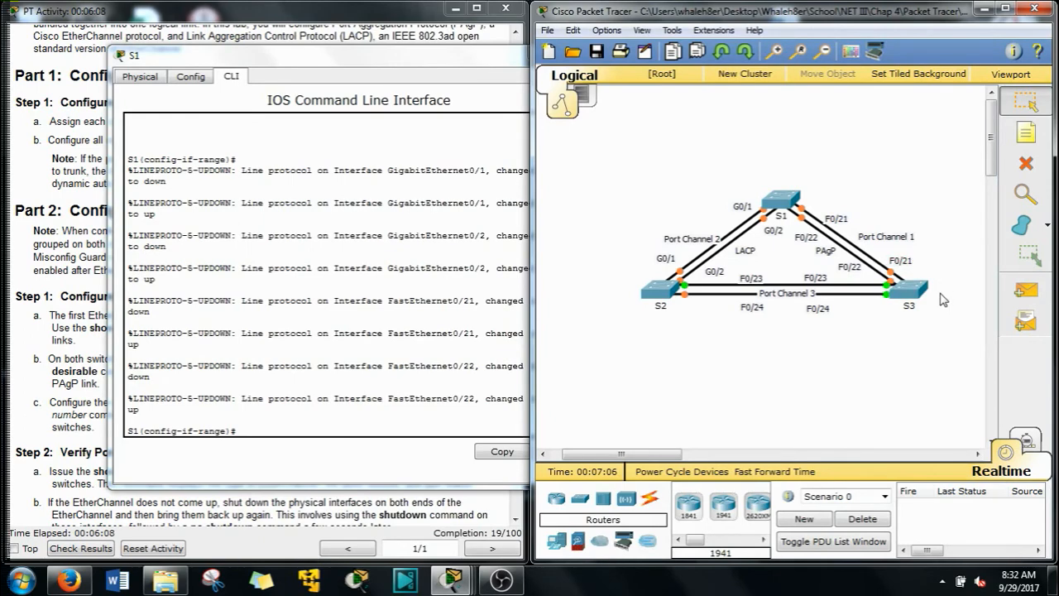
{"action": "left_click", "coordinate": [667, 294]}
{"action": "left_click_drag", "start_coordinate": [467, 96], "coordinate": [344, 45]}
{"action": "key", "text": "Return"}
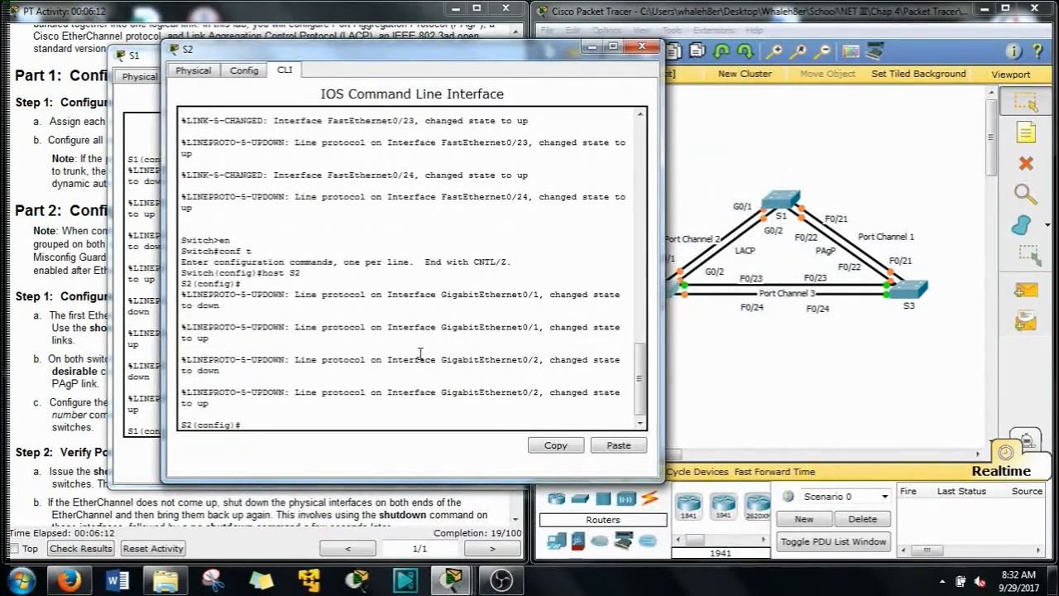
Try to enter the interface range g0/1-2, f0/23-34 on S2.
{"action": "type", "text": "intra"}
{"action": "key", "text": "BackSpace"}
{"action": "key", "text": "BackSpace"}
{"action": "key", "text": "BackSpace"}
{"action": "key", "text": "BackSpace"}
{"action": "type", "text": "ange g0/1-2, "}
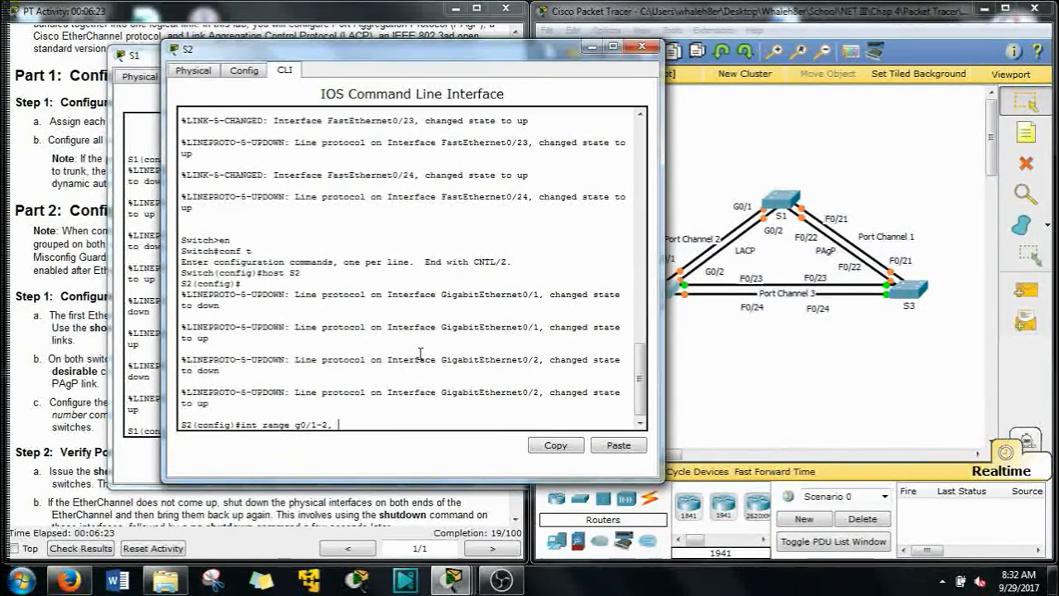
{"action": "type", "text": "f0/23-34"}
{"action": "key", "text": "Return"}
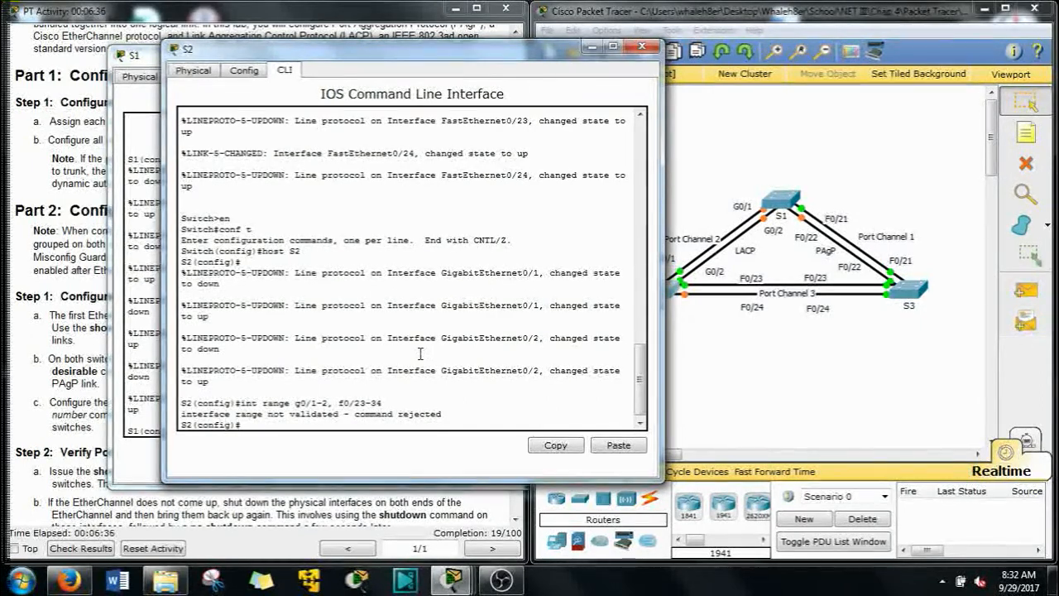
Move the S2 window off the topology and enter the corrected interface range g0/1-2, f0/23-24.
{"action": "left_click_drag", "start_coordinate": [496, 59], "coordinate": [392, 60]}
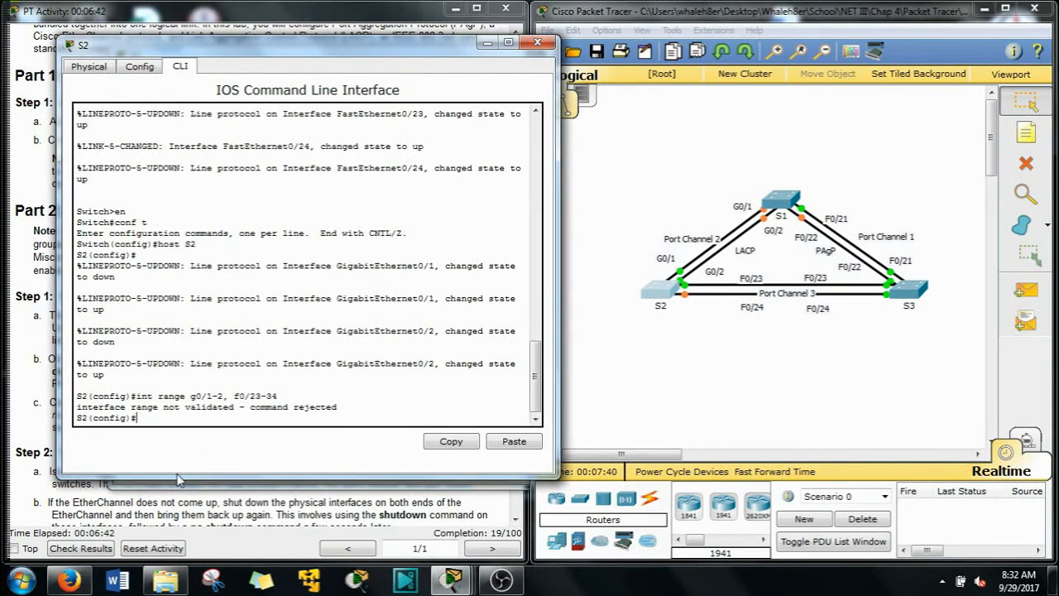
{"action": "key", "text": "Up"}
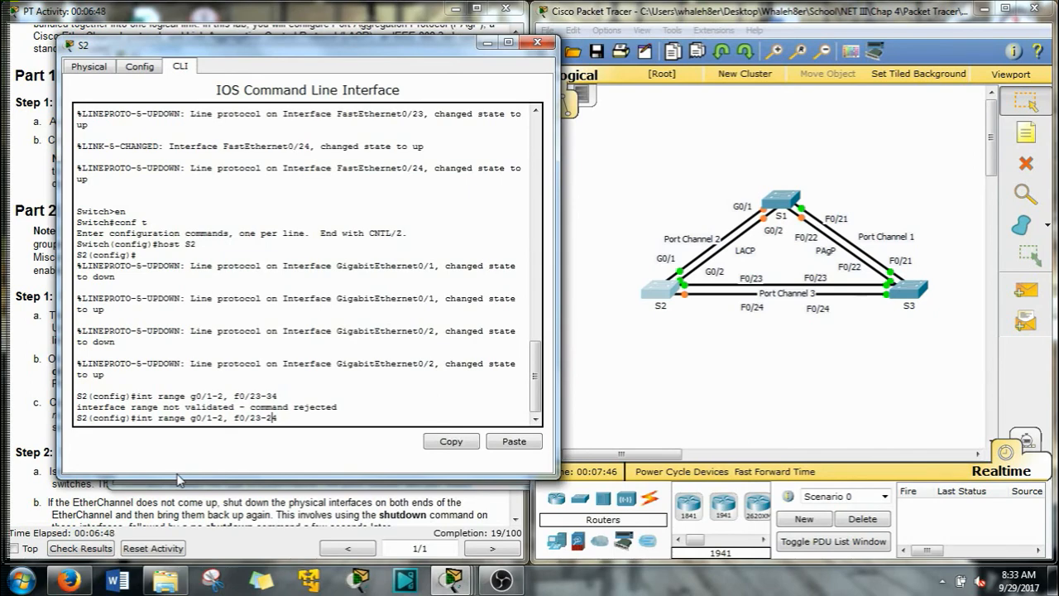
{"action": "key", "text": "Return"}
Set the selected S2 interface range to trunk mode with switchport mode trunk.
{"action": "type", "text": "sw"}
{"action": "key", "text": "Tab"}
{"action": "type", "text": "m"}
{"action": "key", "text": "Tab"}
{"action": "type", "text": "t"}
{"action": "key", "text": "Tab"}
{"action": "key", "text": "Return"}
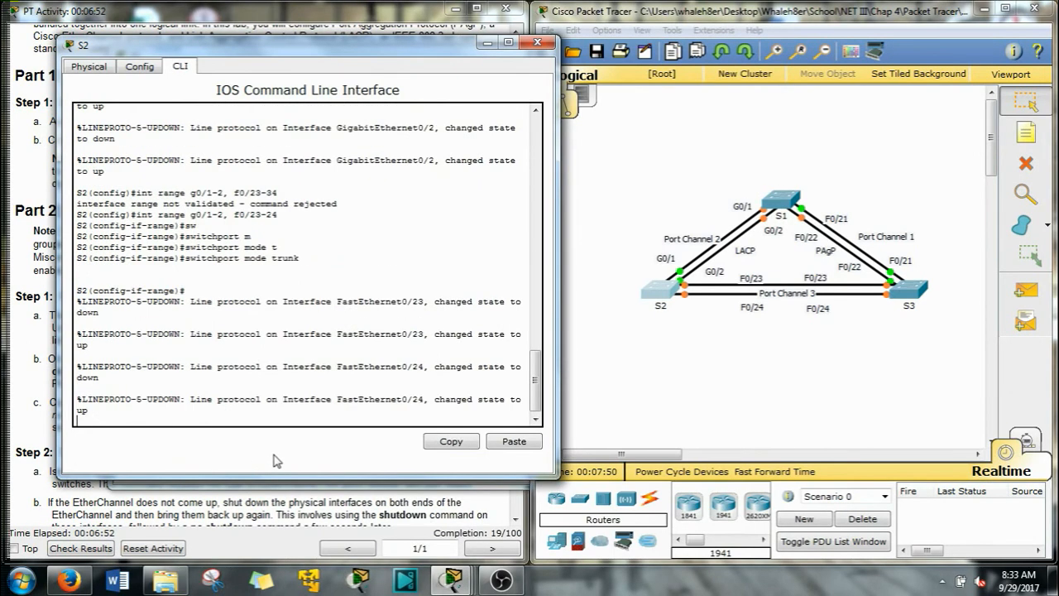
{"action": "key", "text": "Return"}
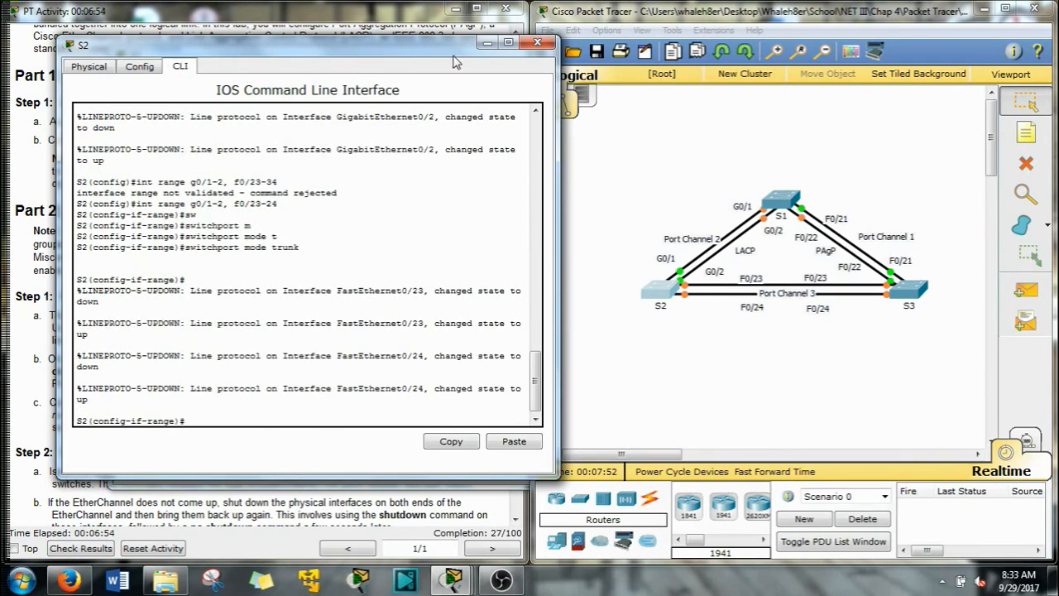
Reopen the command line of switch S3, move its window off the topology, and enter the interface range f0/21-24.
{"action": "left_click", "coordinate": [900, 292]}
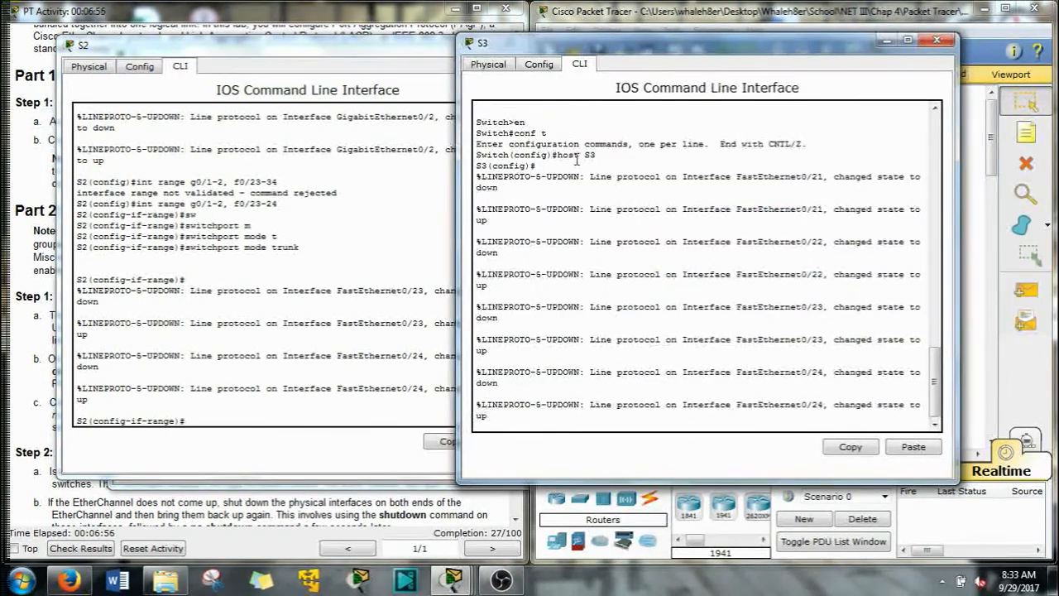
{"action": "key", "text": "Return"}
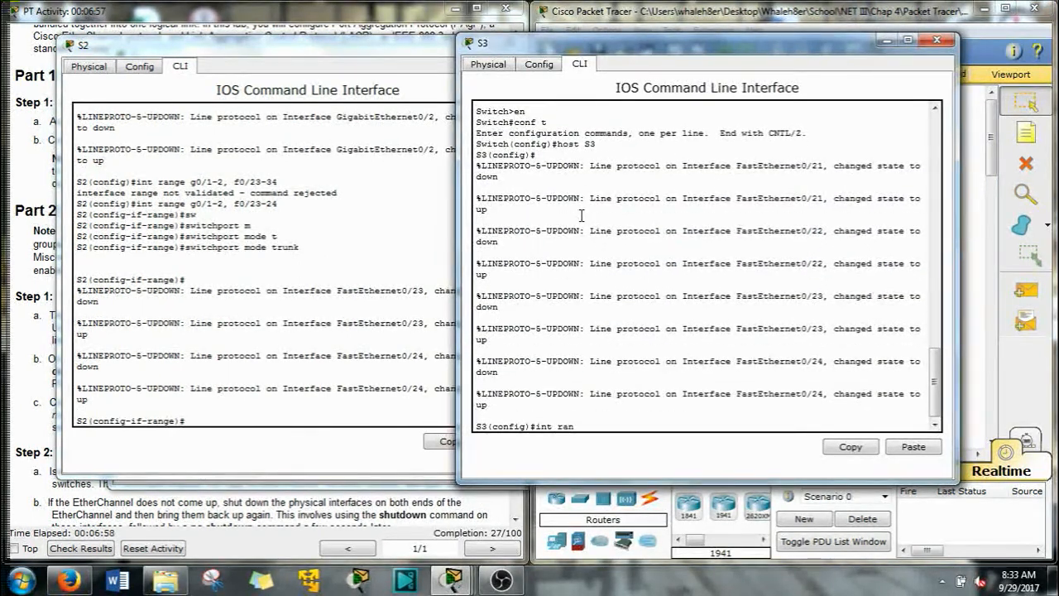
{"action": "type", "text": "int ran"}
{"action": "key", "text": "Tab"}
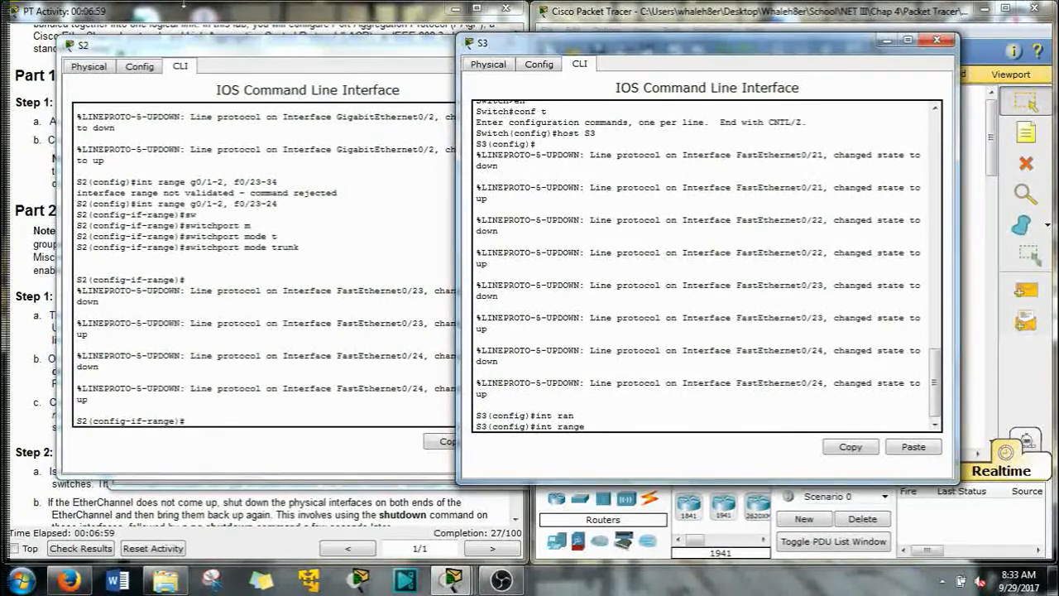
{"action": "left_click_drag", "start_coordinate": [833, 48], "coordinate": [462, 34]}
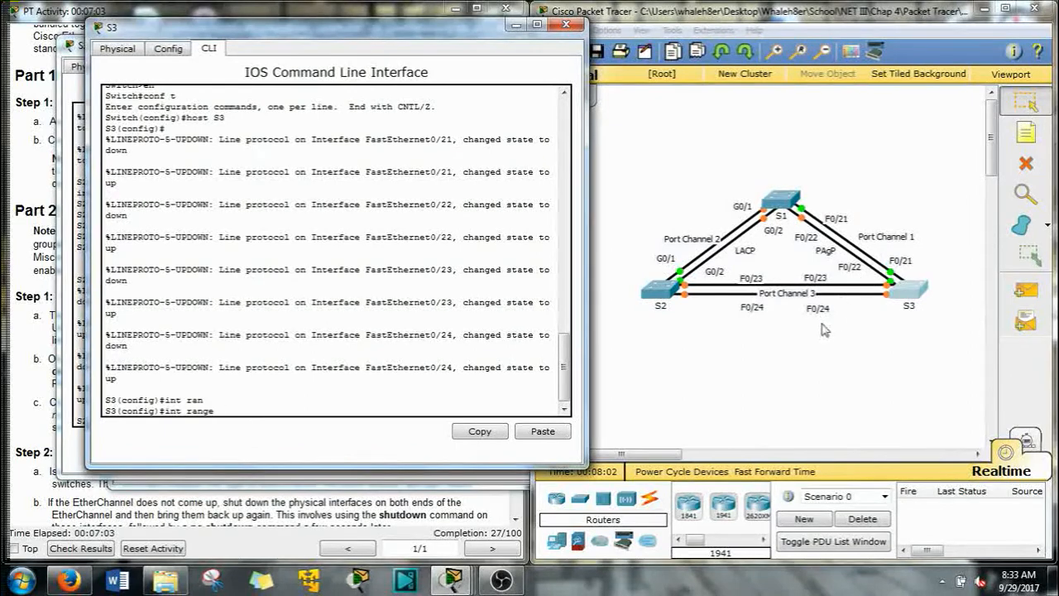
{"action": "type", "text": "0/21-24"}
{"action": "key", "text": "Return"}
Set the selected S3 interface range to trunk mode with switchport mode trunk.
{"action": "type", "text": "sw"}
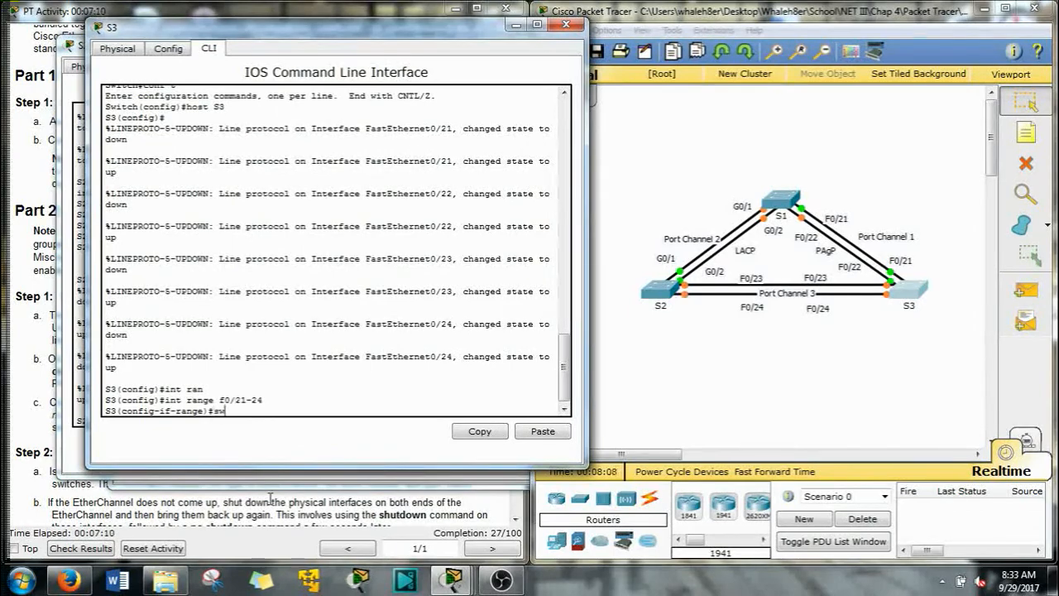
{"action": "key", "text": "Tab"}
{"action": "type", "text": "m"}
{"action": "key", "text": "Tab"}
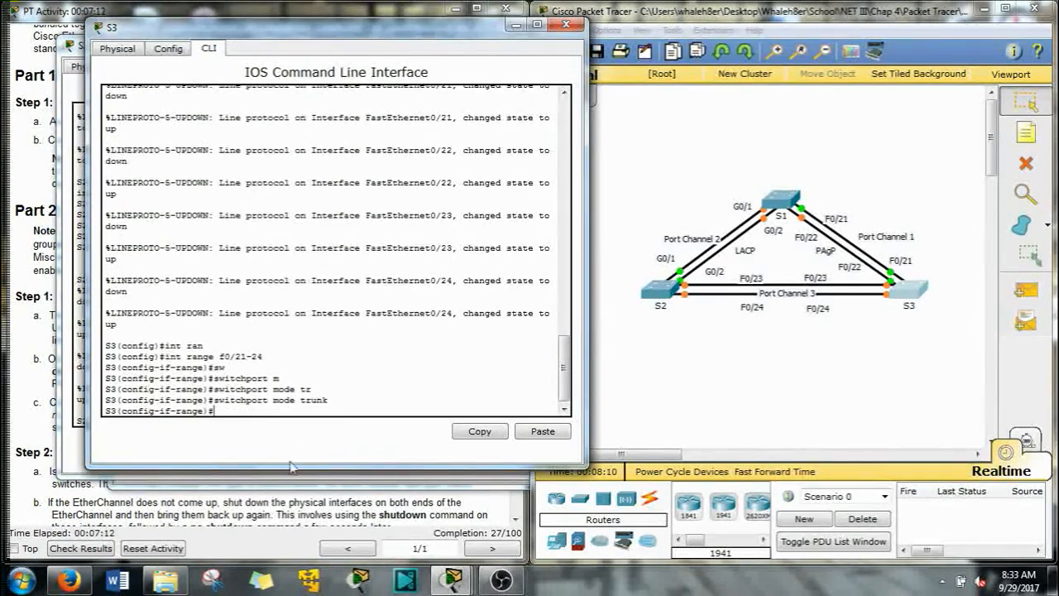
Minimize the S3 and S2 windows, move S1 aside, and read the Port Channel 1 instructions in Part 2, Step 1.
{"action": "left_click", "coordinate": [515, 26]}
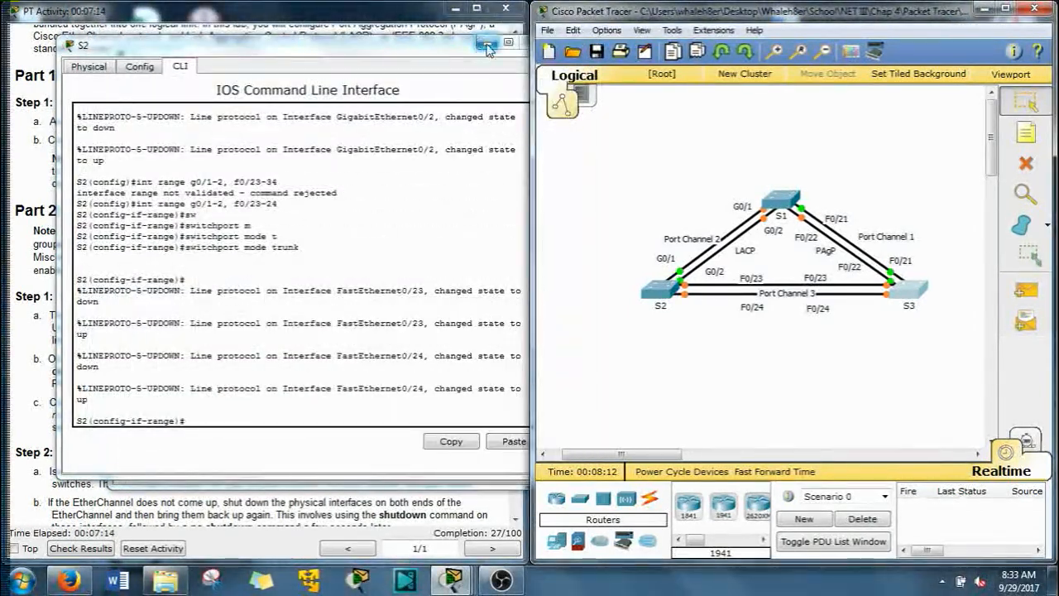
{"action": "left_click", "coordinate": [490, 44]}
{"action": "left_click_drag", "start_coordinate": [444, 64], "coordinate": [867, 45]}
{"action": "left_click", "coordinate": [238, 341]}
{"action": "scroll", "coordinate": [238, 341], "scroll_direction": "down", "scroll_amount": 3}
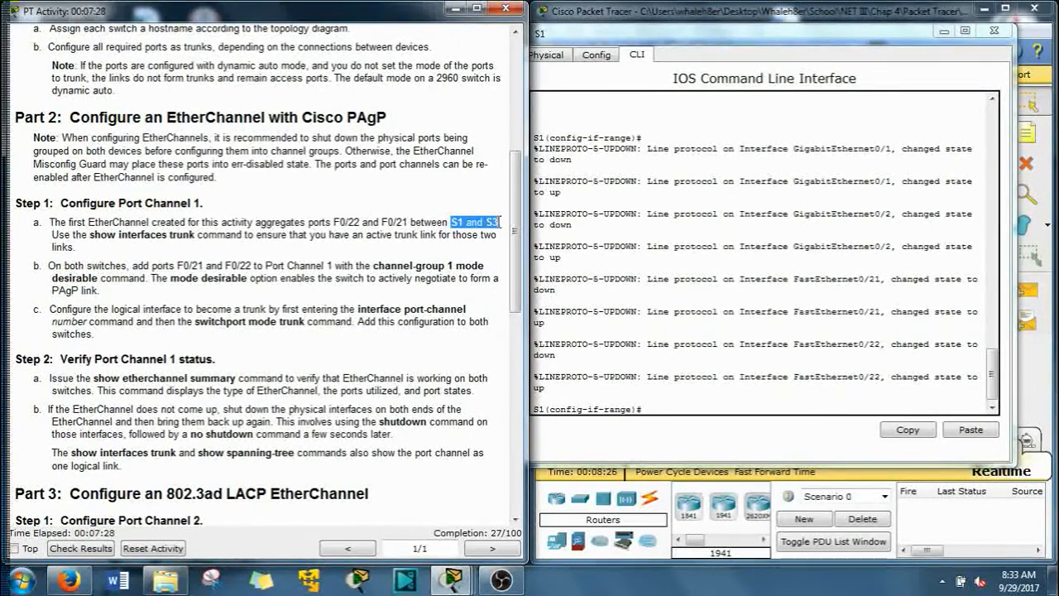
{"action": "left_click_drag", "start_coordinate": [404, 221], "coordinate": [407, 221]}
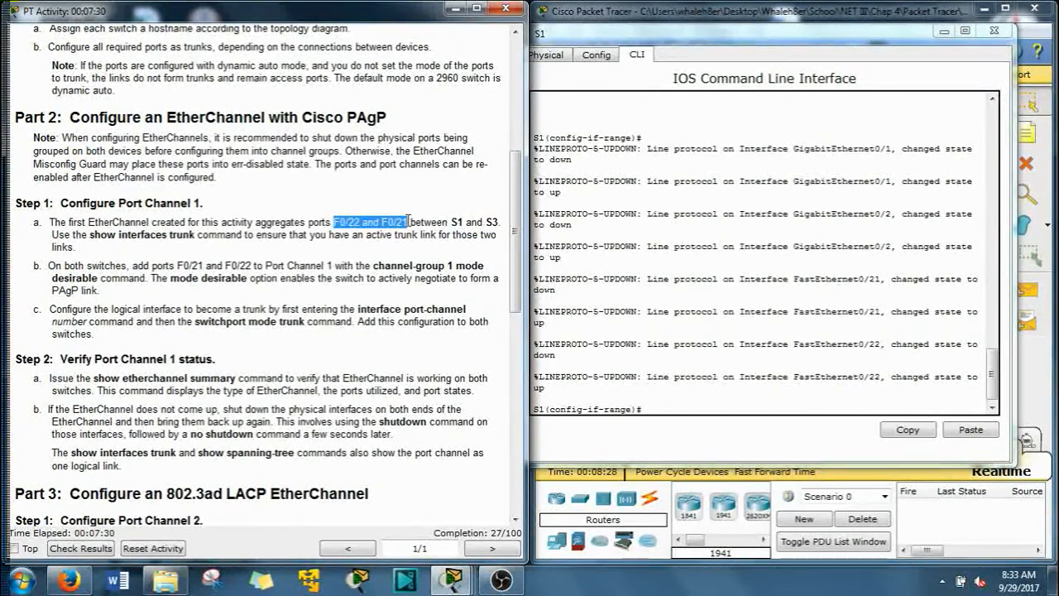
{"action": "left_click_drag", "start_coordinate": [93, 222], "coordinate": [145, 221]}
Move the S1 window off the topology, check the links to S3, and enter the interface range f0/21-22 on S1.
{"action": "left_click_drag", "start_coordinate": [839, 43], "coordinate": [423, 60]}
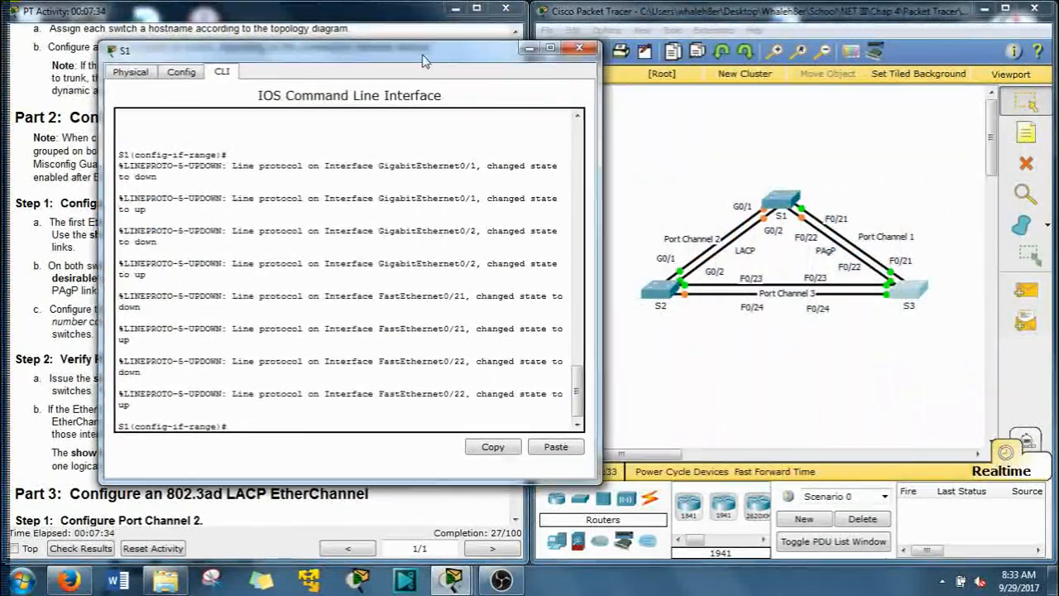
{"action": "left_click", "coordinate": [809, 185]}
{"action": "left_click_drag", "start_coordinate": [811, 191], "coordinate": [865, 164]}
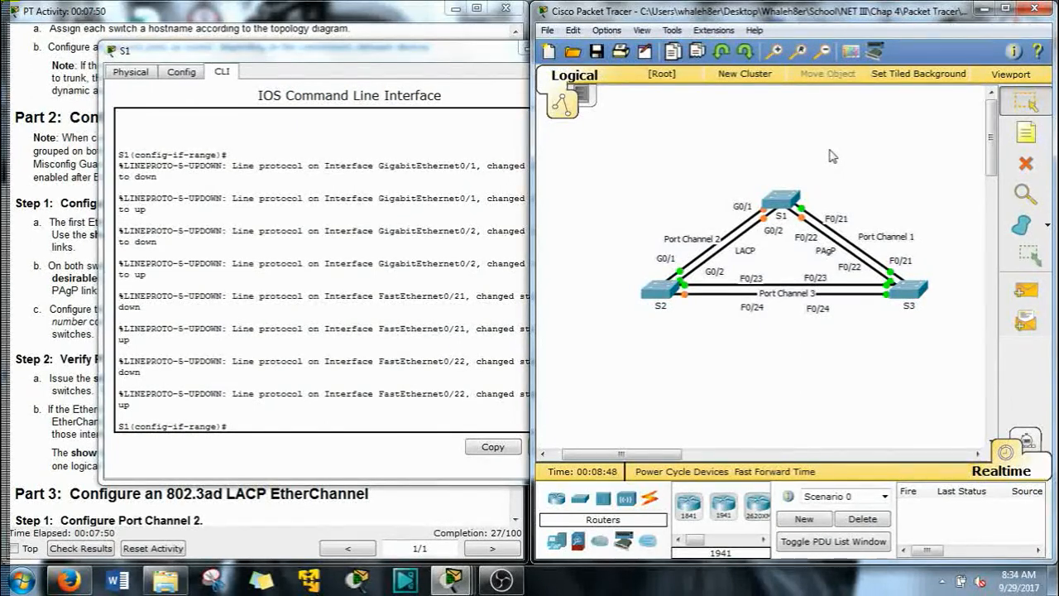
{"action": "left_click_drag", "start_coordinate": [366, 55], "coordinate": [380, 37]}
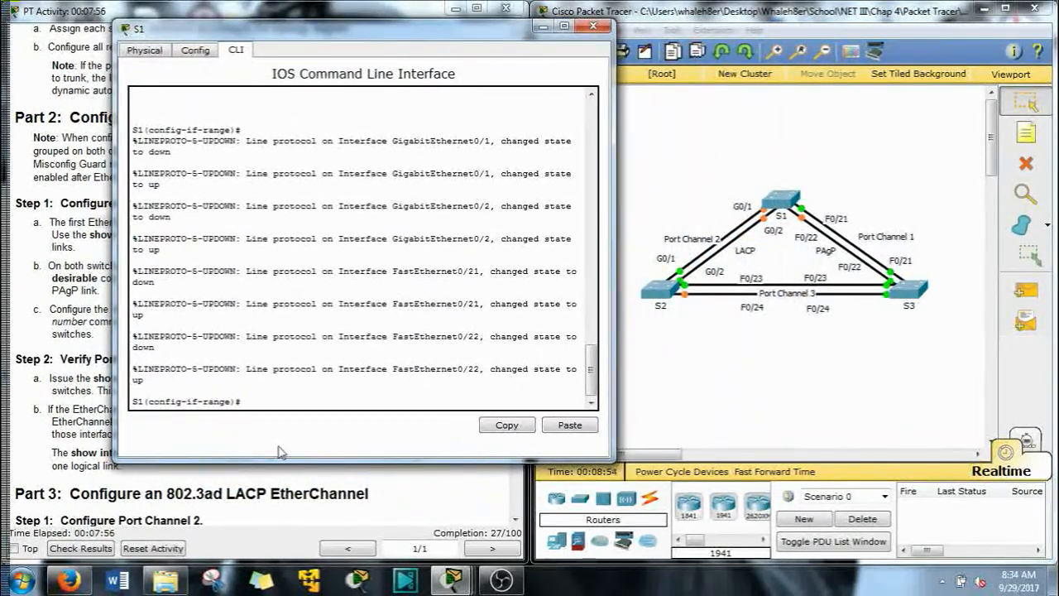
{"action": "type", "text": "range)#int range f0/21-22"}
{"action": "key", "text": "Return"}
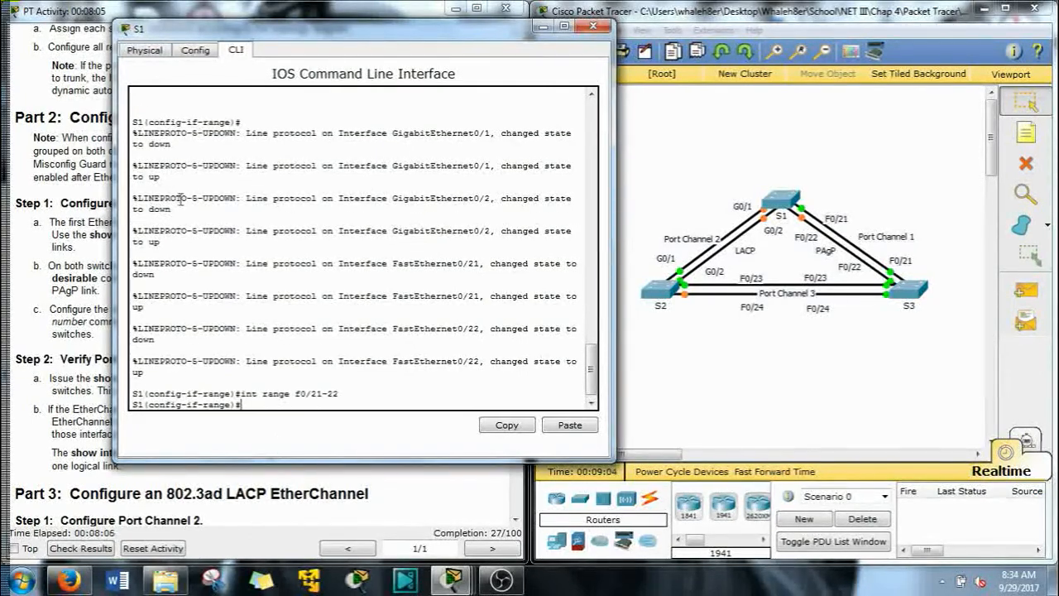
Place the S1 window beside the instructions and begin the command channel-group 1 mode for the selected range.
{"action": "left_click_drag", "start_coordinate": [254, 27], "coordinate": [690, 22]}
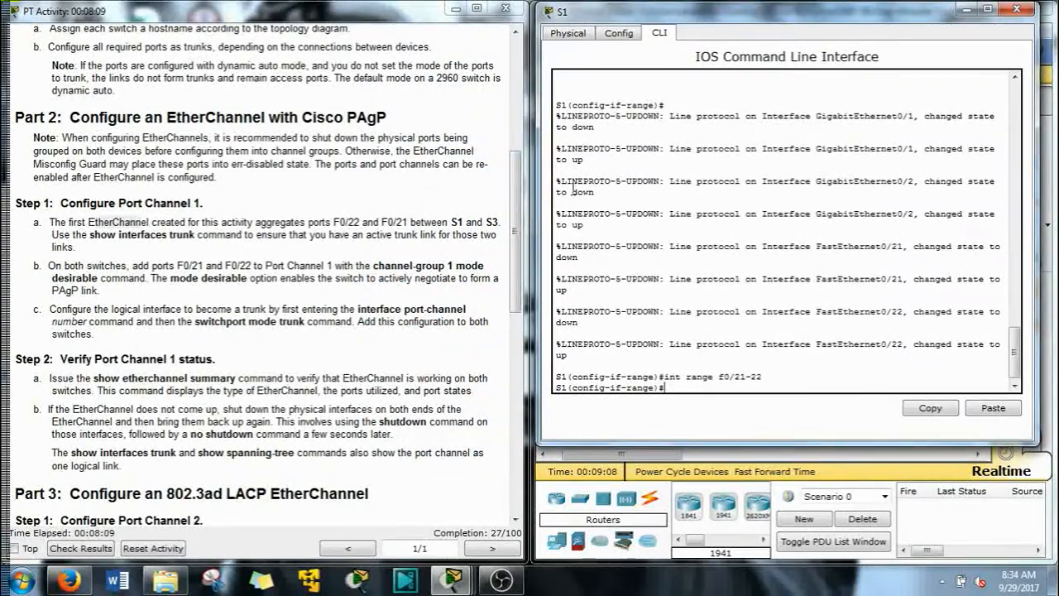
{"action": "left_click_drag", "start_coordinate": [373, 266], "coordinate": [472, 267]}
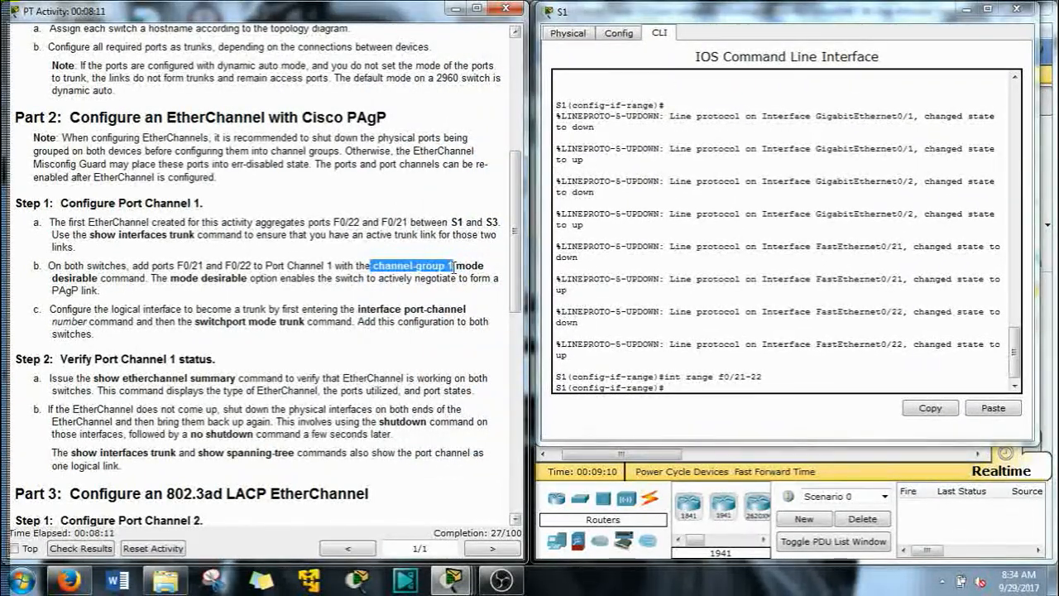
{"action": "left_click", "coordinate": [605, 375]}
{"action": "type", "text": "chan"}
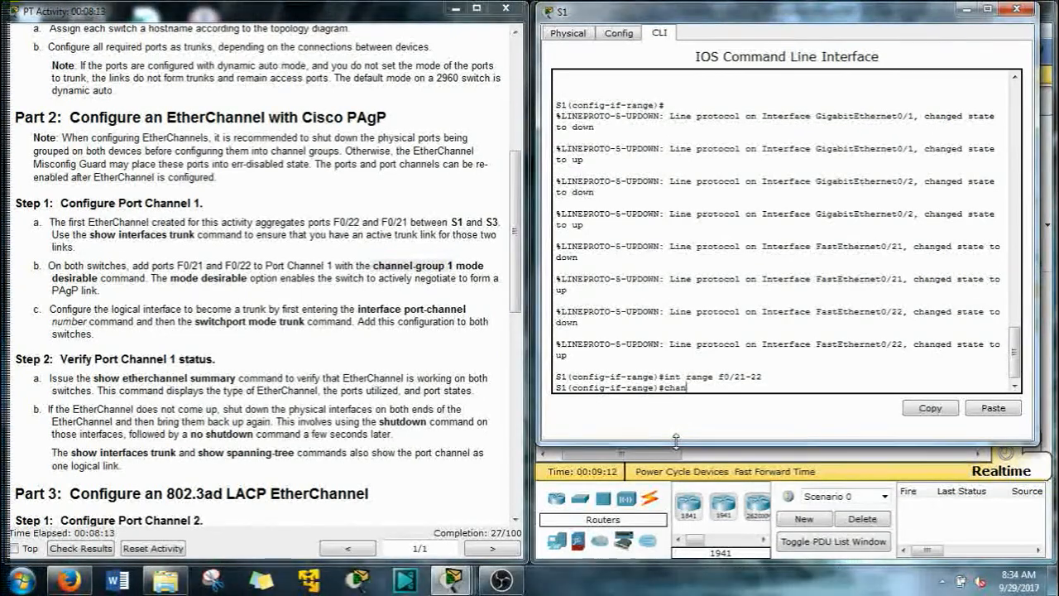
{"action": "type", "text": "nel-g"}
{"action": "key", "text": "Tab"}
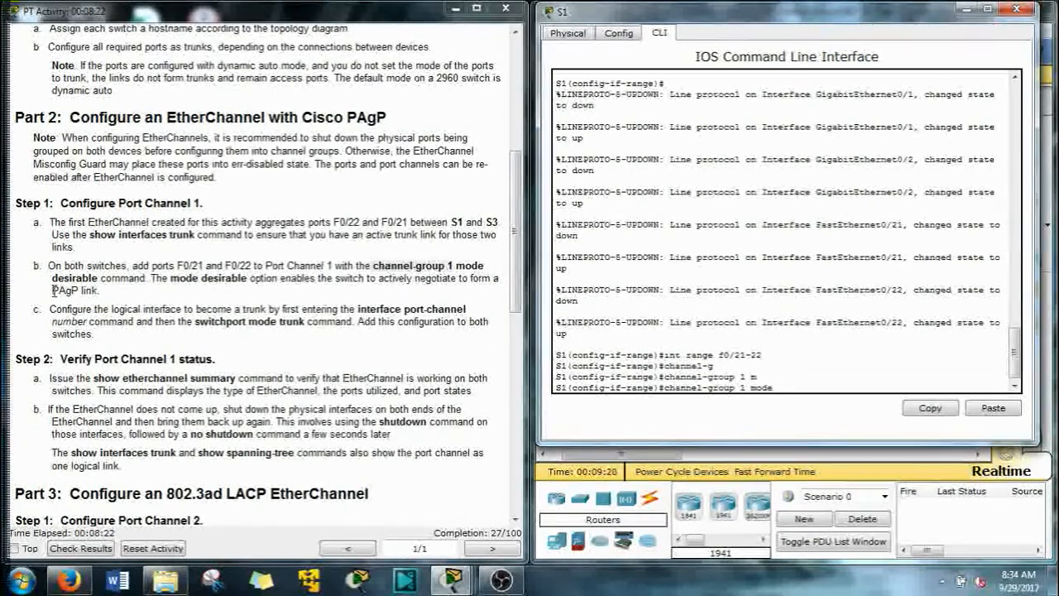
Review the instructions on the desirable PAgP mode, then list and compare the channel-group mode options on S1.
{"action": "left_click_drag", "start_coordinate": [52, 290], "coordinate": [79, 290]}
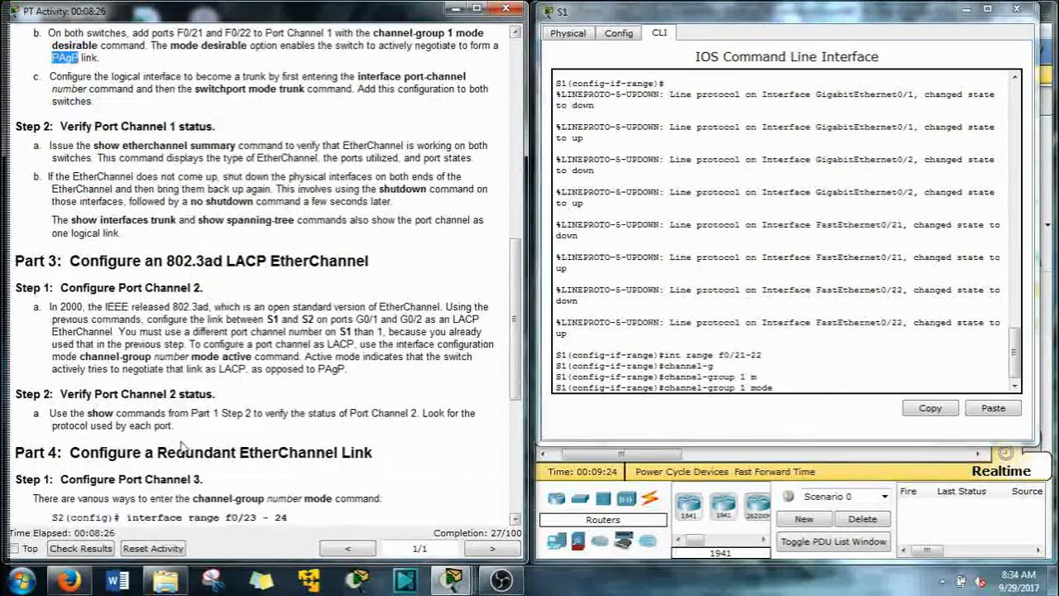
{"action": "scroll", "coordinate": [130, 329], "scroll_direction": "up", "scroll_amount": 5}
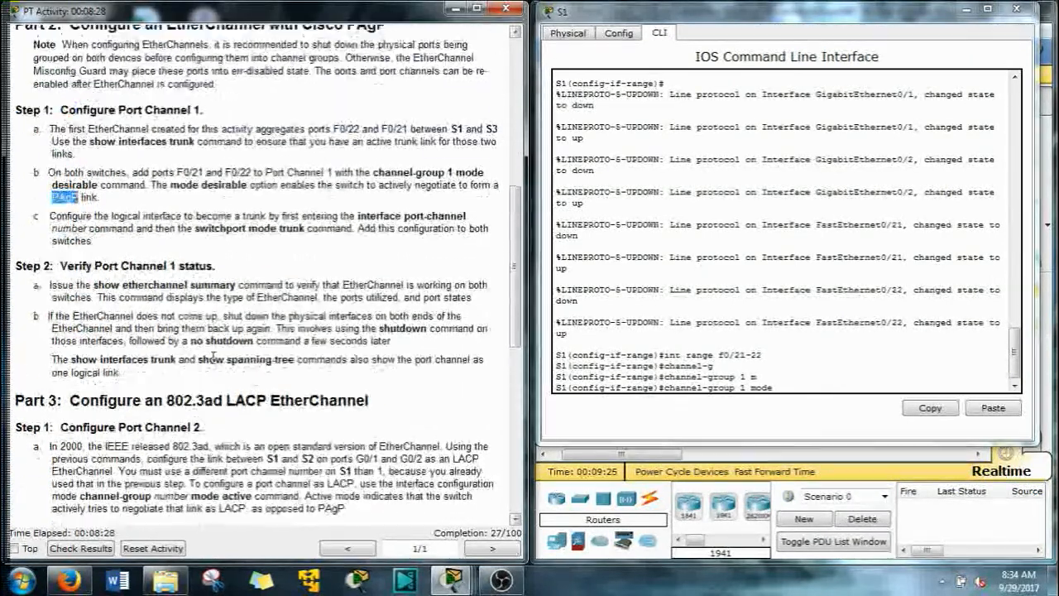
{"action": "scroll", "coordinate": [130, 330], "scroll_direction": "up", "scroll_amount": 1}
{"action": "left_click", "coordinate": [94, 278]}
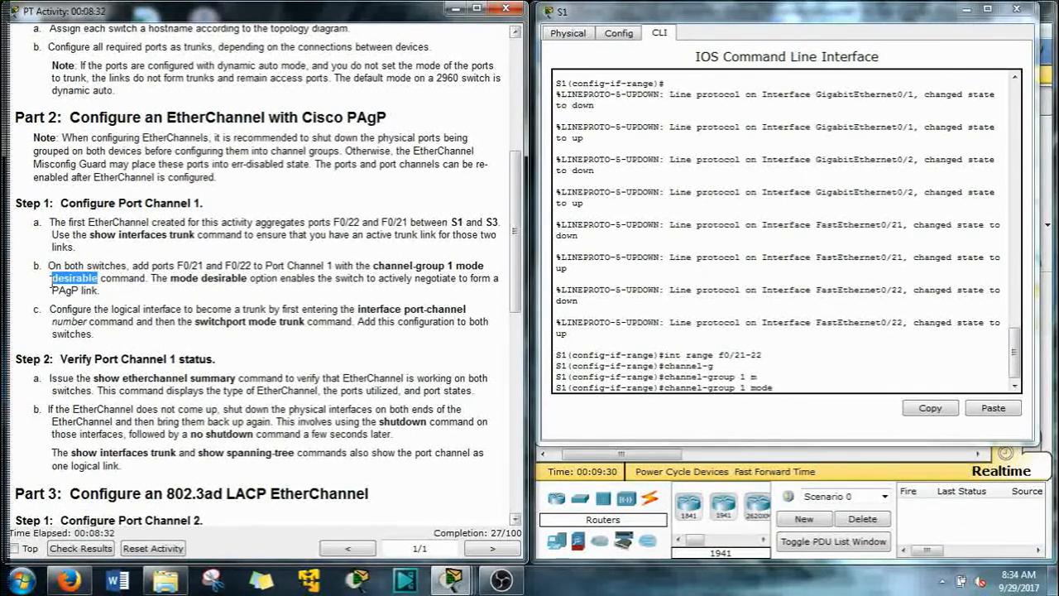
{"action": "left_click", "coordinate": [787, 385]}
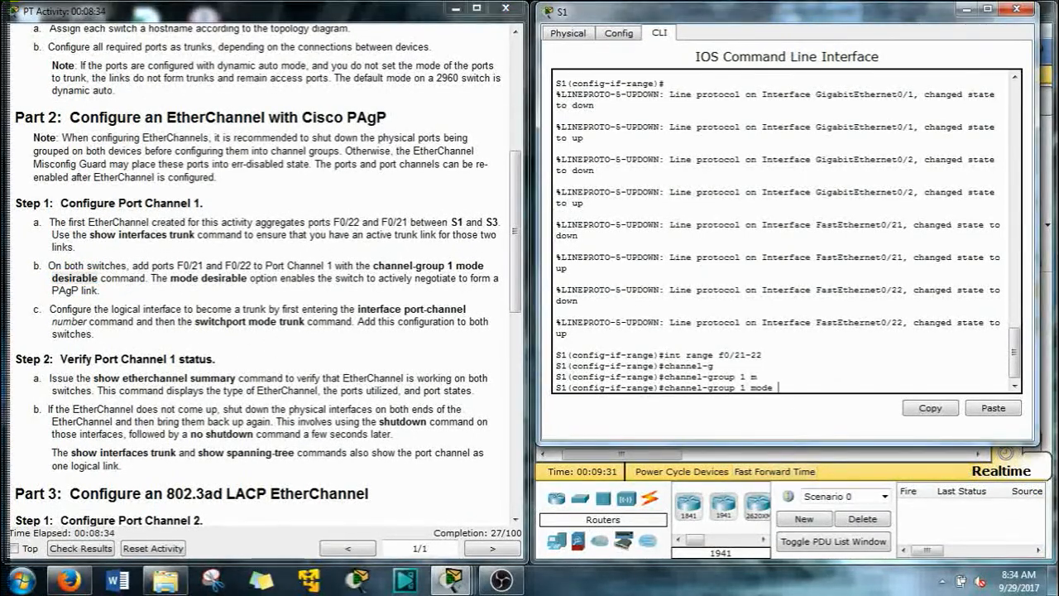
{"action": "type", "text": "?"}
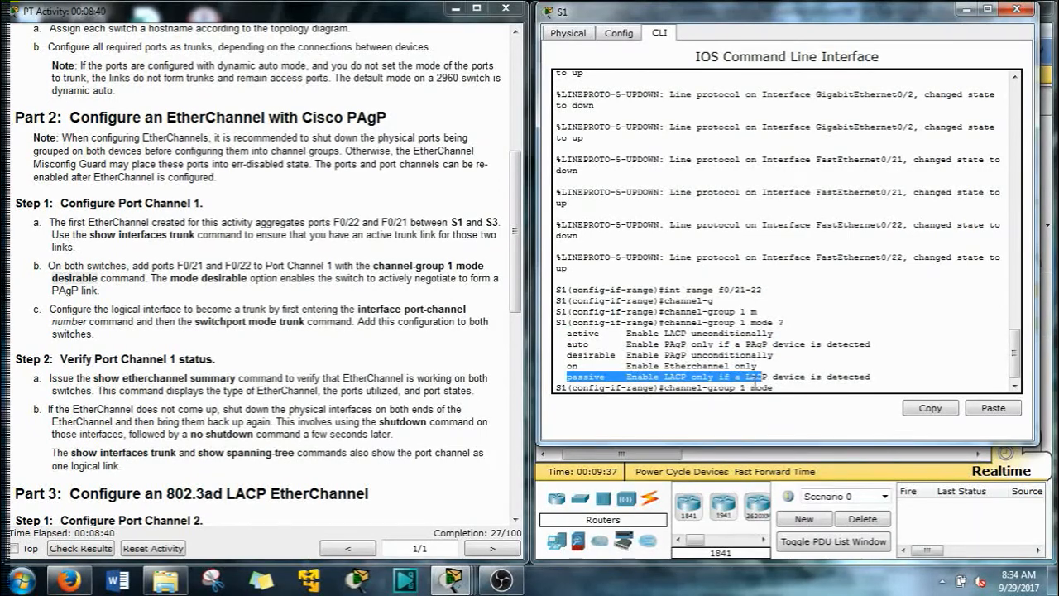
{"action": "left_click_drag", "start_coordinate": [756, 382], "coordinate": [832, 382]}
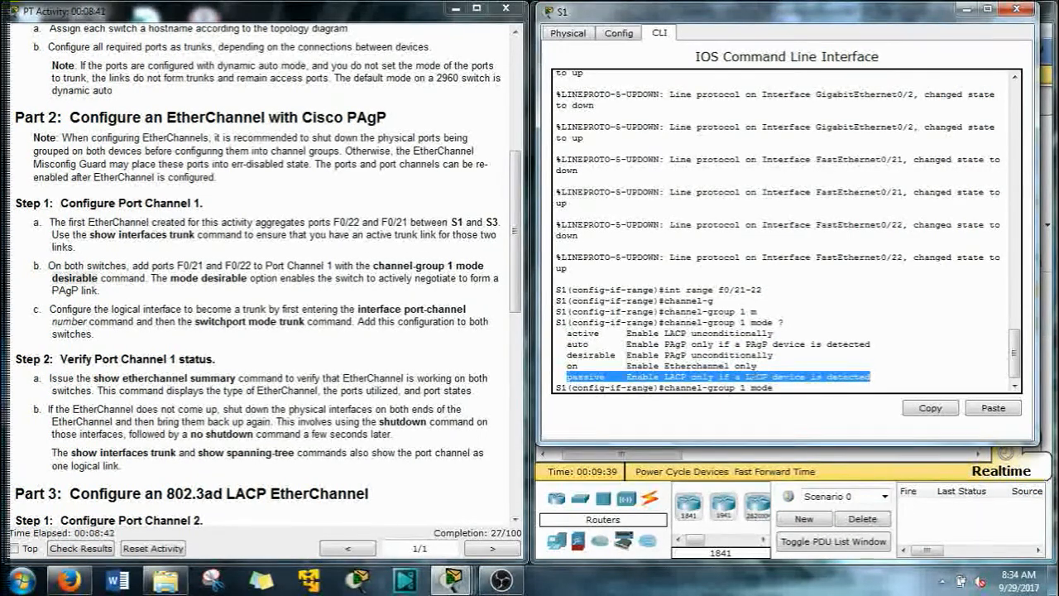
{"action": "left_click_drag", "start_coordinate": [782, 344], "coordinate": [554, 362]}
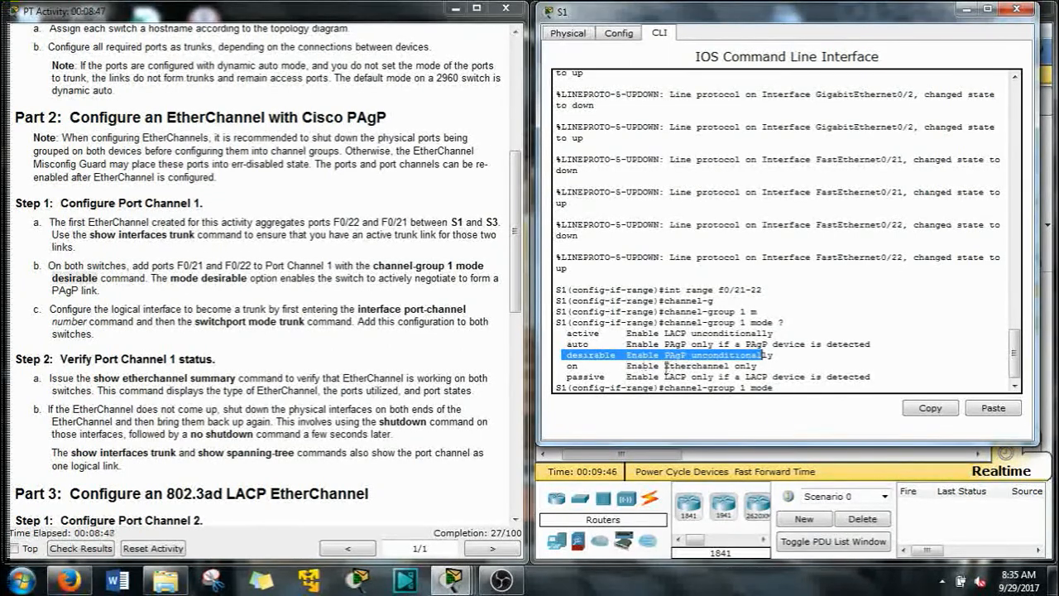
Complete and run channel-group 1 mode desirable on S1's f0/21-22 range.
{"action": "scroll", "coordinate": [654, 313], "scroll_direction": "down", "scroll_amount": 1}
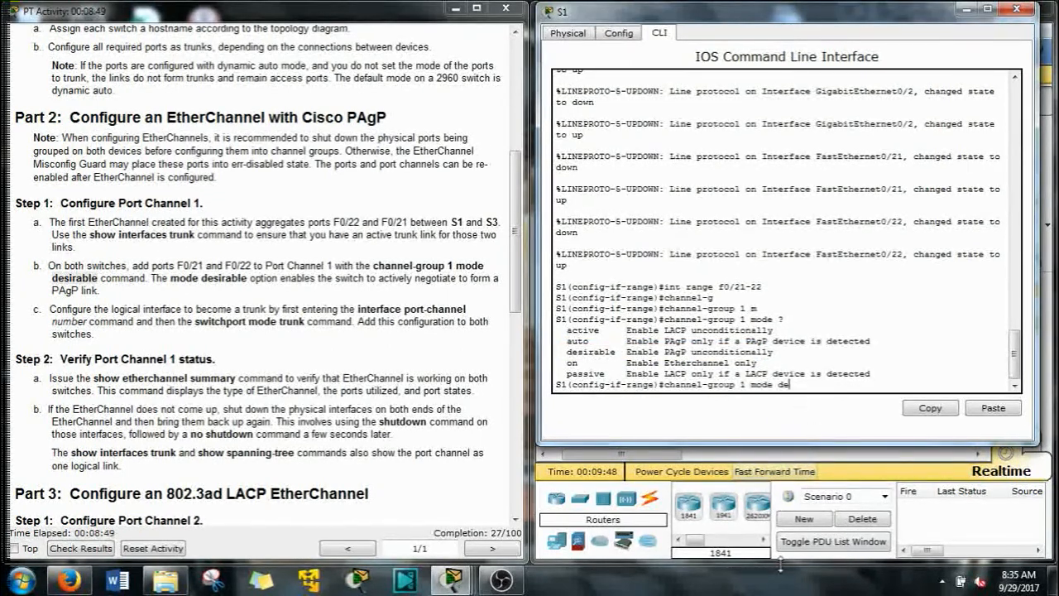
{"action": "key", "text": "Tab"}
{"action": "key", "text": "Return"}
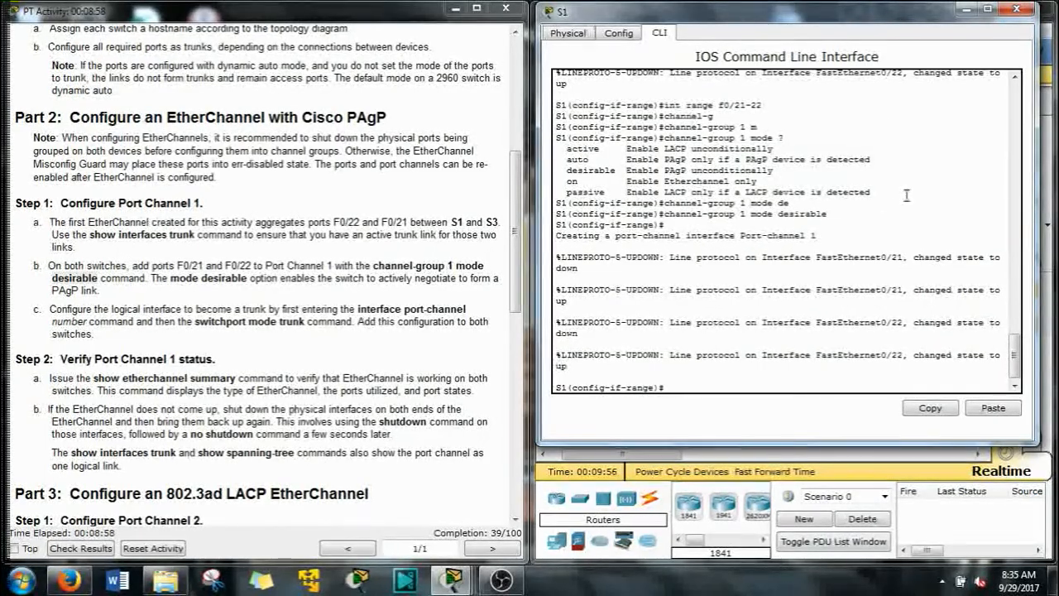
Move the S1 window off the topology, reopen S3's command line beside it, and enter the interface range f0/21-22.
{"action": "left_click_drag", "start_coordinate": [920, 18], "coordinate": [403, 64]}
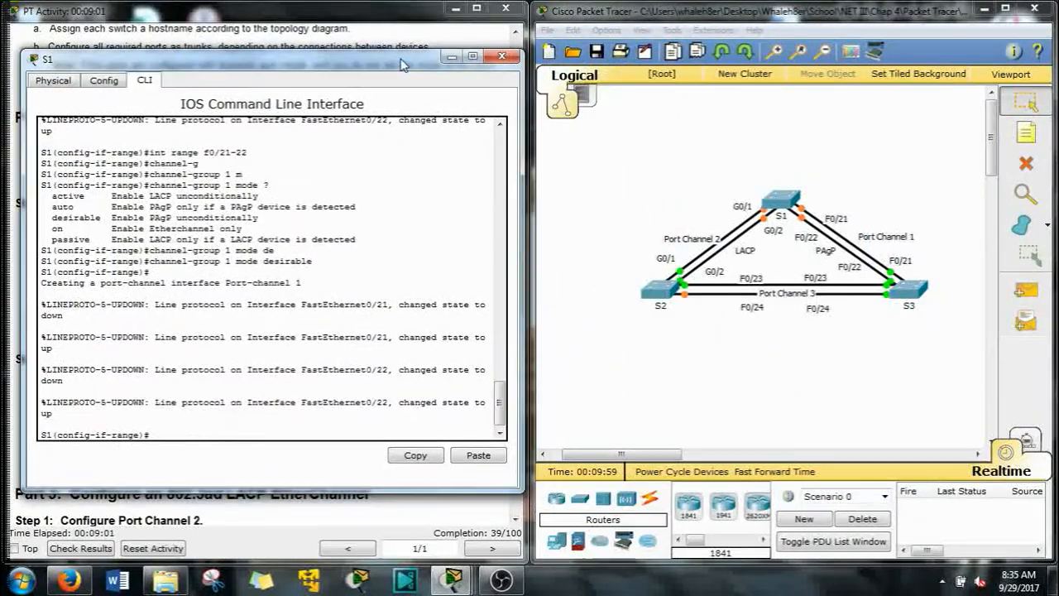
{"action": "left_click", "coordinate": [908, 290]}
{"action": "left_click_drag", "start_coordinate": [314, 26], "coordinate": [710, 17]}
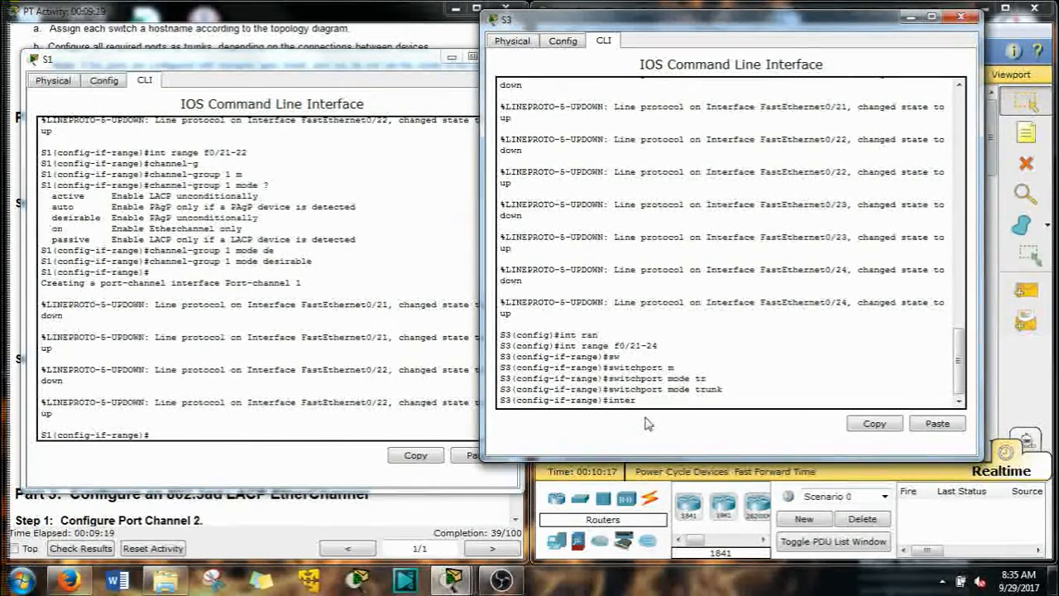
{"action": "type", "text": "f"}
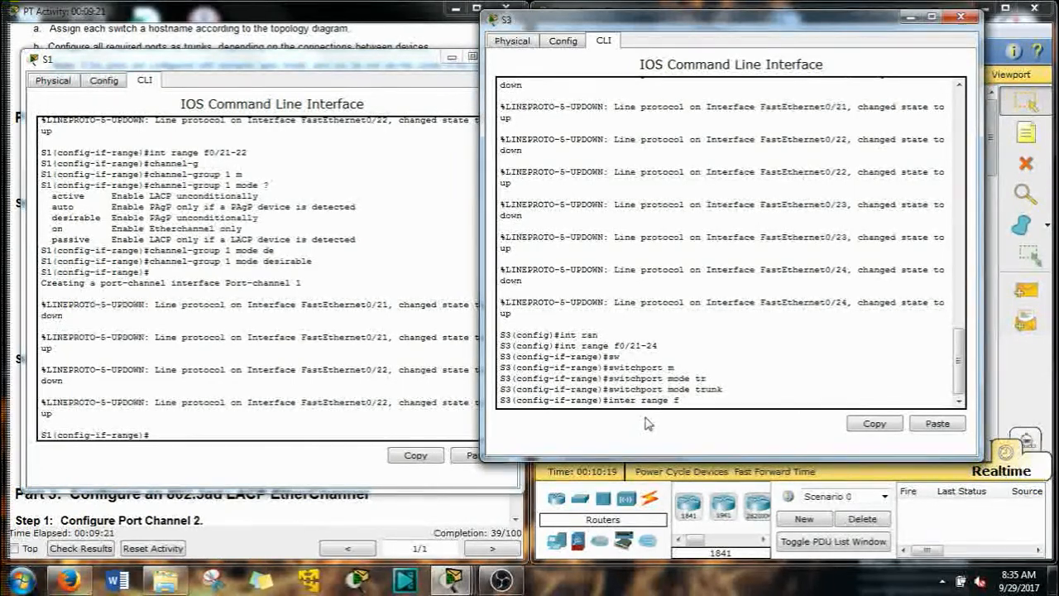
{"action": "type", "text": "0/21-22"}
{"action": "key", "text": "Return"}
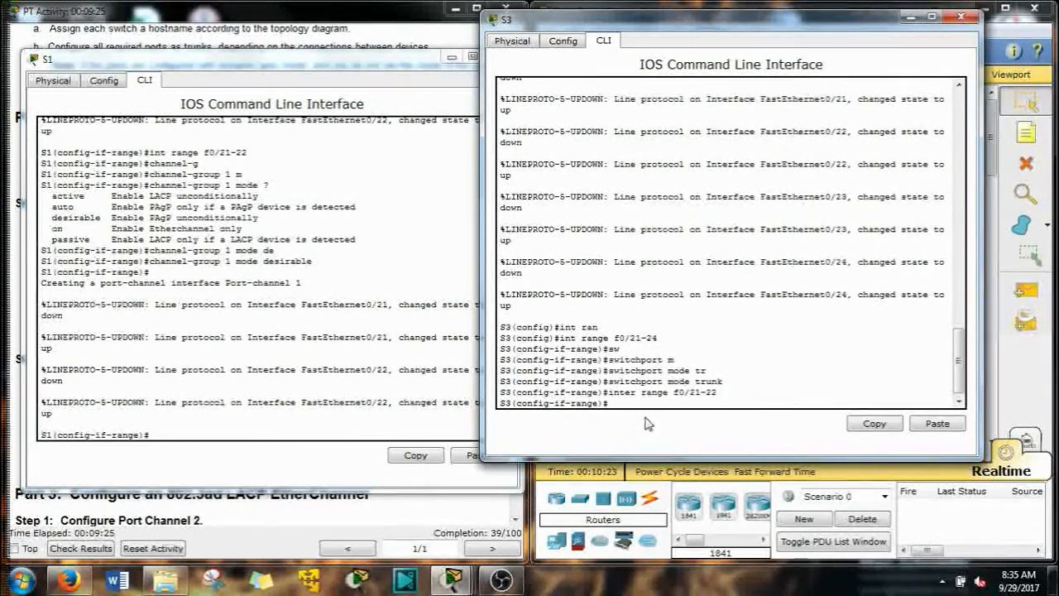
Run channel-group 1 mode desirable on S3's f0/21-22 range.
{"action": "type", "text": "channel-g"}
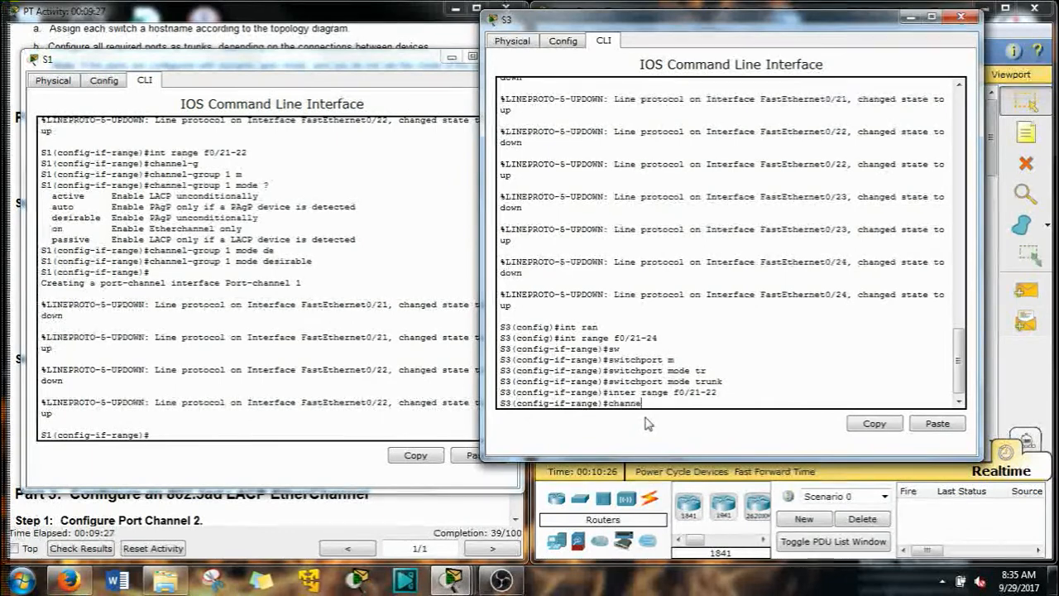
{"action": "key", "text": "Tab"}
{"action": "type", "text": "1 m"}
{"action": "key", "text": "Tab"}
{"action": "type", "text": "d"}
{"action": "key", "text": "Tab"}
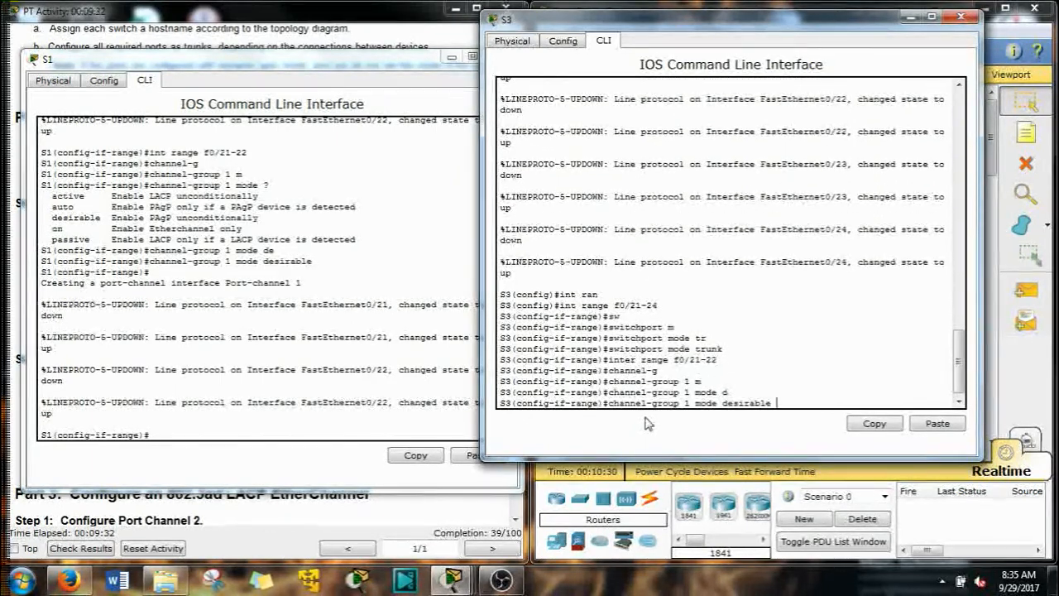
{"action": "key", "text": "Return"}
Move the S3 window off the topology and fast-forward the simulation time twice to bring up the S1–S3 links.
{"action": "left_click_drag", "start_coordinate": [788, 29], "coordinate": [366, 108]}
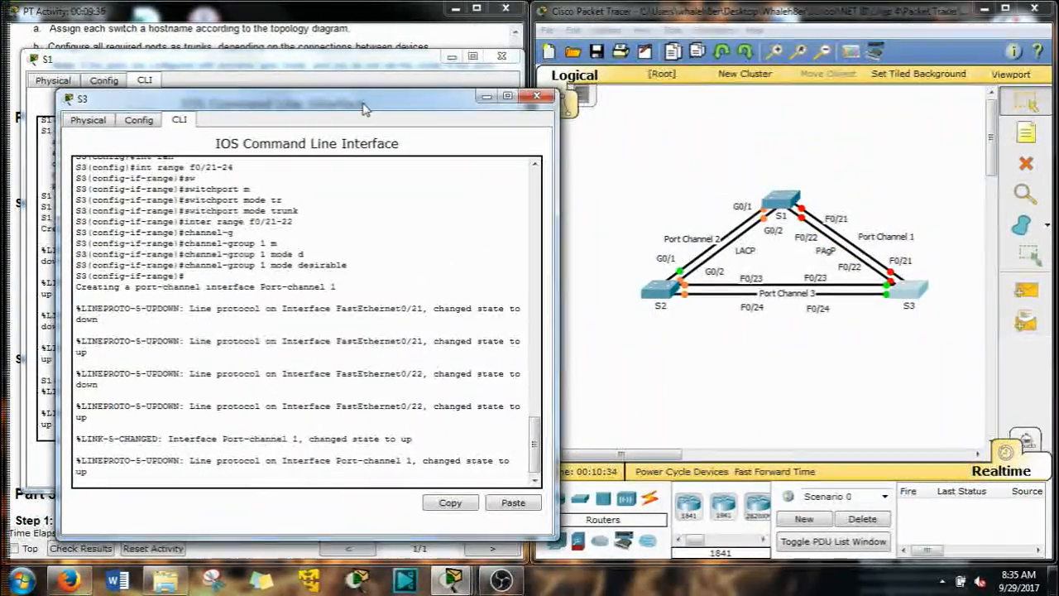
{"action": "left_click", "coordinate": [827, 199]}
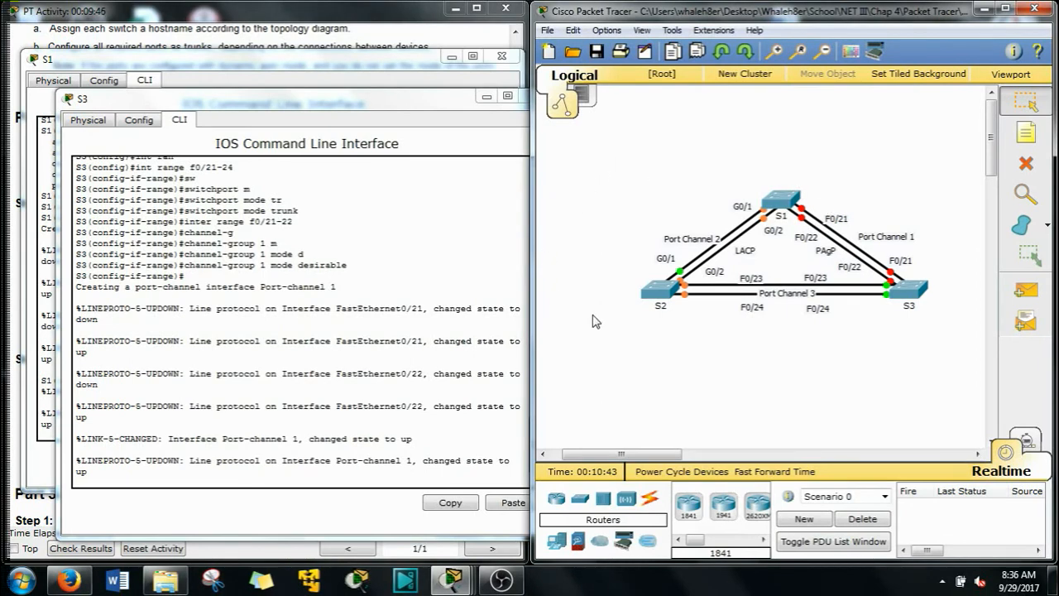
{"action": "left_click", "coordinate": [306, 365]}
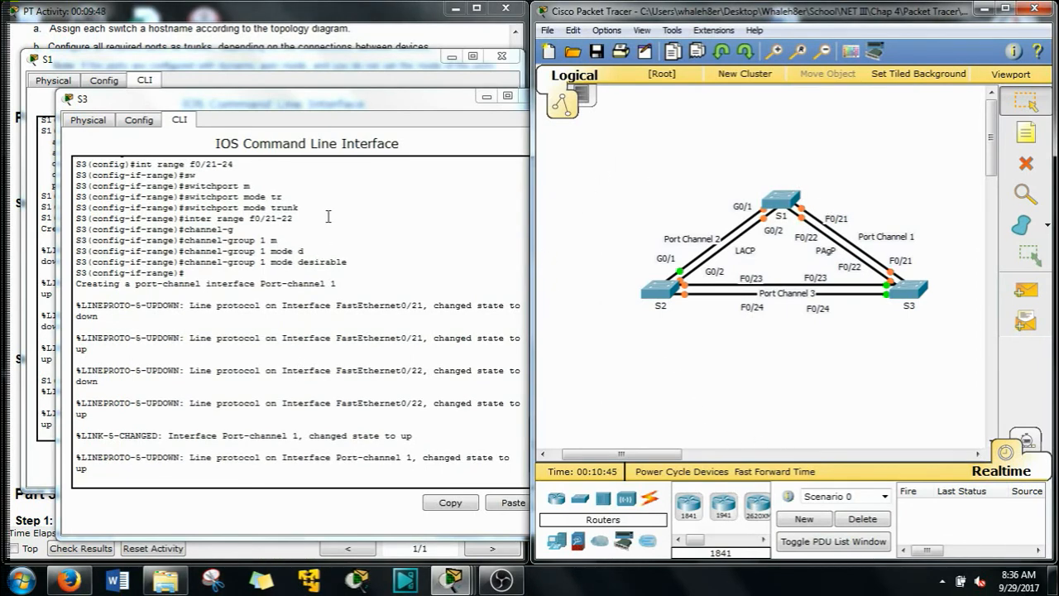
{"action": "left_click_drag", "start_coordinate": [837, 191], "coordinate": [912, 285]}
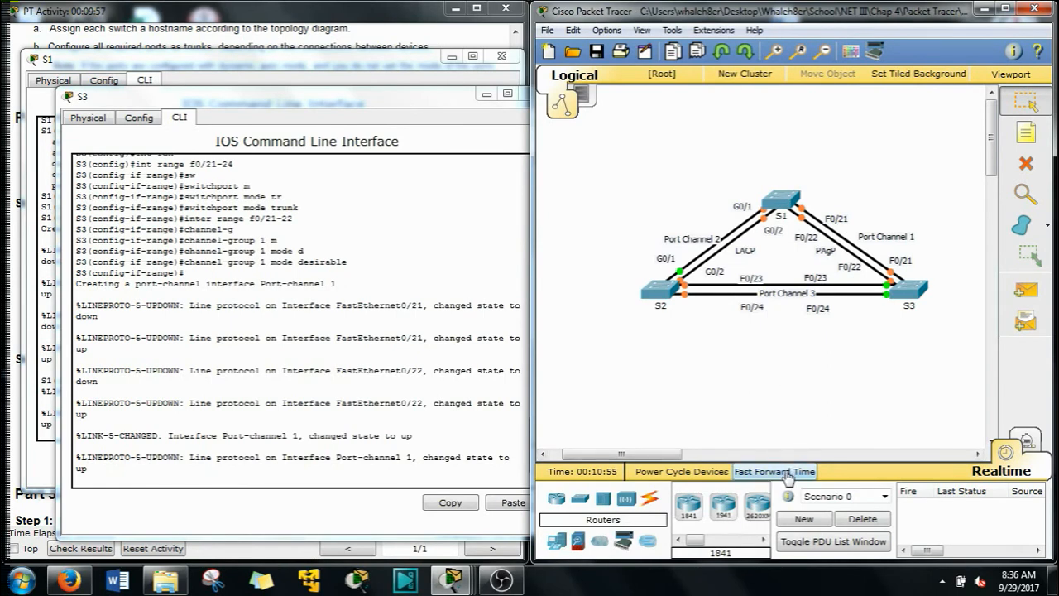
{"action": "left_click", "coordinate": [786, 476]}
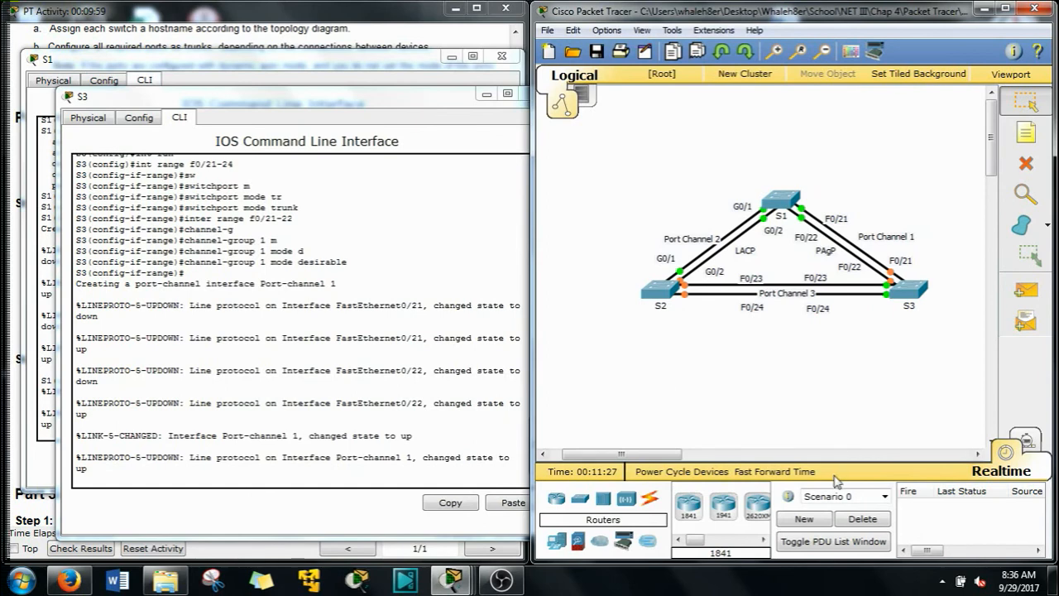
{"action": "left_click", "coordinate": [801, 483]}
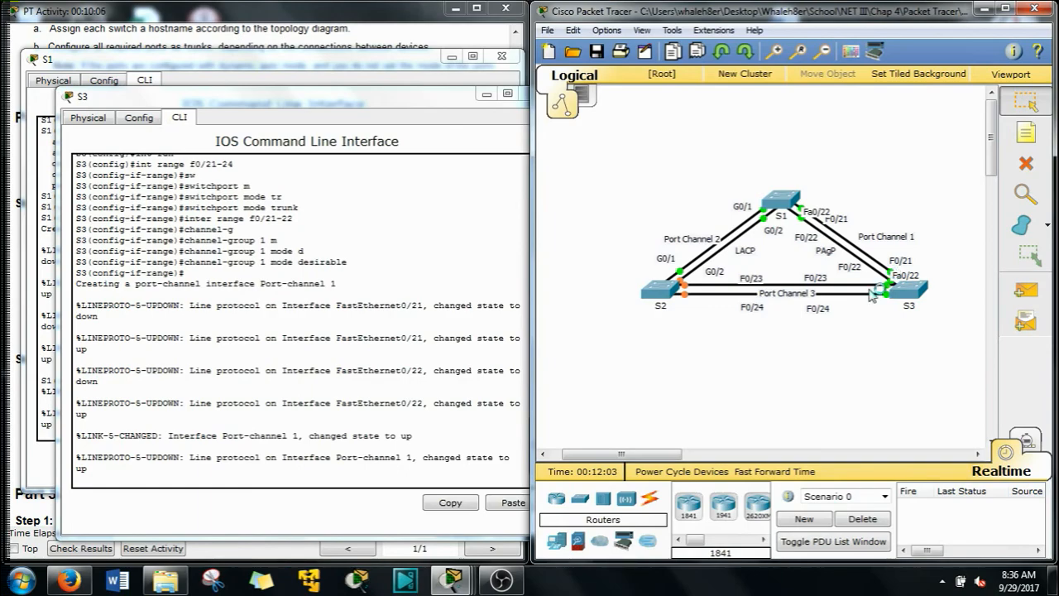
Move the S3 and S1 windows off the instructions and read the step on trunking the logical interface.
{"action": "left_click_drag", "start_coordinate": [463, 95], "coordinate": [879, 95]}
{"action": "left_click_drag", "start_coordinate": [393, 66], "coordinate": [896, 64]}
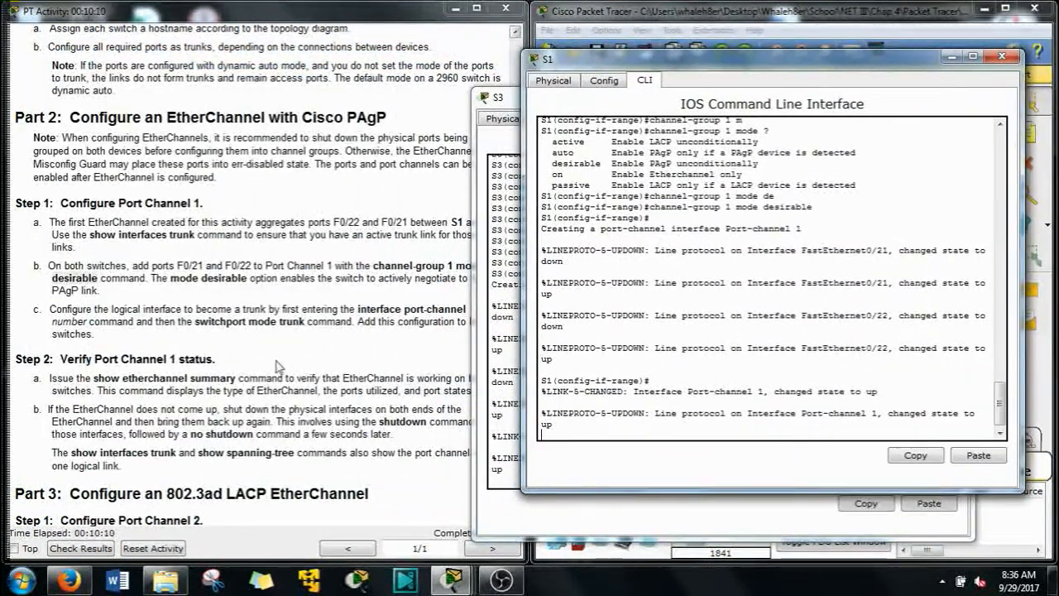
{"action": "left_click", "coordinate": [263, 319]}
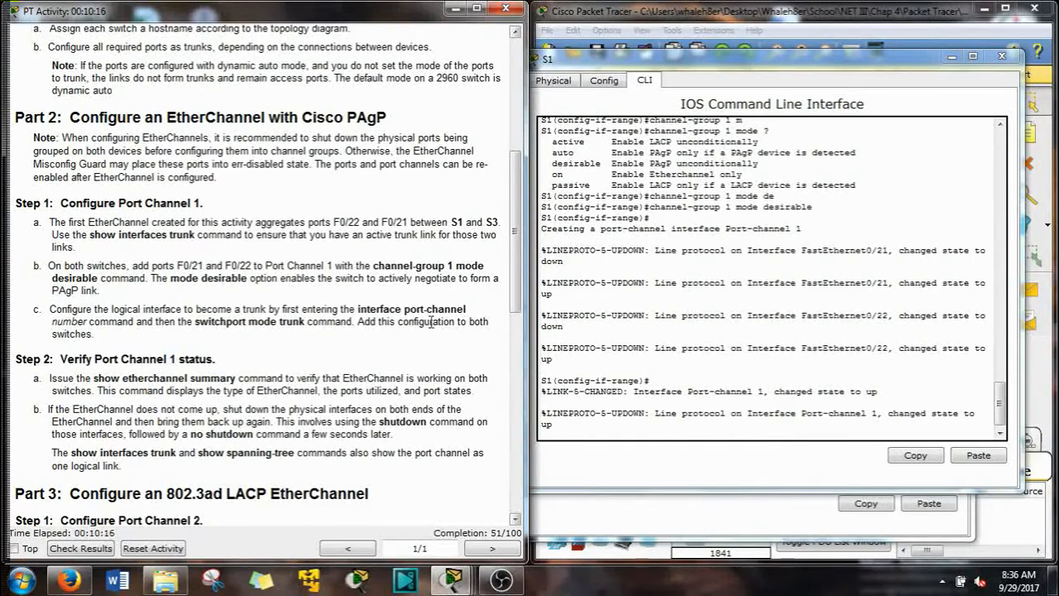
Enter interface configuration for port-channel 1 on S1 with int port-channel 1.
{"action": "left_click", "coordinate": [628, 430]}
{"action": "key", "text": "Return"}
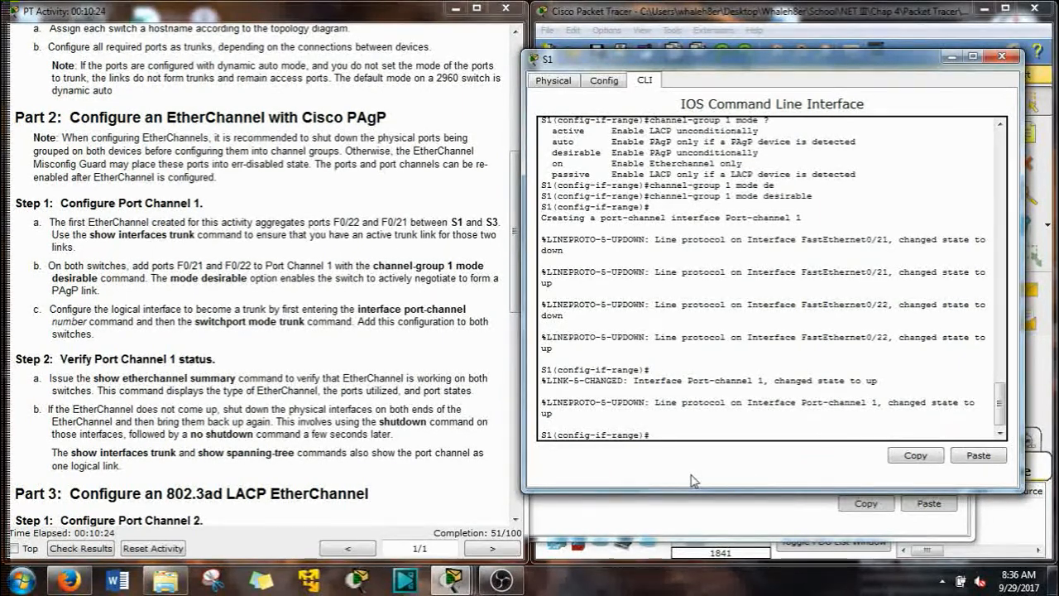
{"action": "type", "text": "int port-c"}
{"action": "key", "text": "Tab"}
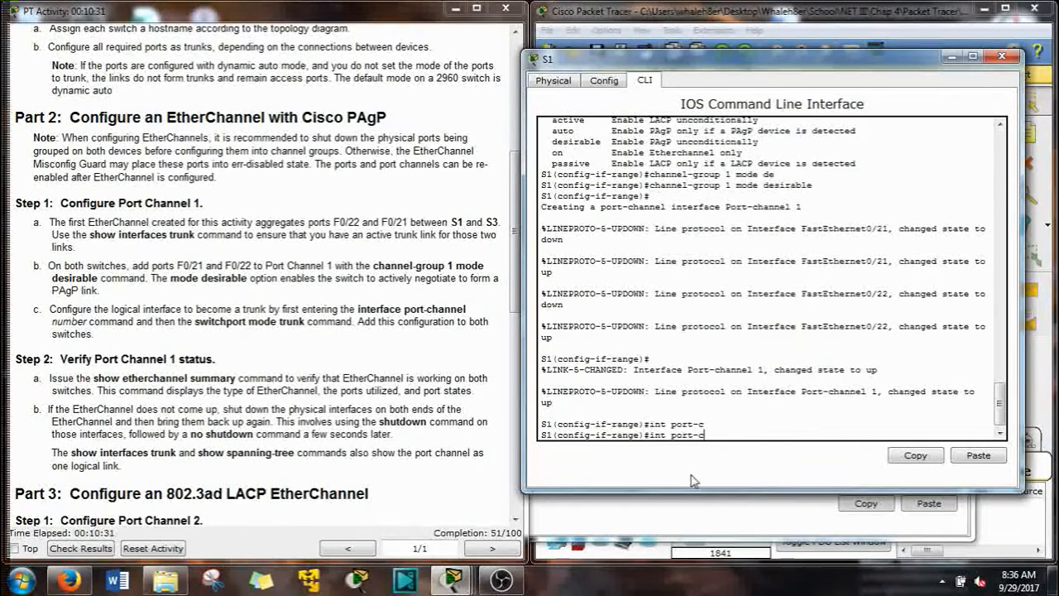
{"action": "type", "text": "hannel 1"}
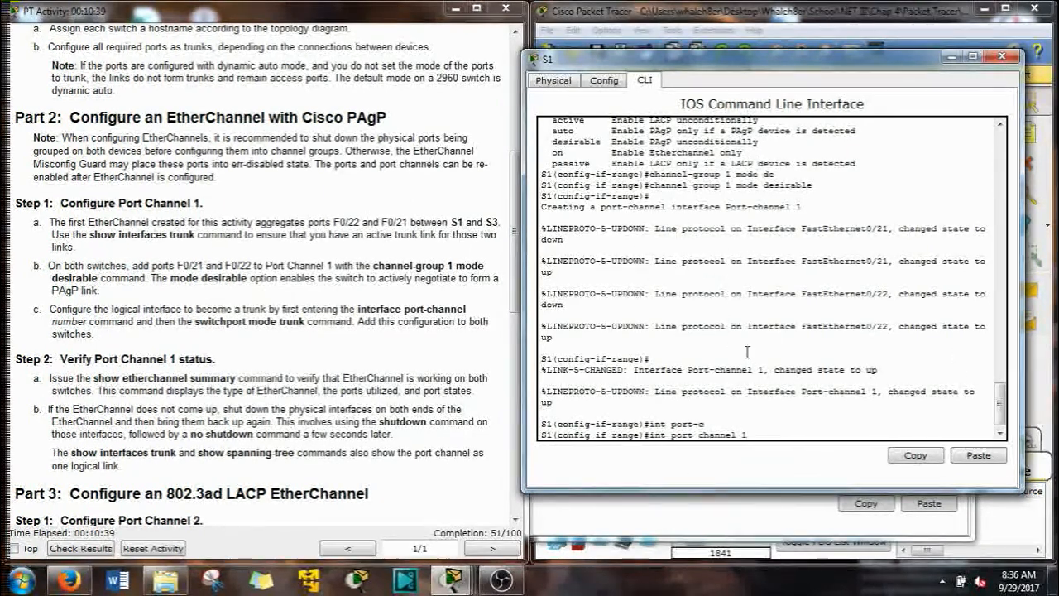
{"action": "scroll", "coordinate": [747, 342], "scroll_direction": "up", "scroll_amount": 3}
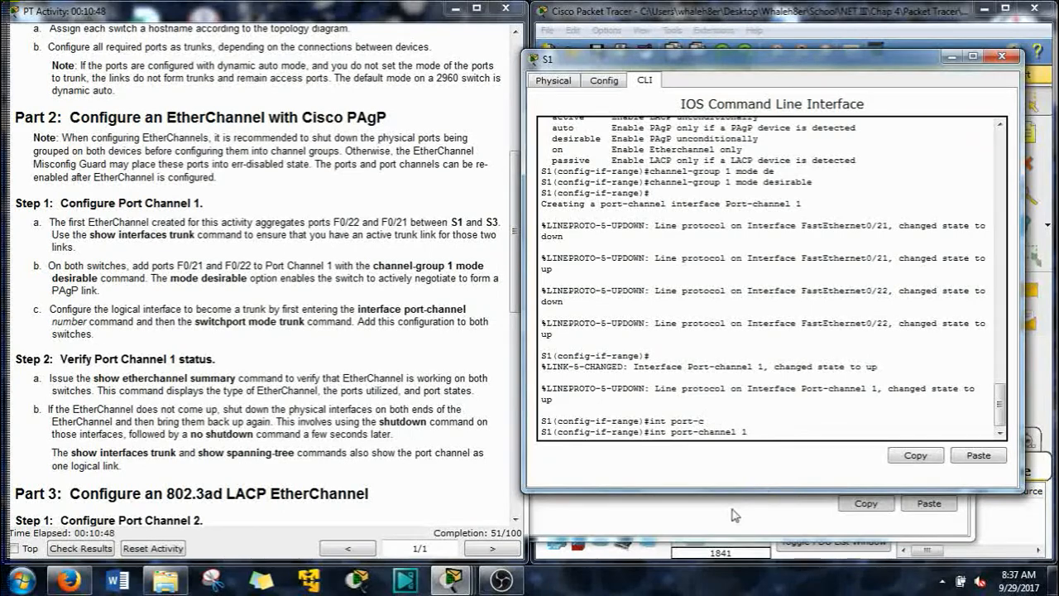
{"action": "key", "text": "Return"}
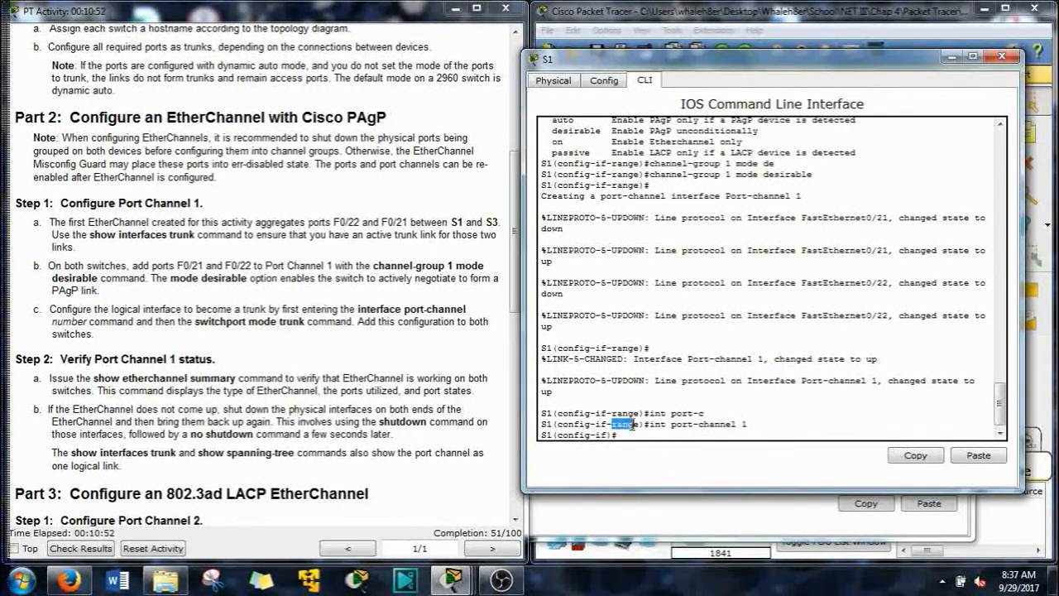
Make S1's port-channel 1 interface a trunk with switchport mode trunk.
{"action": "left_click_drag", "start_coordinate": [593, 434], "coordinate": [595, 442]}
{"action": "type", "text": "sw"}
{"action": "key", "text": "Tab"}
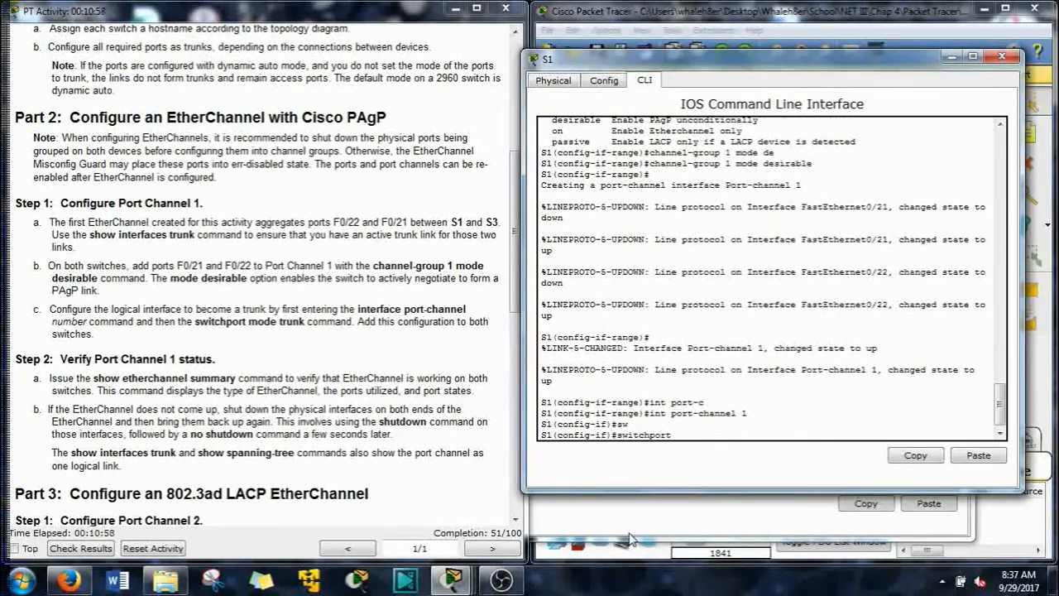
{"action": "type", "text": "m"}
{"action": "key", "text": "Tab"}
{"action": "type", "text": "tr"}
{"action": "key", "text": "Tab"}
{"action": "key", "text": "Return"}
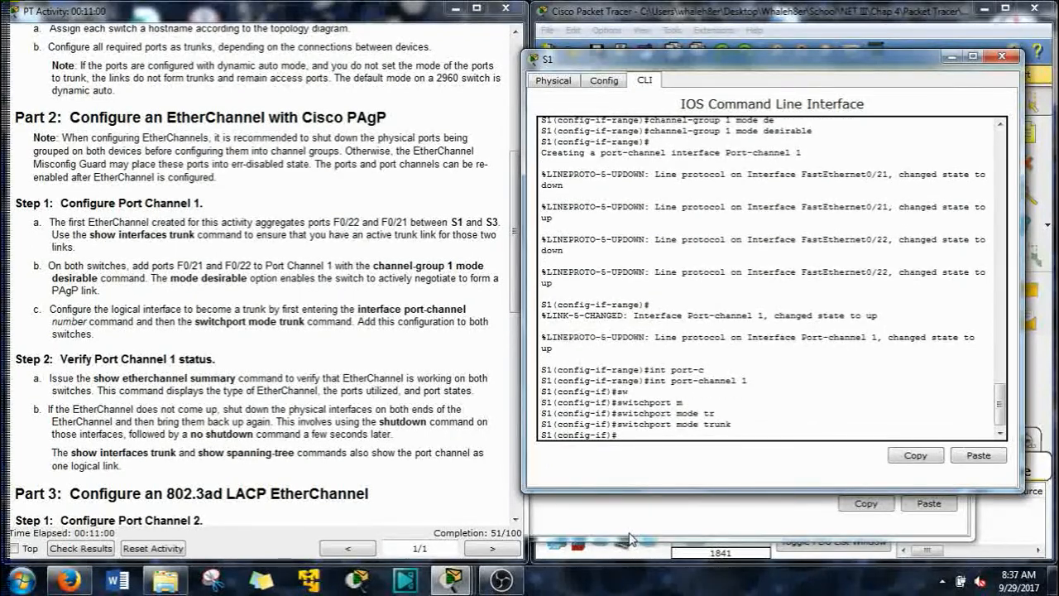
Move the S1 window off S3's command line and enter interface port-channel 1 on S3 with int port-c 1.
{"action": "left_click_drag", "start_coordinate": [662, 57], "coordinate": [269, 51]}
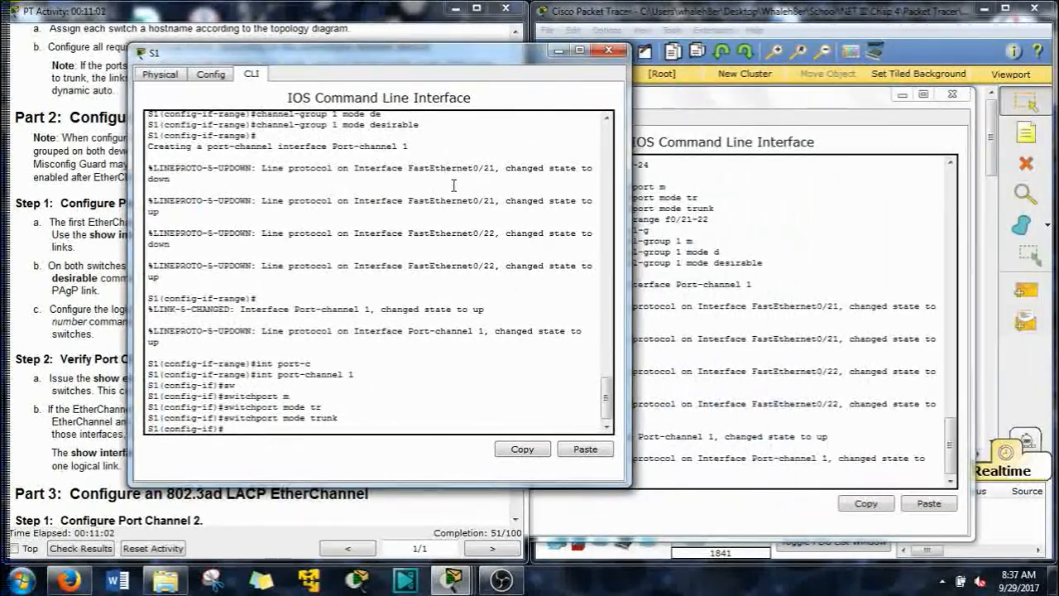
{"action": "left_click", "coordinate": [707, 458]}
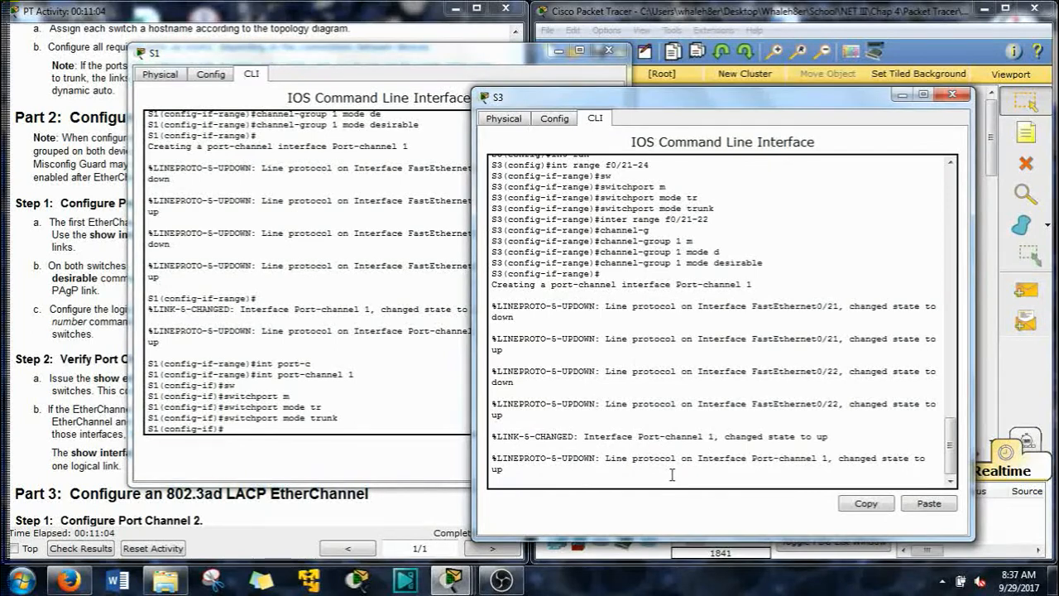
{"action": "key", "text": "Return"}
{"action": "type", "text": "int"}
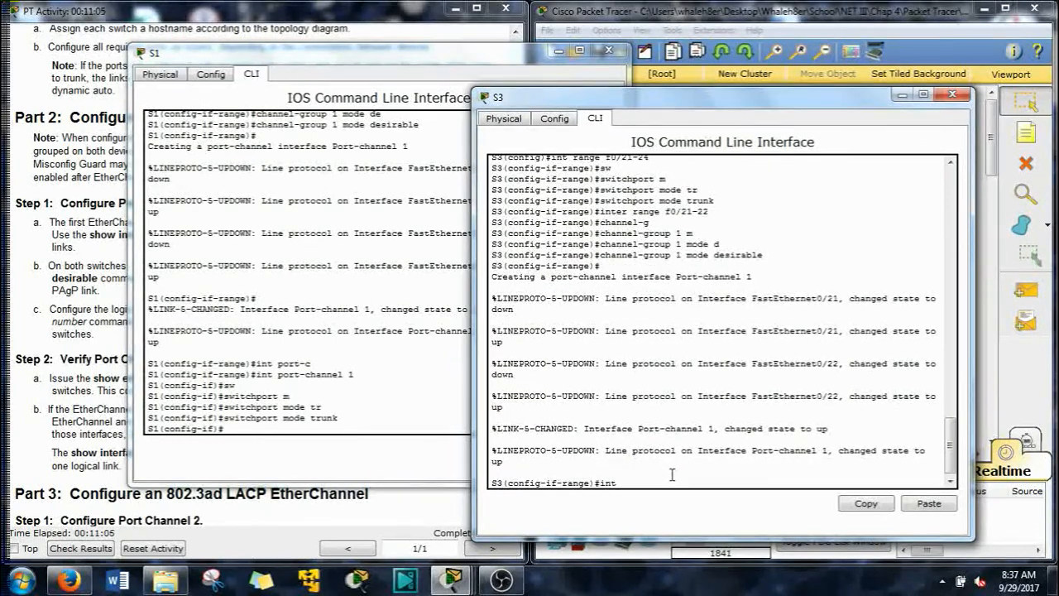
{"action": "type", "text": " pac"}
{"action": "type", "text": "t0c 1"}
{"action": "type", "text": "c"}
{"action": "type", "text": " 1"}
{"action": "key", "text": "Return"}
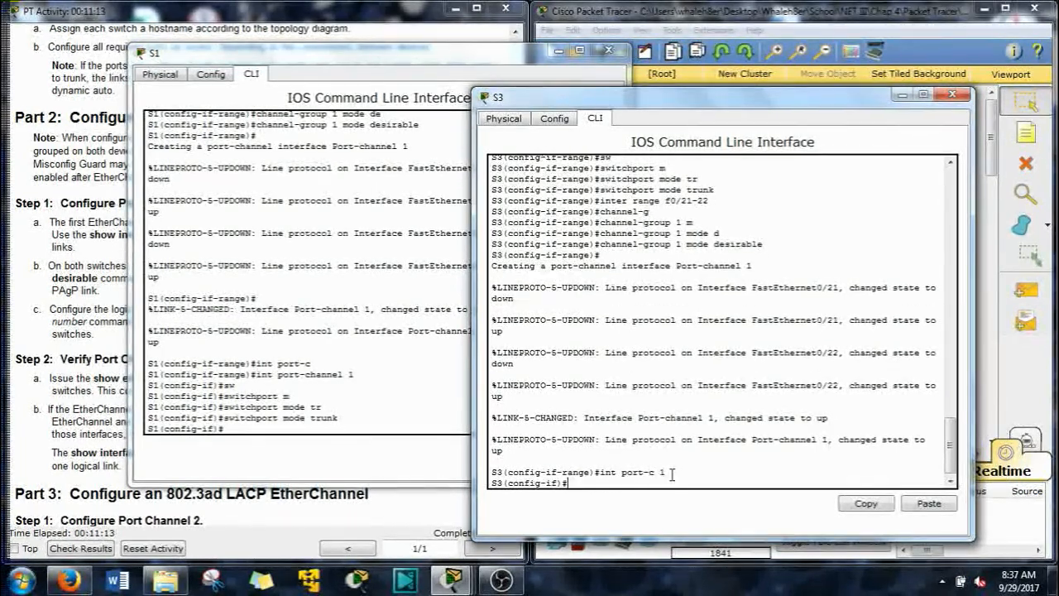
Make S3's port-channel 1 interface a trunk with switchport mode trunk.
{"action": "type", "text": "sw"}
{"action": "key", "text": "Tab"}
{"action": "type", "text": "m"}
{"action": "key", "text": "Tab"}
{"action": "type", "text": "tr"}
{"action": "key", "text": "Tab"}
{"action": "key", "text": "Return"}
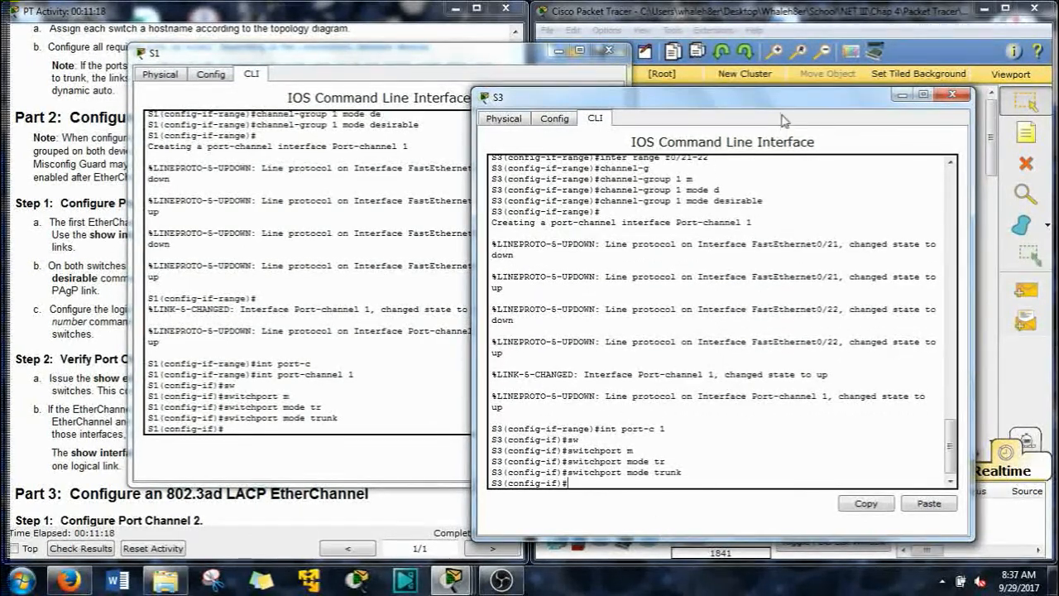
Check the link states on the topology, then place S1's window beside the instructions and read the Port Channel 1 verification step.
{"action": "left_click_drag", "start_coordinate": [808, 101], "coordinate": [451, 77]}
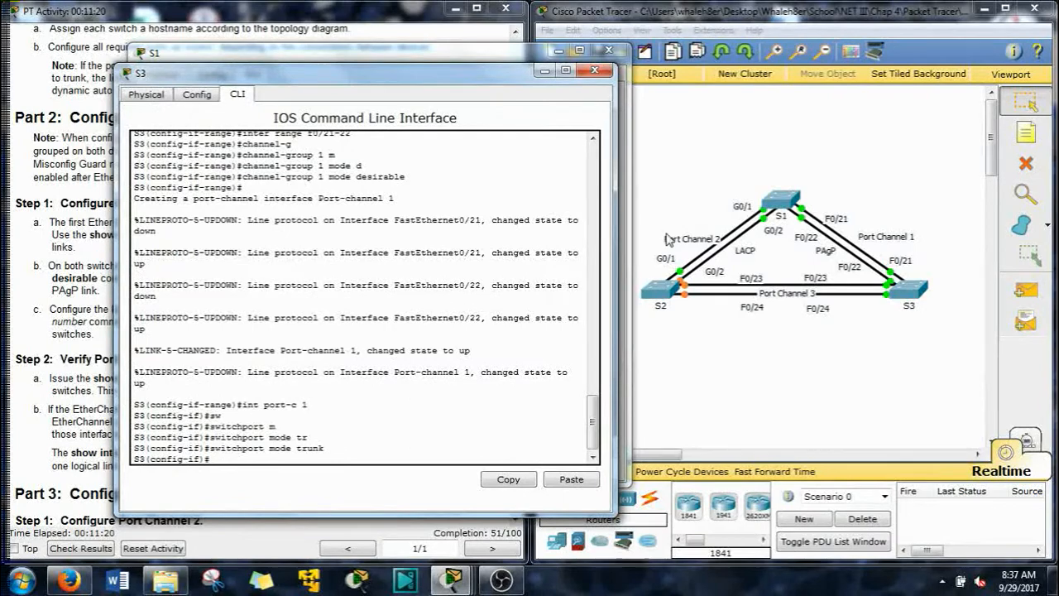
{"action": "left_click_drag", "start_coordinate": [797, 179], "coordinate": [786, 138]}
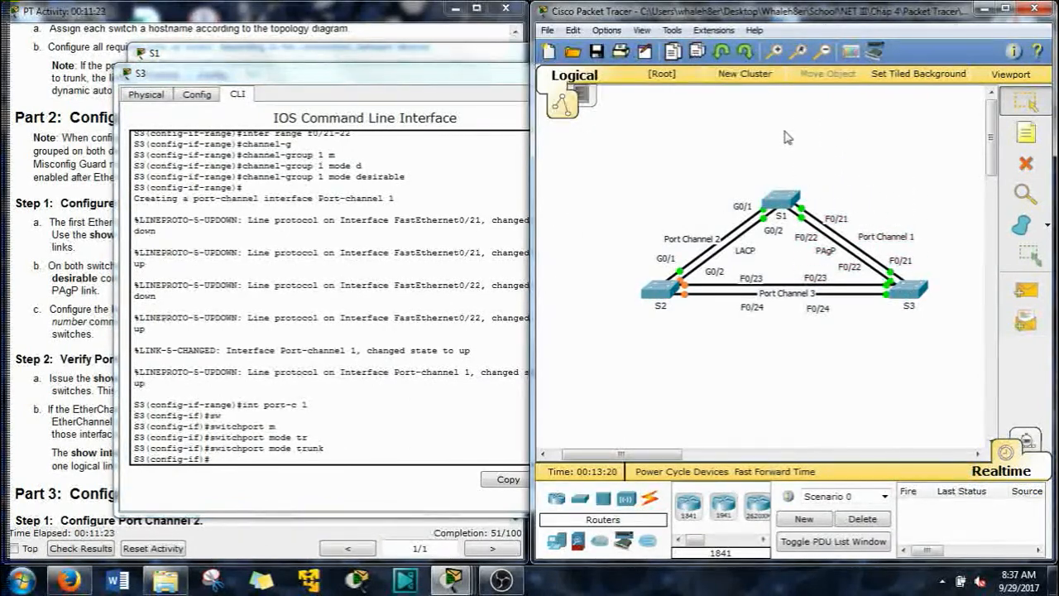
{"action": "left_click_drag", "start_coordinate": [431, 68], "coordinate": [431, 63]}
{"action": "left_click", "coordinate": [527, 57]}
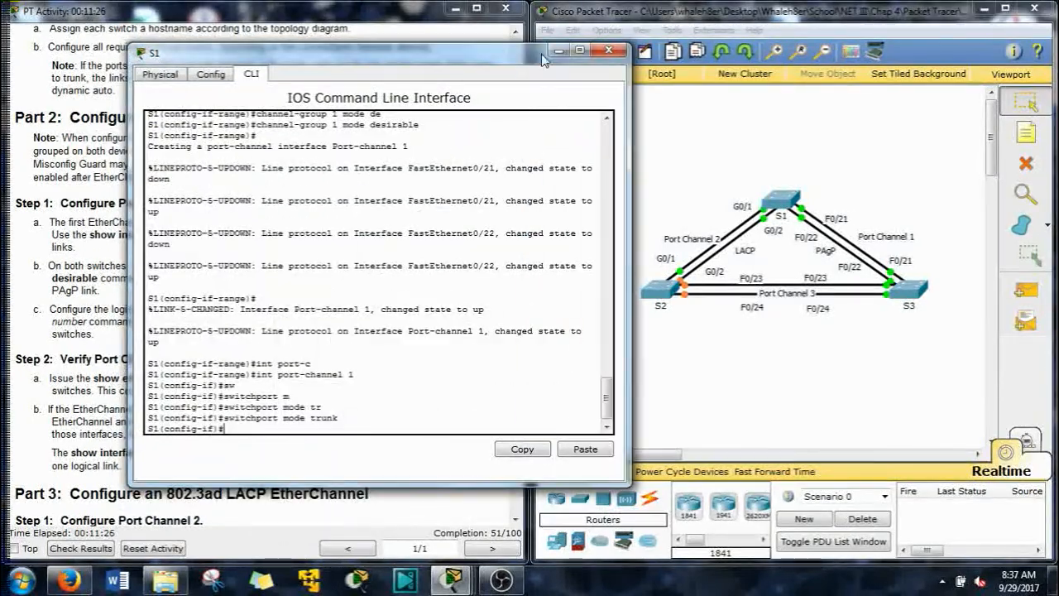
{"action": "left_click_drag", "start_coordinate": [467, 50], "coordinate": [864, 40]}
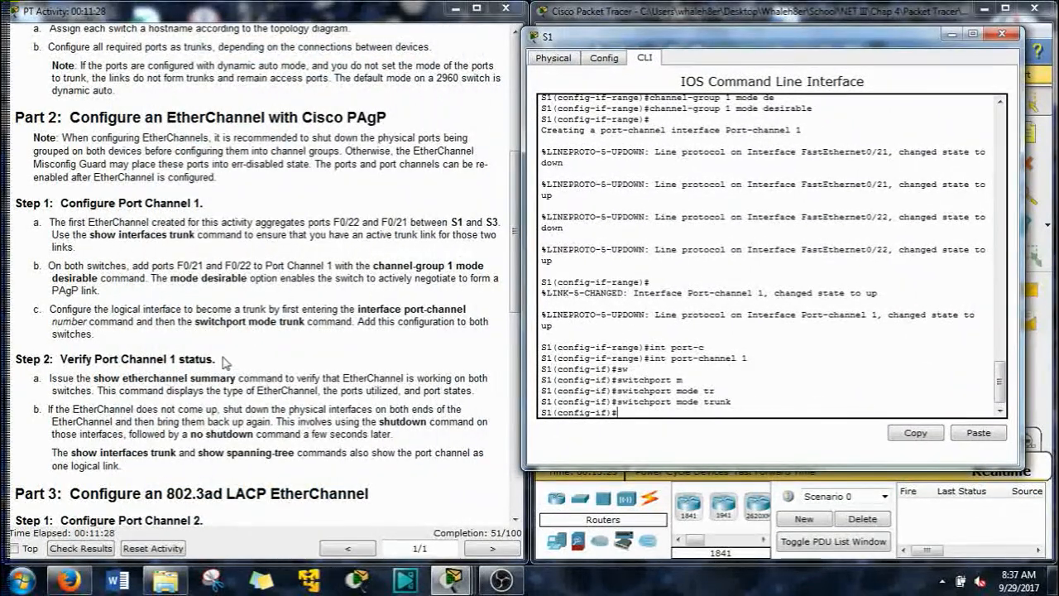
{"action": "scroll", "coordinate": [196, 307], "scroll_direction": "down", "scroll_amount": 5}
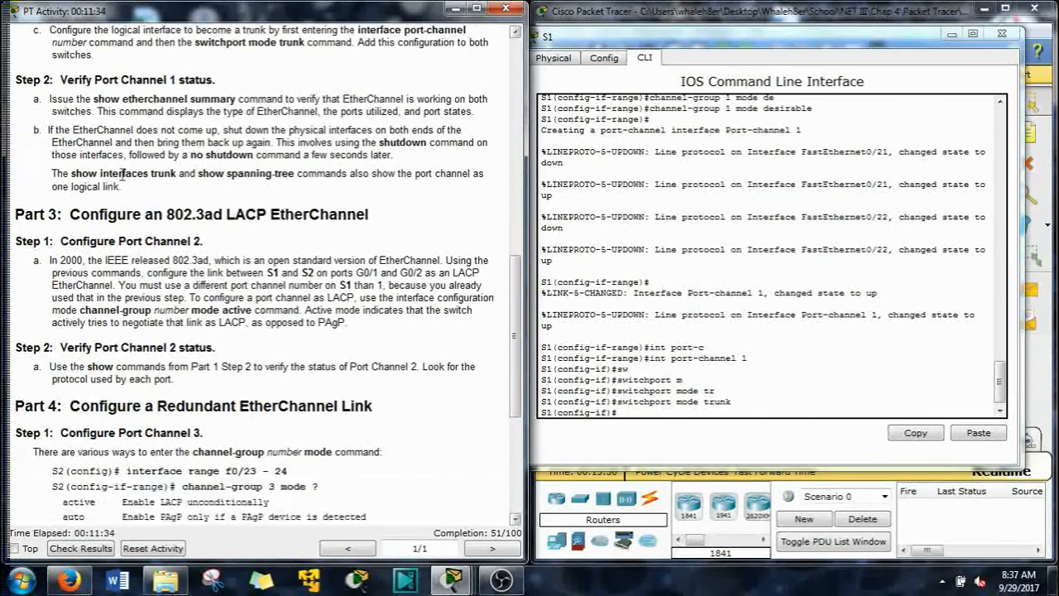
{"action": "scroll", "coordinate": [97, 97], "scroll_direction": "down", "scroll_amount": 1}
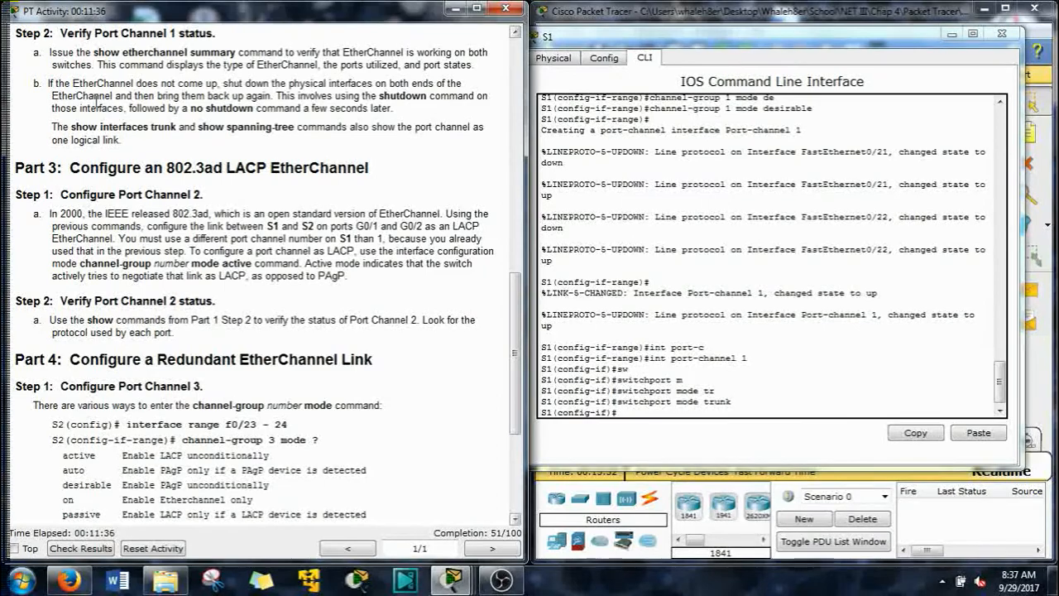
Display the EtherChannel summary on S1 from interface configuration mode with do show ether sum.
{"action": "left_click", "coordinate": [719, 465]}
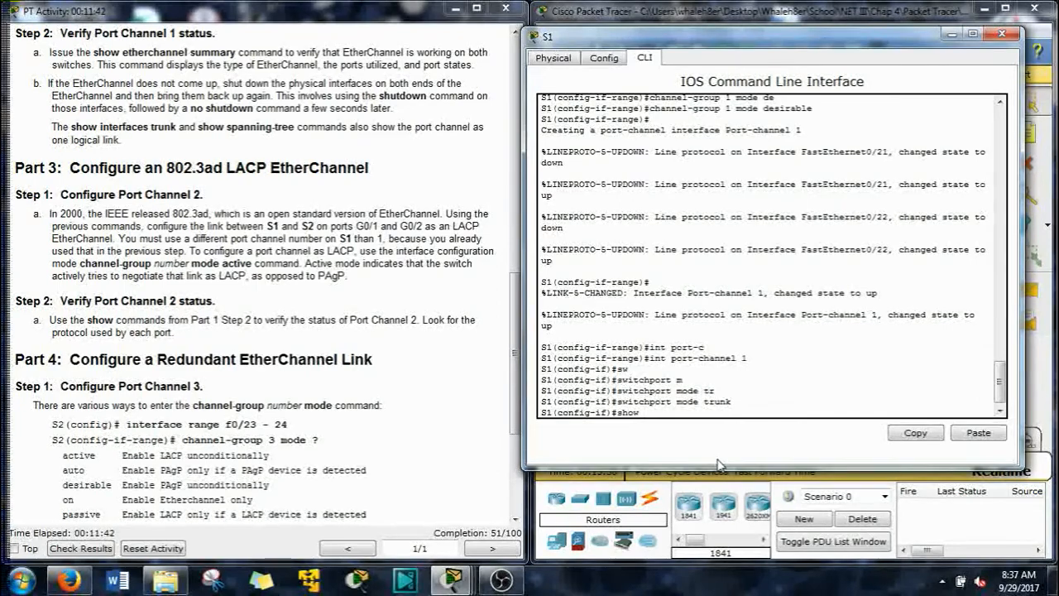
{"action": "type", "text": "ether sun"}
{"action": "key", "text": "Return"}
{"action": "type", "text": "do sh"}
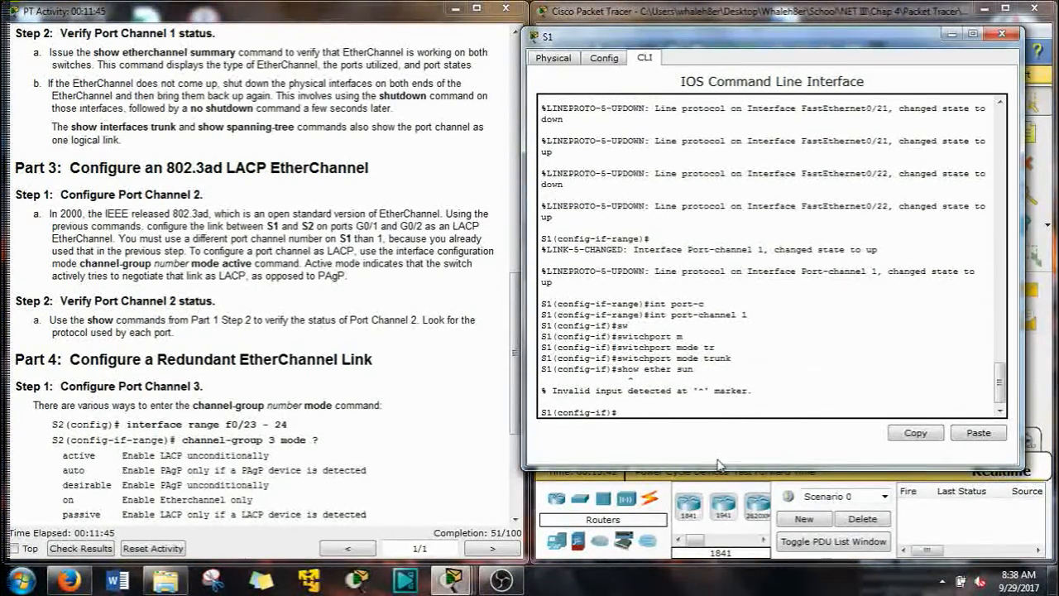
{"action": "type", "text": "ow ehter"}
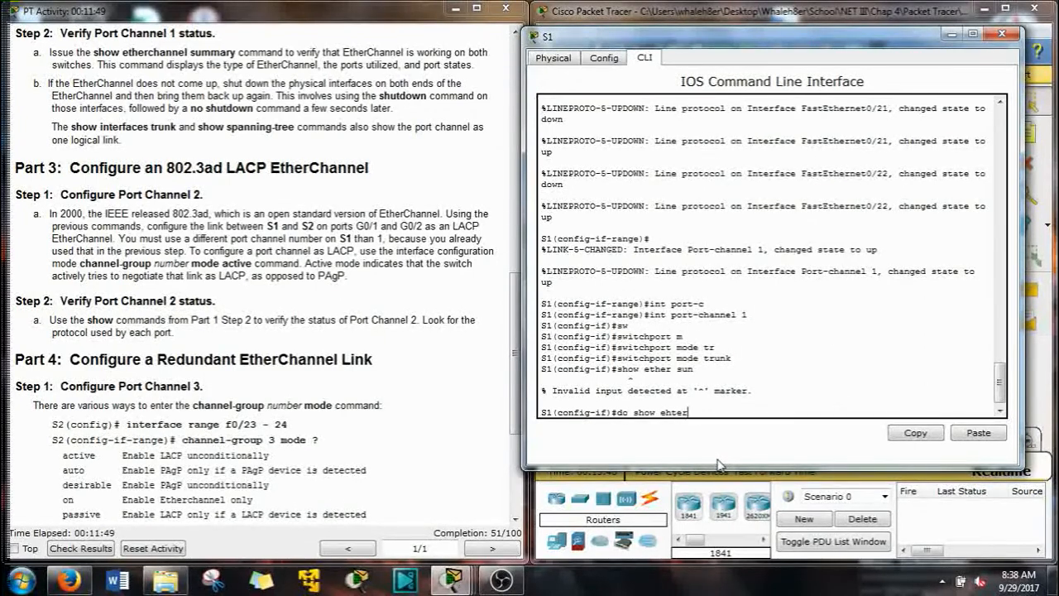
{"action": "type", "text": "shum"}
{"action": "key", "text": "Return"}
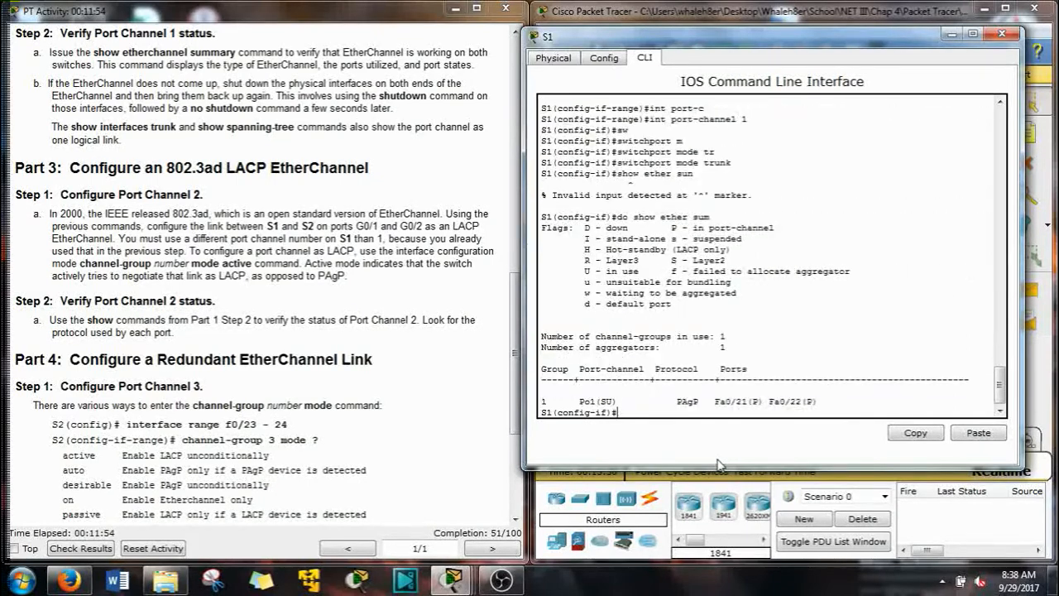
Place S1's summary beside the topology and examine the Port Channel 1 entry against the Layer 2 and Layer 3 flags.
{"action": "left_click_drag", "start_coordinate": [817, 402], "coordinate": [538, 405]}
{"action": "left_click_drag", "start_coordinate": [800, 40], "coordinate": [321, 32]}
{"action": "left_click_drag", "start_coordinate": [800, 226], "coordinate": [796, 230]}
{"action": "left_click_drag", "start_coordinate": [94, 386], "coordinate": [118, 392]}
{"action": "left_click", "coordinate": [130, 390]}
{"action": "left_click", "coordinate": [126, 395]}
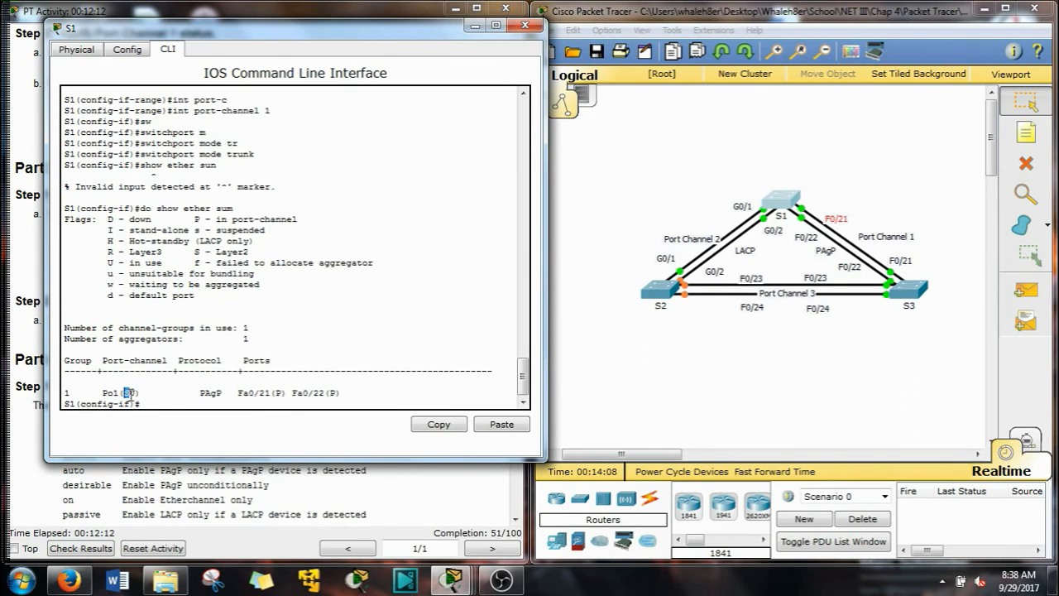
{"action": "left_click_drag", "start_coordinate": [193, 252], "coordinate": [249, 251]}
{"action": "left_click_drag", "start_coordinate": [164, 252], "coordinate": [110, 252]}
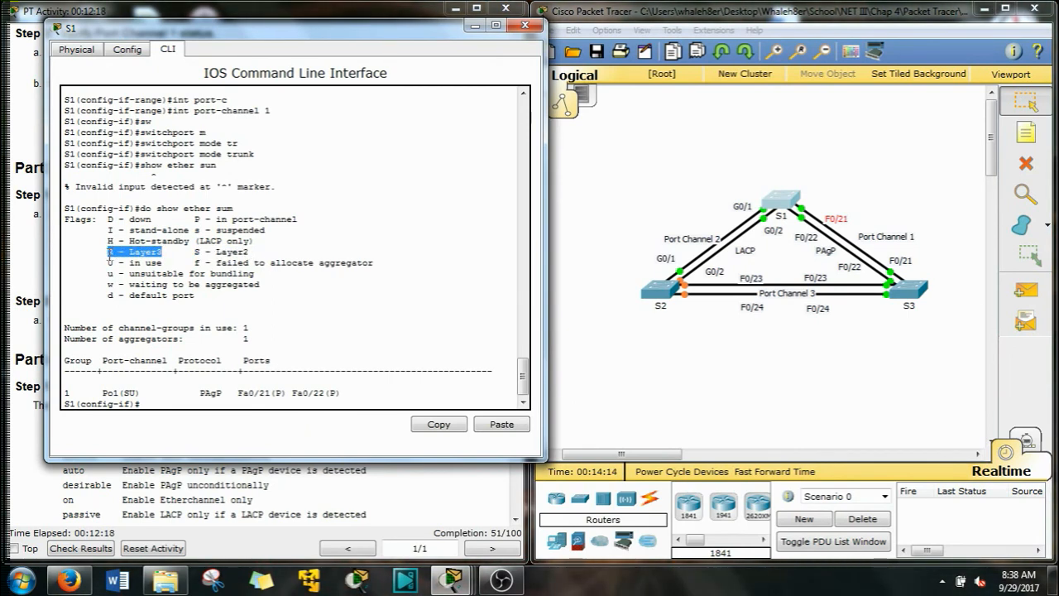
{"action": "left_click", "coordinate": [159, 251]}
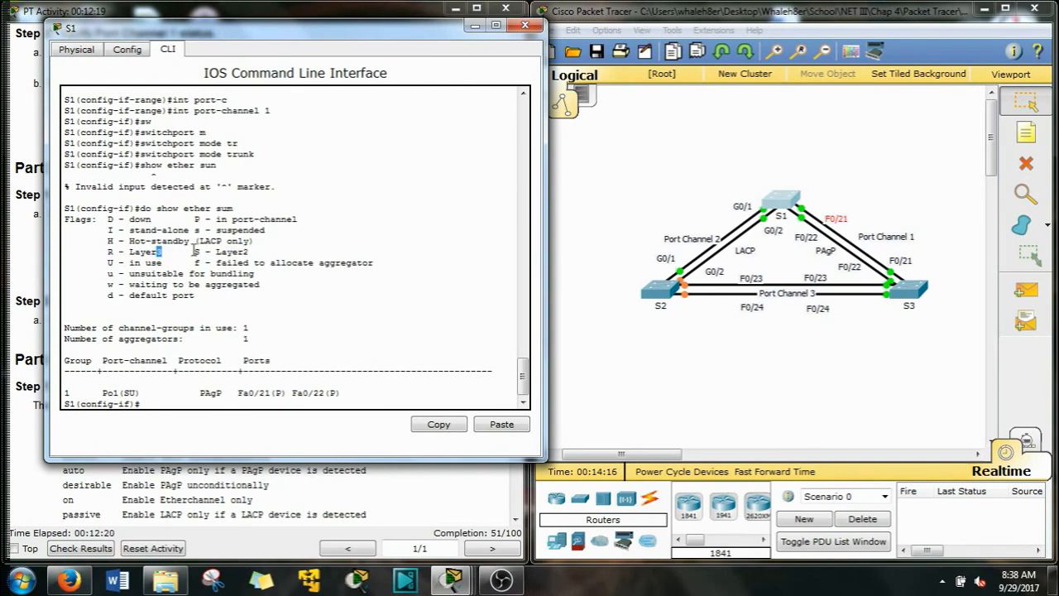
Compare Port Channel 1's status letters in S1's EtherChannel summary with the Layer 2 and in-use flags in the legend.
{"action": "left_click_drag", "start_coordinate": [194, 252], "coordinate": [251, 252]}
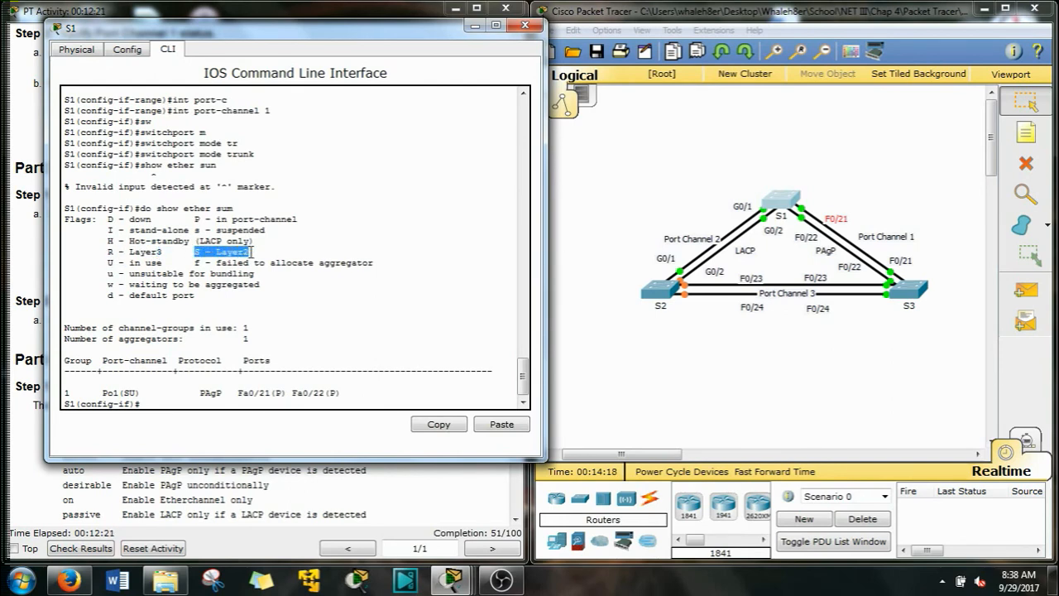
{"action": "left_click_drag", "start_coordinate": [138, 387], "coordinate": [131, 392]}
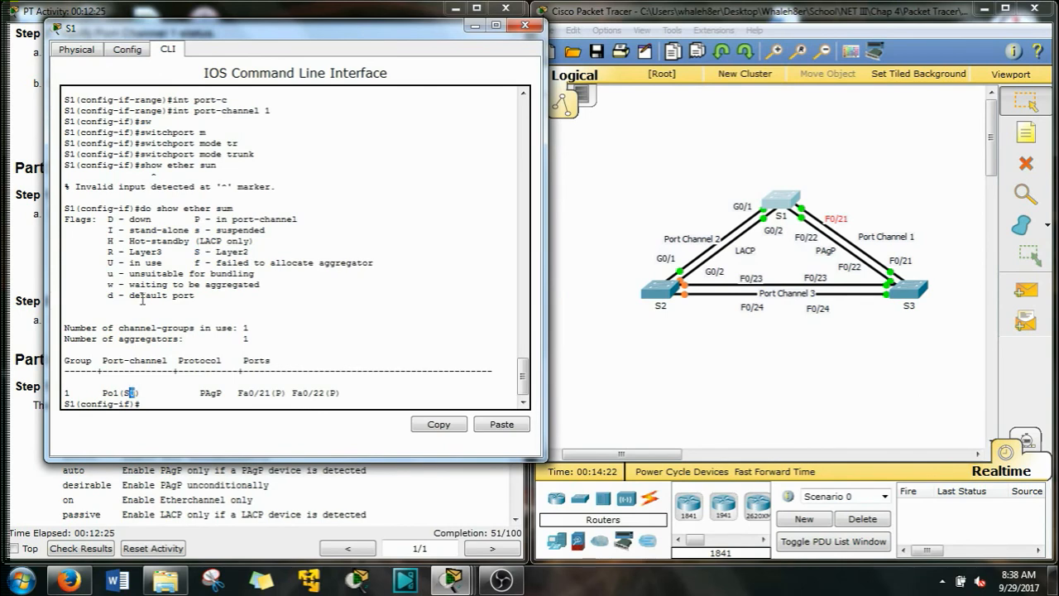
{"action": "left_click_drag", "start_coordinate": [163, 262], "coordinate": [108, 262]}
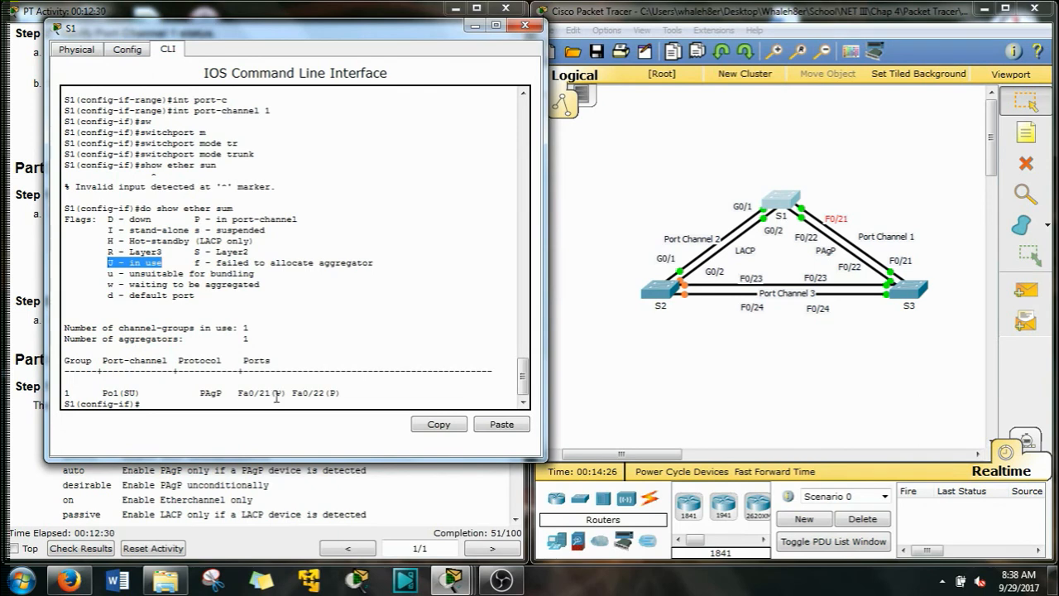
Examine the protocol and member ports Fa0/21 and Fa0/22 of Port Channel 1, and compare their status letter with the flag legend.
{"action": "left_click_drag", "start_coordinate": [200, 394], "coordinate": [225, 398]}
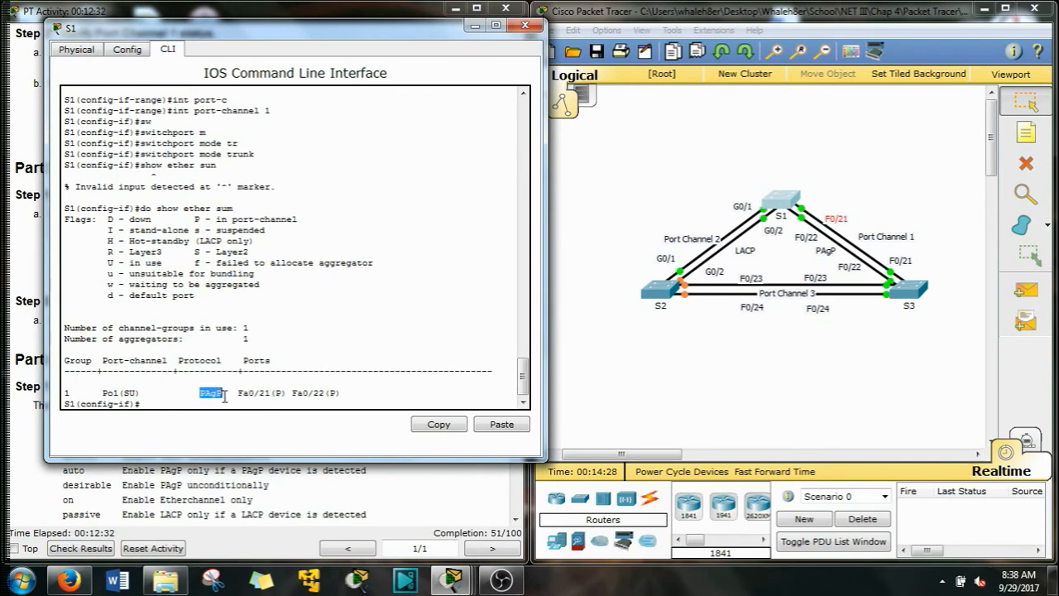
{"action": "left_click", "coordinate": [240, 394]}
{"action": "left_click_drag", "start_coordinate": [240, 394], "coordinate": [324, 394]}
{"action": "left_click", "coordinate": [294, 393]}
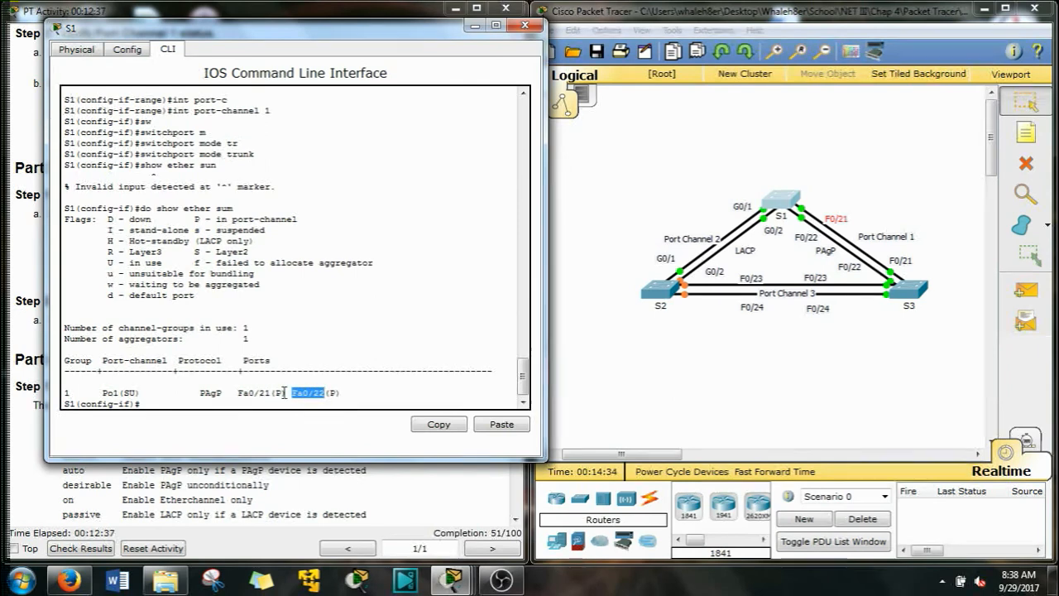
{"action": "triple_click", "coordinate": [484, 394]}
{"action": "left_click", "coordinate": [341, 397]}
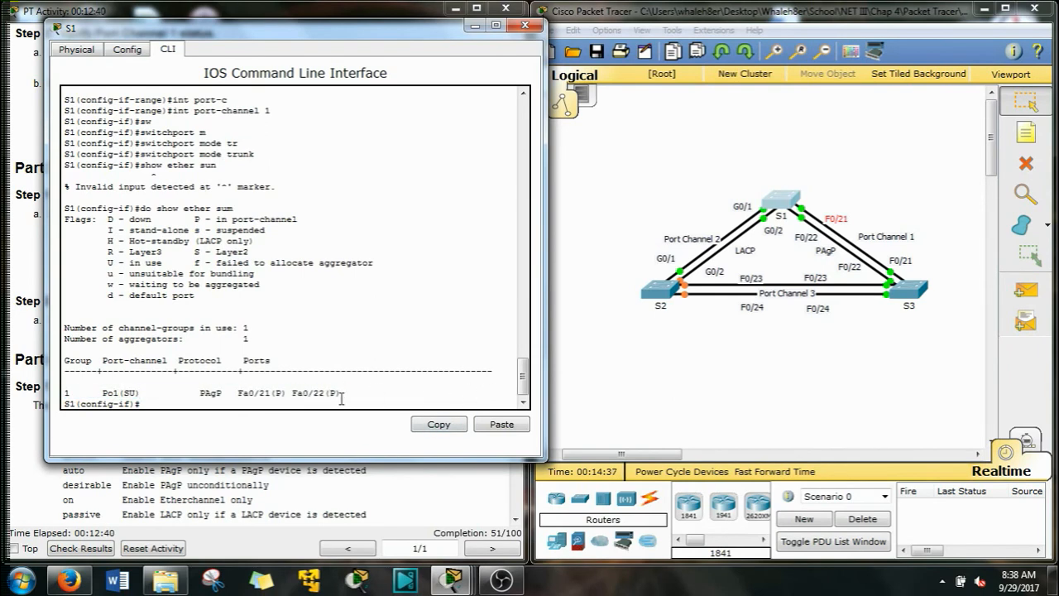
{"action": "double_click", "coordinate": [280, 394]}
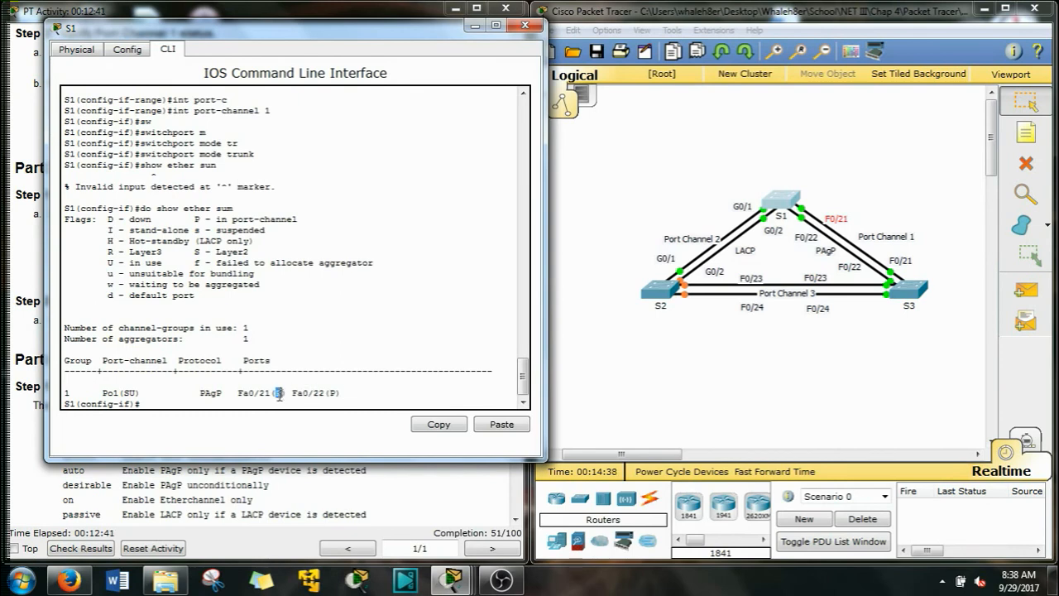
{"action": "double_click", "coordinate": [332, 394]}
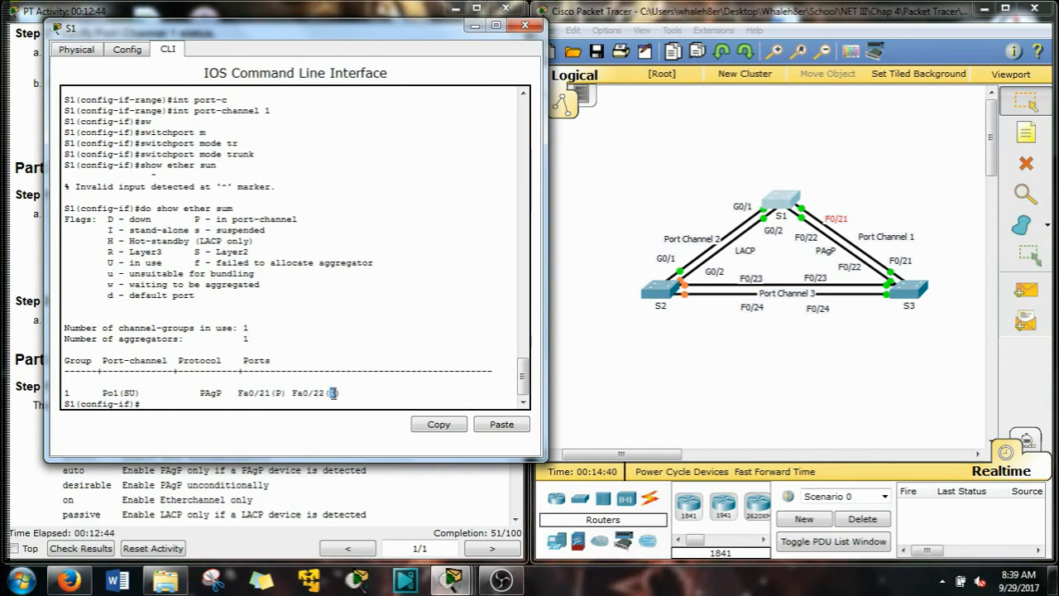
{"action": "left_click_drag", "start_coordinate": [299, 219], "coordinate": [196, 219]}
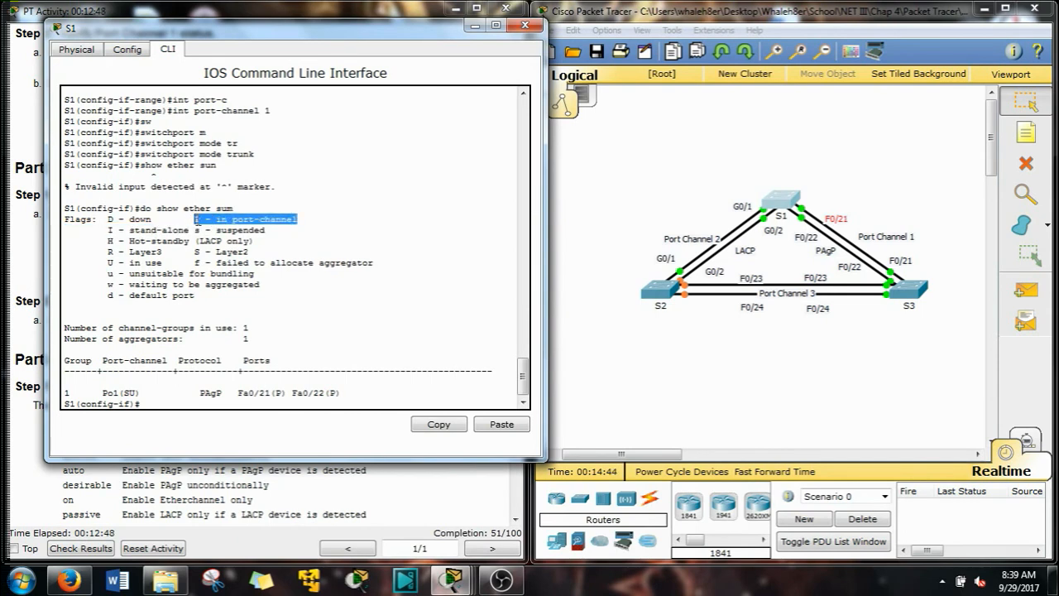
{"action": "left_click", "coordinate": [244, 367]}
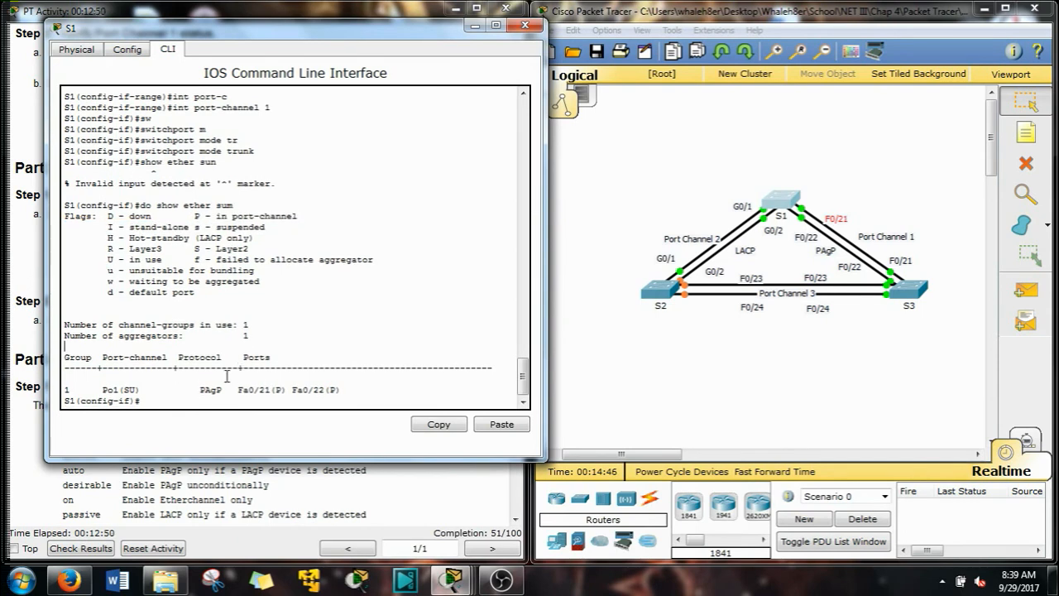
Place S1's window beside the instructions and read Part 3 Step 1 on configuring Port Channel 2 between S1 and S2.
{"action": "left_click_drag", "start_coordinate": [358, 42], "coordinate": [844, 46]}
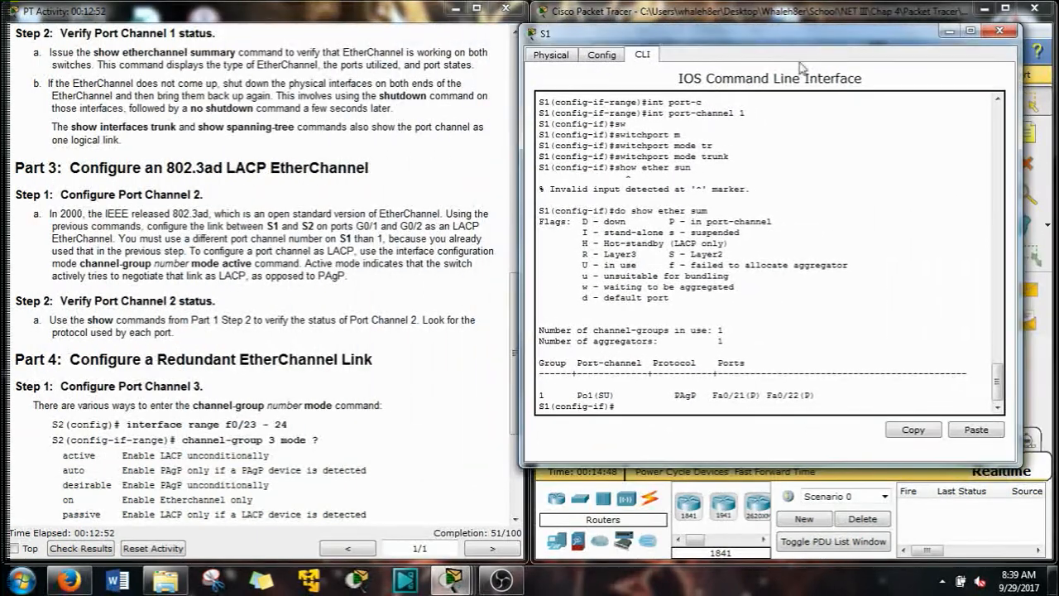
{"action": "scroll", "coordinate": [340, 349], "scroll_direction": "down", "scroll_amount": 3}
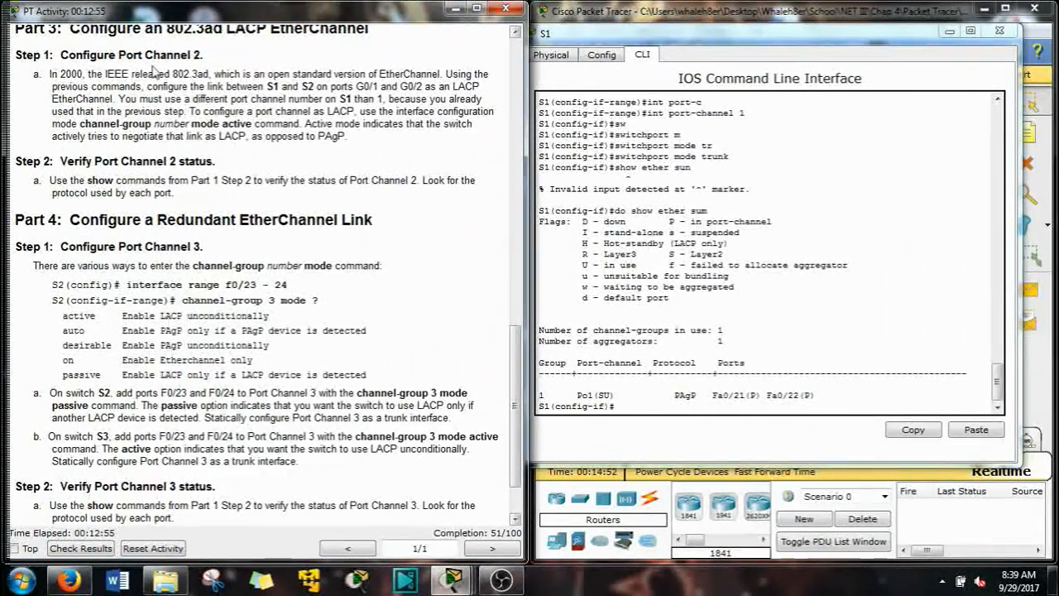
{"action": "left_click_drag", "start_coordinate": [861, 41], "coordinate": [897, 38]}
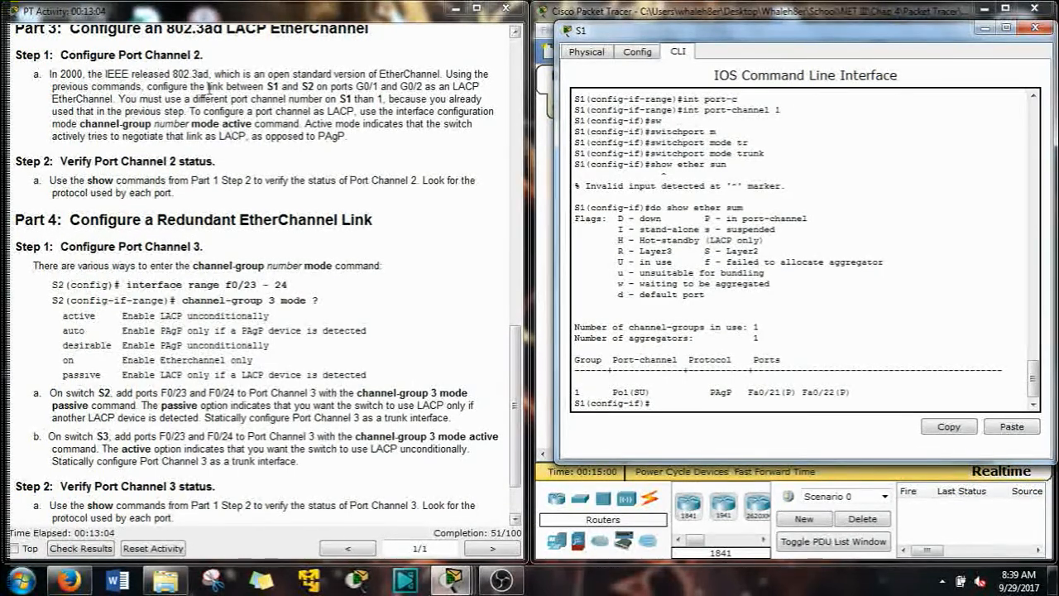
{"action": "left_click_drag", "start_coordinate": [266, 86], "coordinate": [281, 86]}
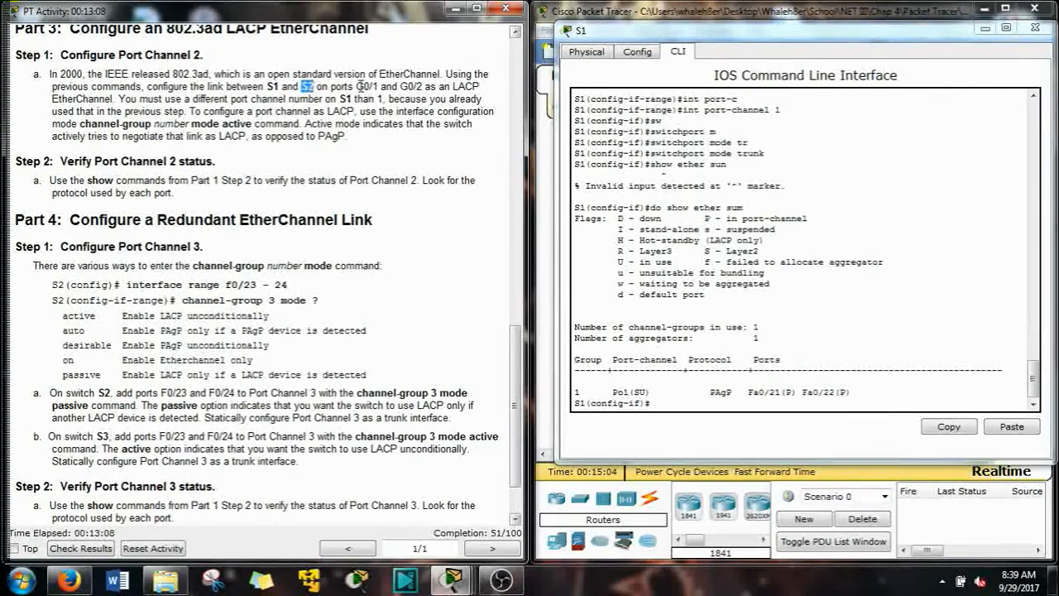
{"action": "left_click_drag", "start_coordinate": [417, 86], "coordinate": [451, 86]}
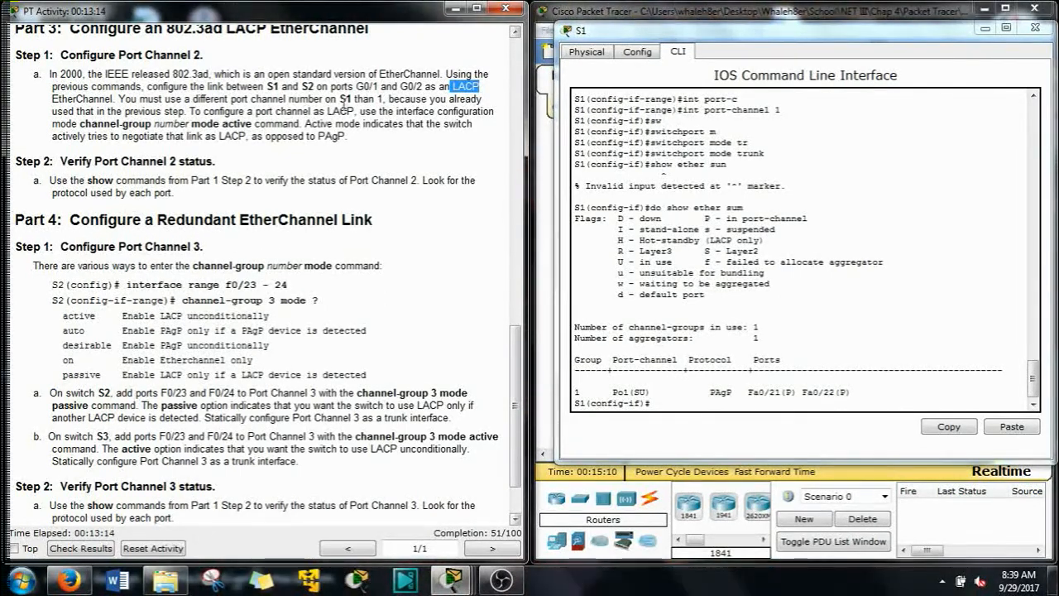
Check the Port Channel 2 link between S1 and S2 on the topology, then place S1's window back beside the instructions.
{"action": "left_click_drag", "start_coordinate": [729, 37], "coordinate": [232, 189]}
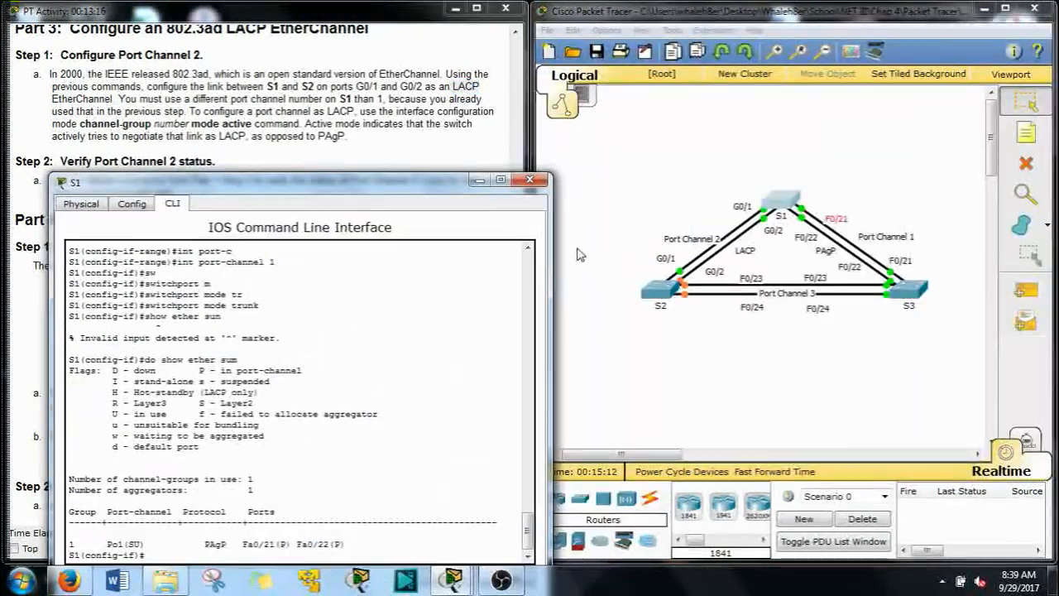
{"action": "left_click", "coordinate": [692, 240]}
{"action": "left_click_drag", "start_coordinate": [727, 241], "coordinate": [725, 244]}
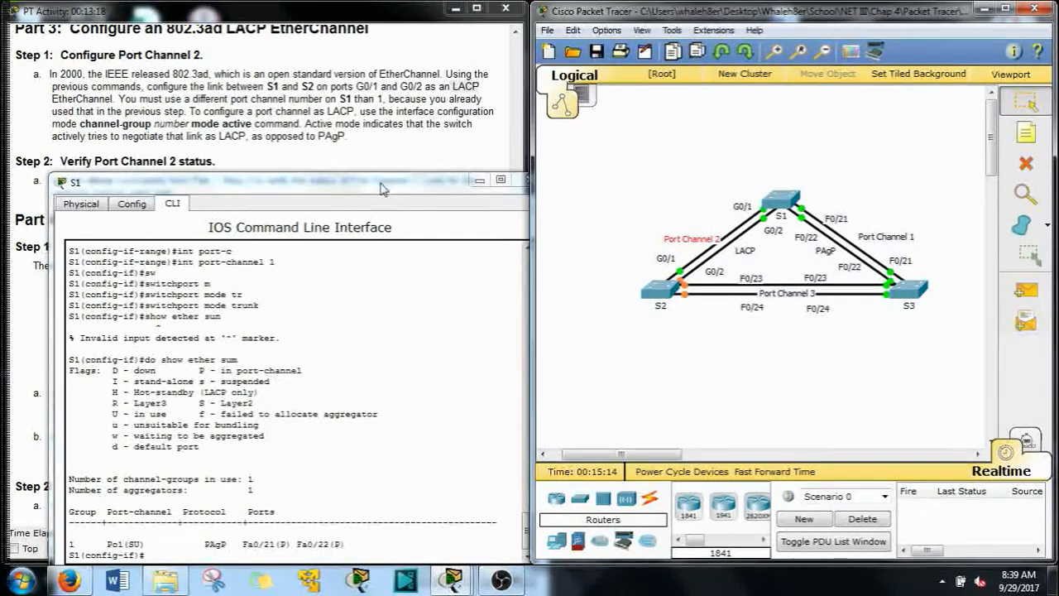
{"action": "left_click_drag", "start_coordinate": [382, 189], "coordinate": [889, 57]}
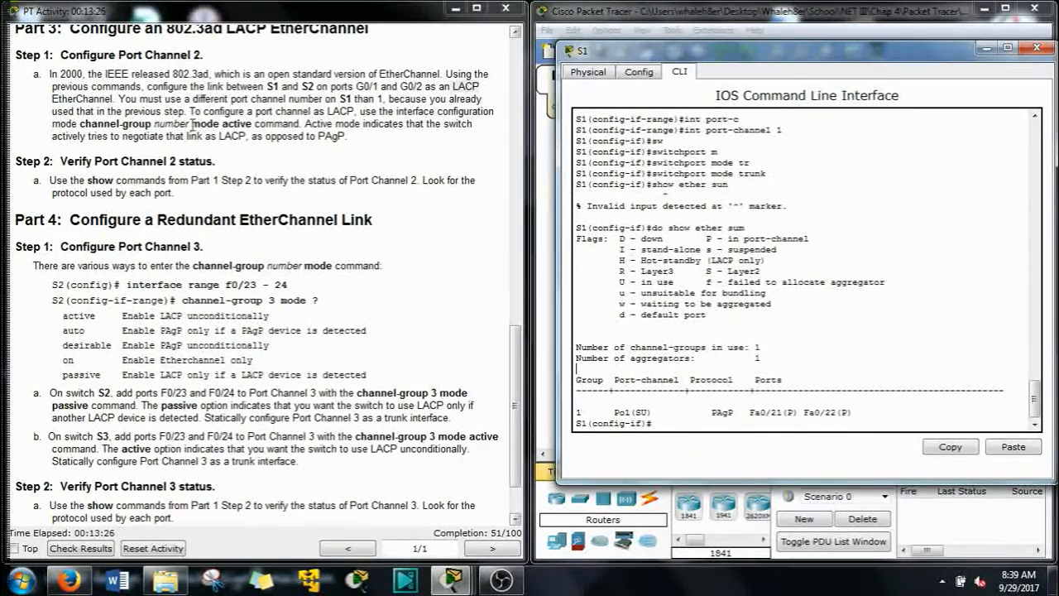
Compare the channel-group number and mode active instruction with the active option in S1's earlier channel-group mode help.
{"action": "left_click_drag", "start_coordinate": [193, 123], "coordinate": [152, 123]}
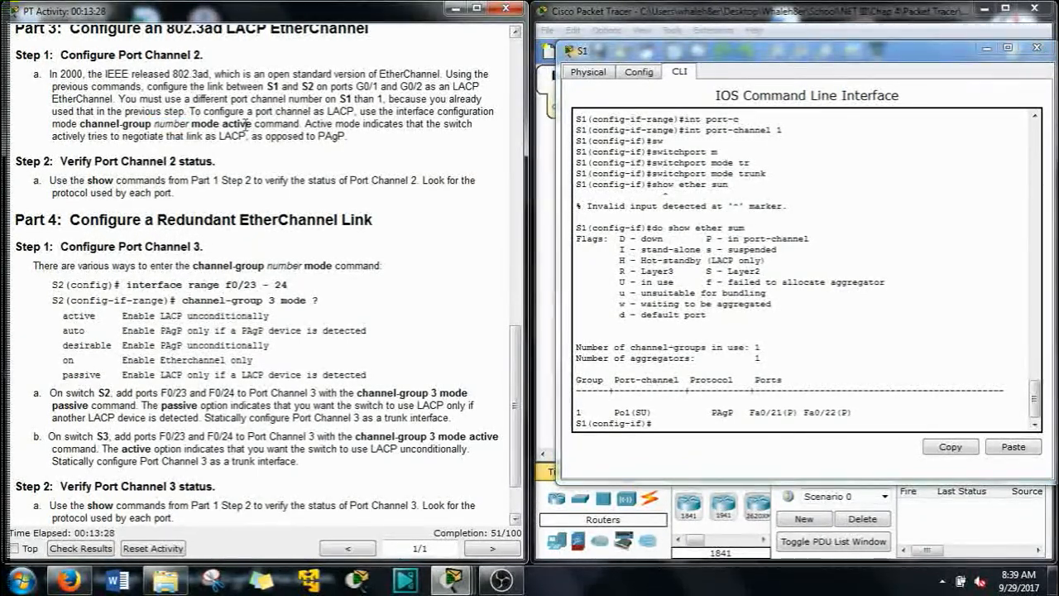
{"action": "scroll", "coordinate": [710, 285], "scroll_direction": "up", "scroll_amount": 10}
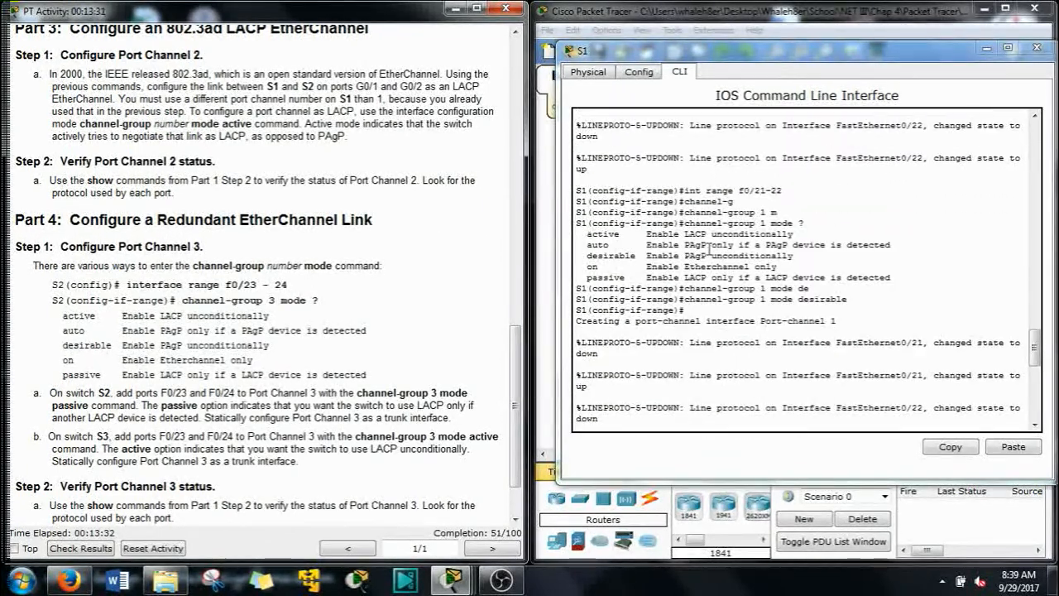
{"action": "left_click_drag", "start_coordinate": [588, 235], "coordinate": [793, 235]}
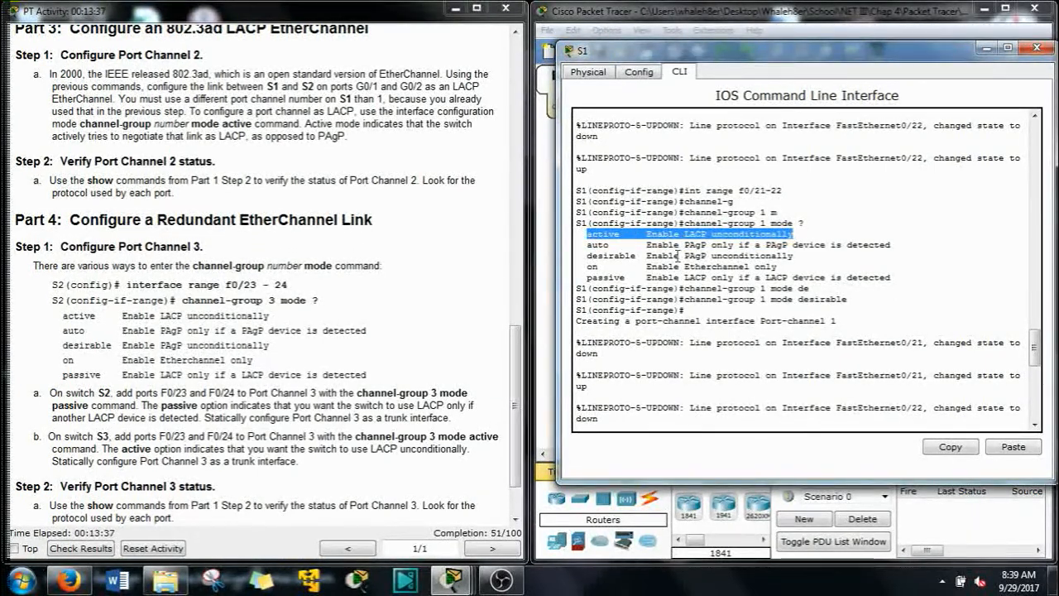
Assign S1's interface range g0/1-2 to EtherChannel group 2 with channel-group 2 mode active.
{"action": "scroll", "coordinate": [634, 249], "scroll_direction": "down", "scroll_amount": 10}
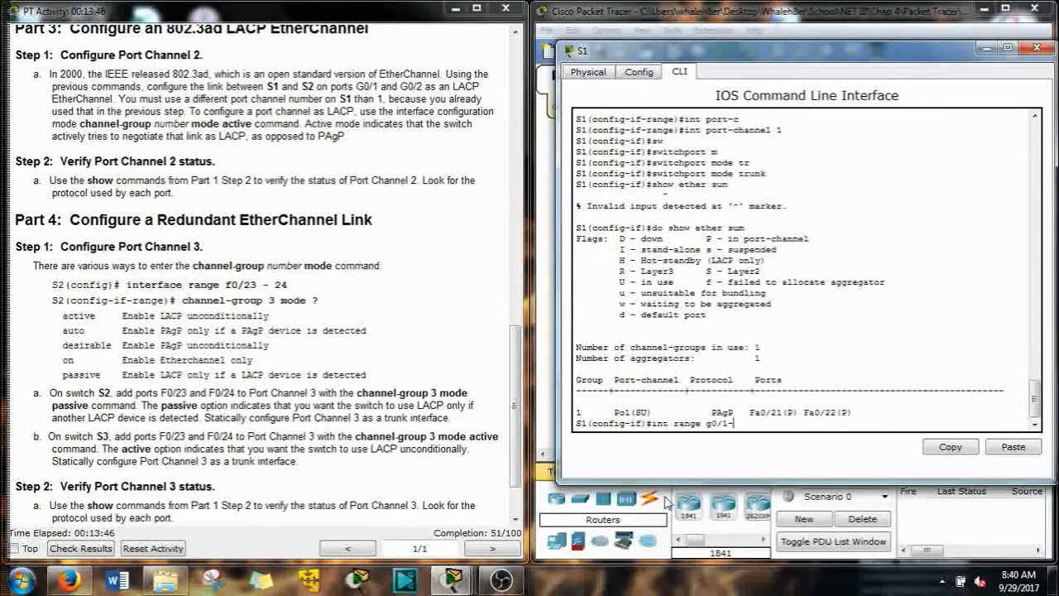
{"action": "type", "text": "2"}
{"action": "key", "text": "Return"}
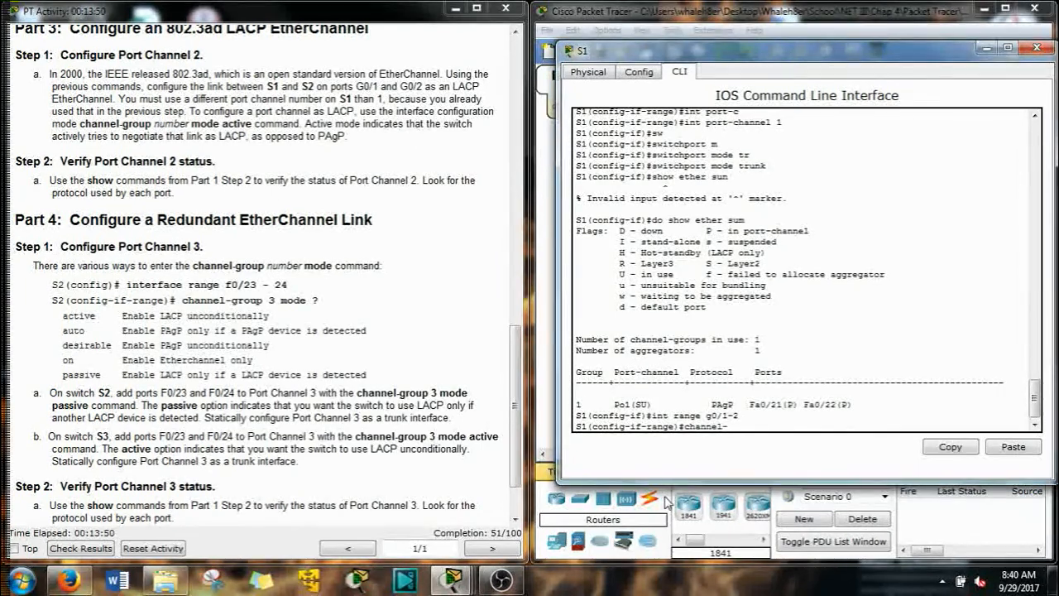
{"action": "type", "text": "g"}
{"action": "key", "text": "Tab"}
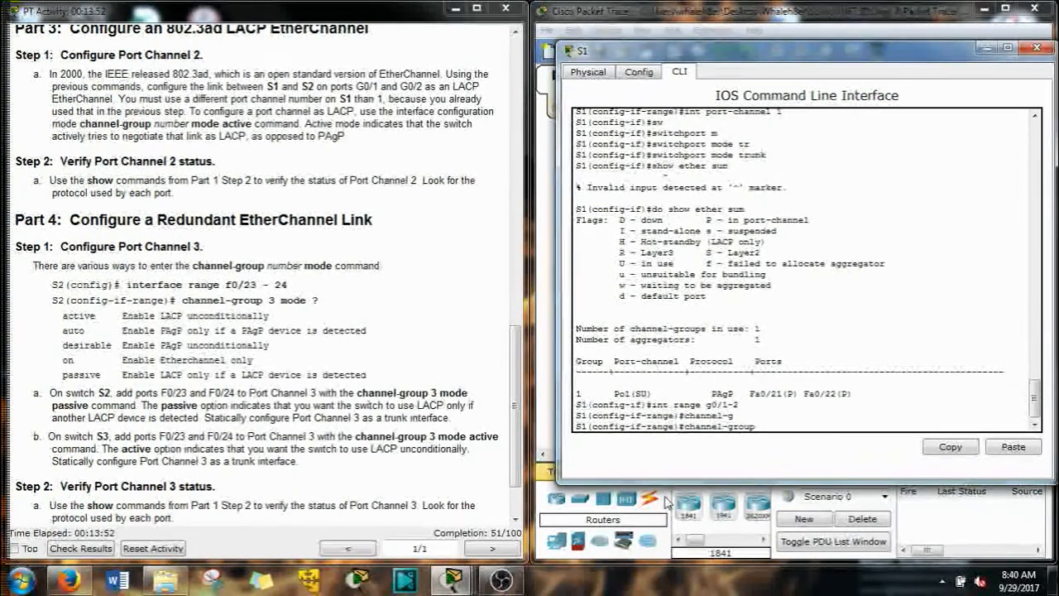
{"action": "type", "text": "2 mode"}
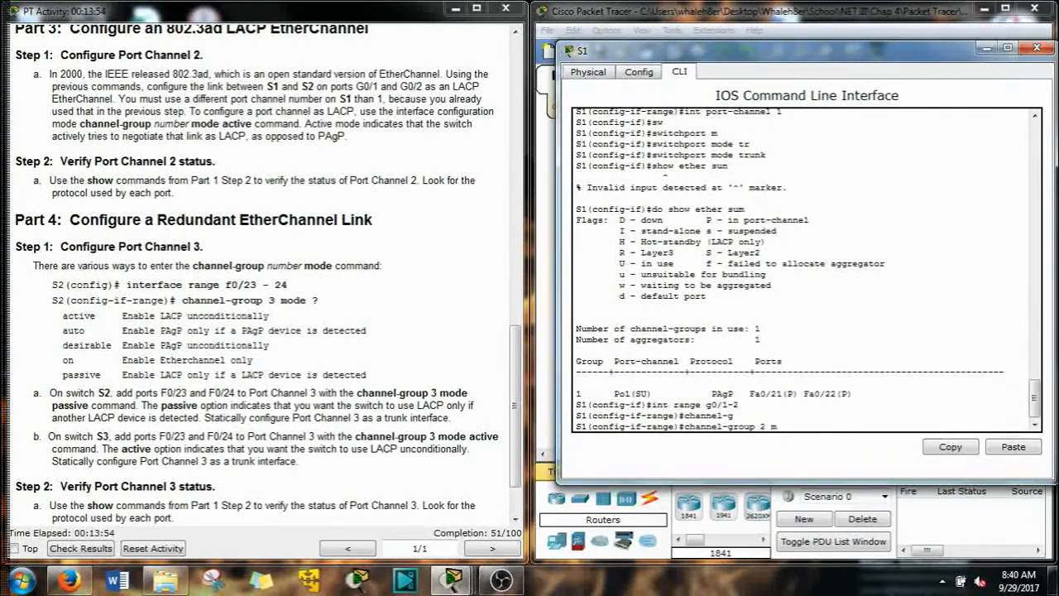
{"action": "key", "text": "Tab"}
{"action": "type", "text": "a"}
{"action": "key", "text": "Tab"}
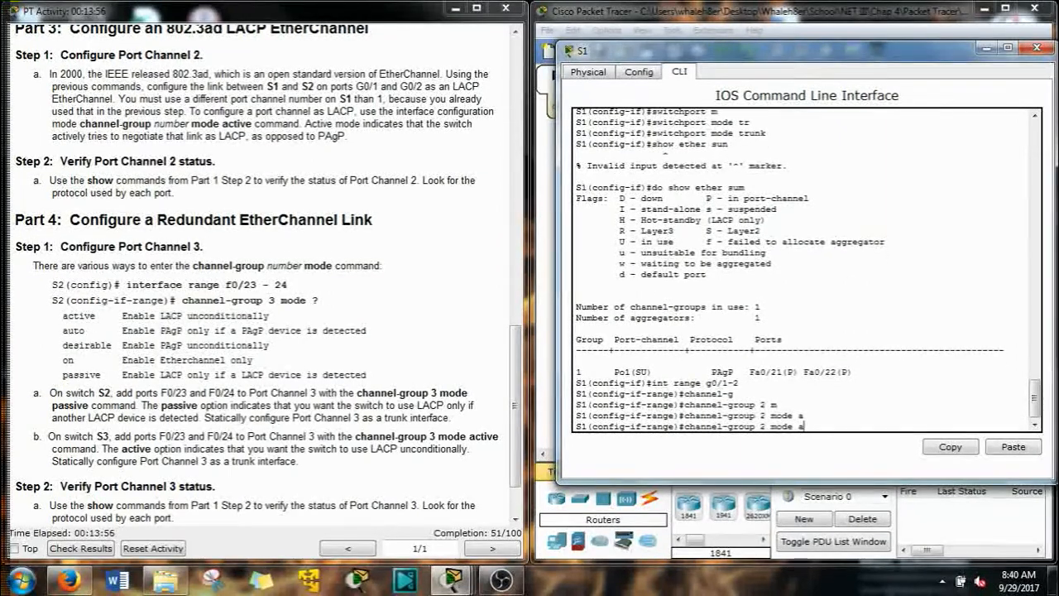
{"action": "type", "text": "c"}
{"action": "key", "text": "Tab"}
{"action": "key", "text": "Return"}
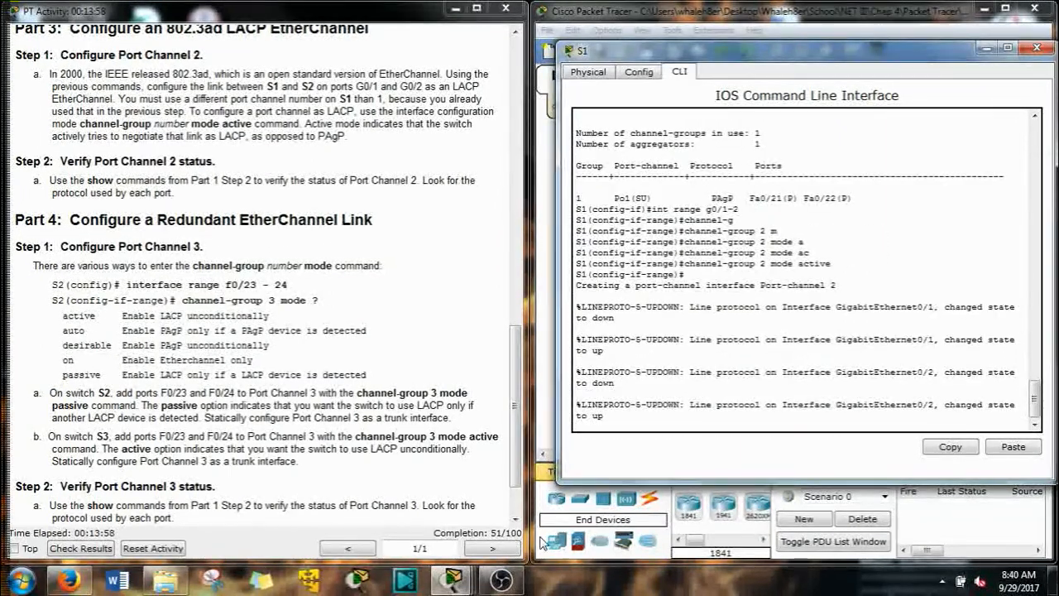
Open S2's command line beside S1's and enter configuration of interface range g0/1-2.
{"action": "left_click_drag", "start_coordinate": [795, 48], "coordinate": [337, 97]}
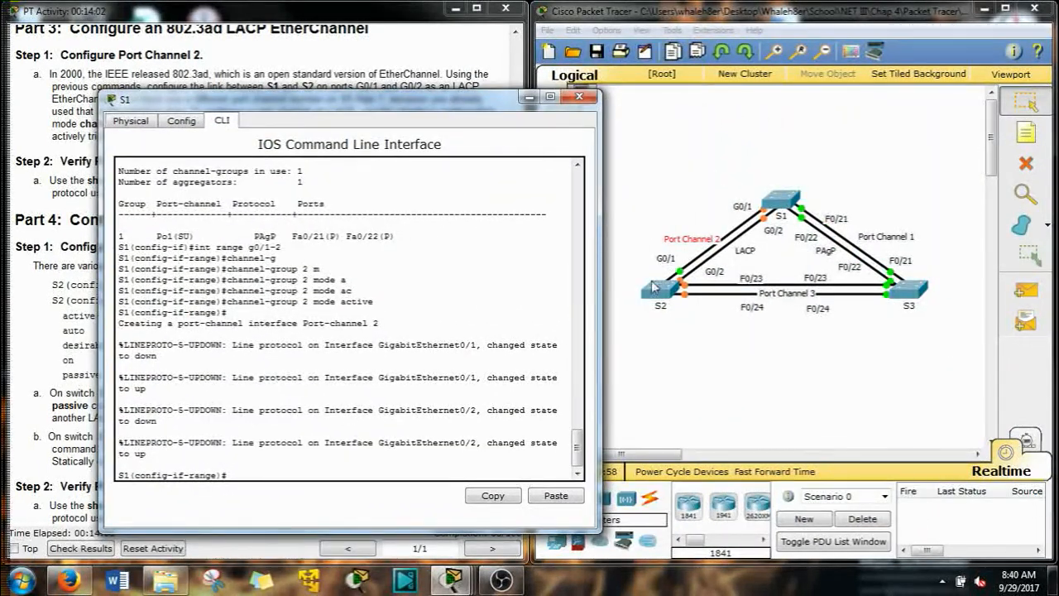
{"action": "left_click", "coordinate": [657, 288]}
{"action": "left_click_drag", "start_coordinate": [276, 51], "coordinate": [729, 45]}
{"action": "key", "text": "Return"}
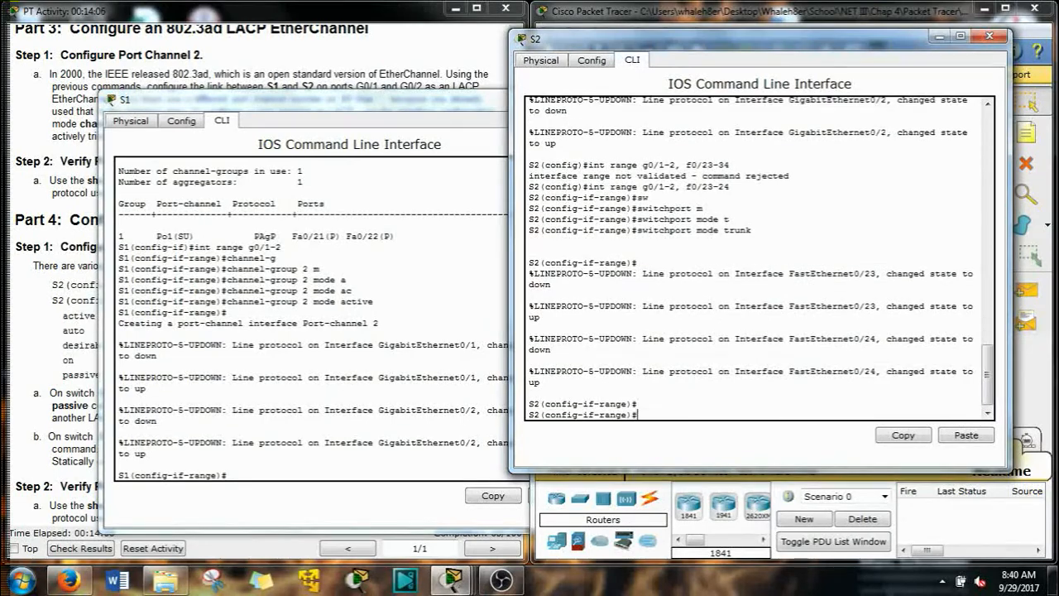
{"action": "type", "text": "int range g0/1"}
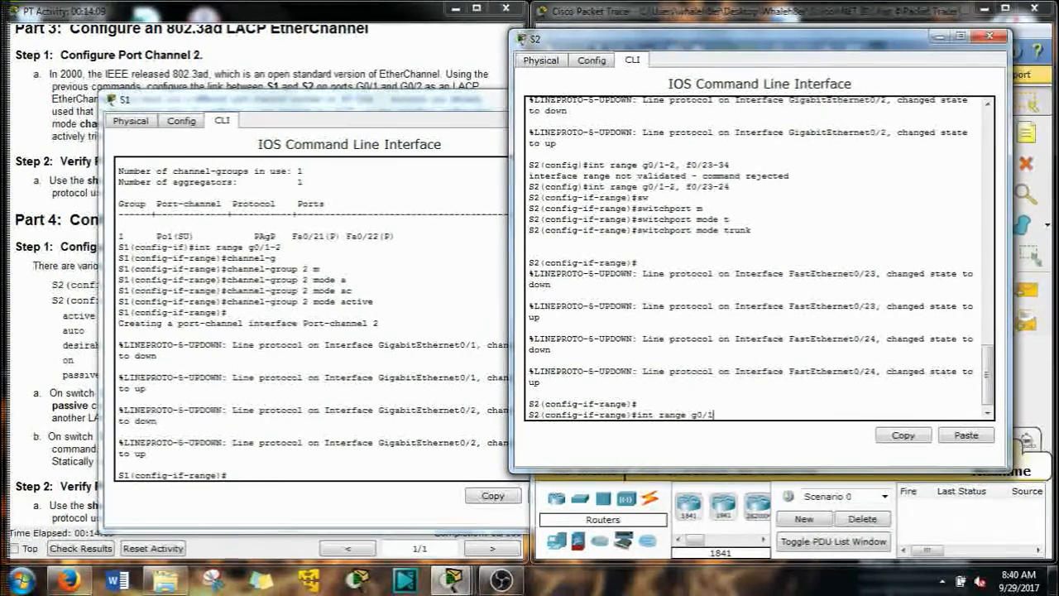
{"action": "type", "text": "-2"}
{"action": "key", "text": "Return"}
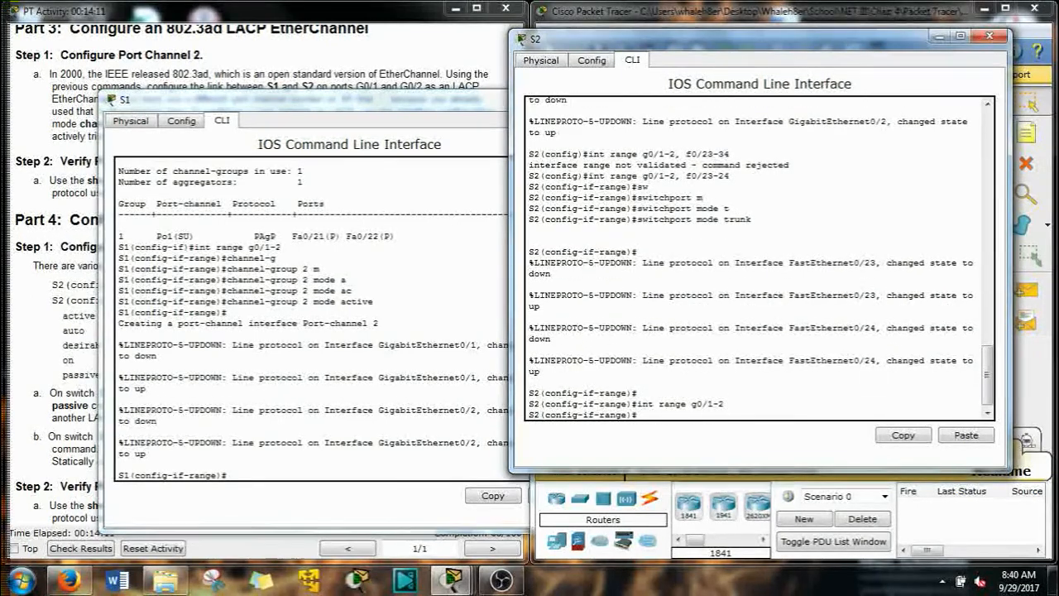
Assign S2's interface range g0/1-2 to EtherChannel group 2 with channel-group 2 mode active.
{"action": "type", "text": "chang"}
{"action": "key", "text": "BackSpace"}
{"action": "type", "text": "n"}
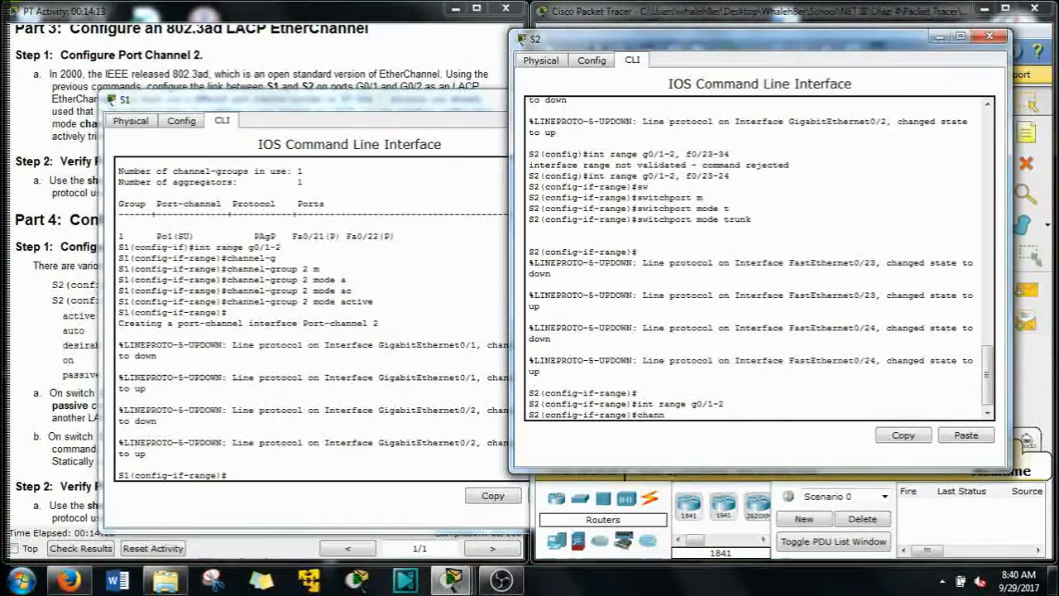
{"action": "type", "text": "el-g"}
{"action": "key", "text": "Tab"}
{"action": "type", "text": "2 m"}
{"action": "key", "text": "Tab"}
{"action": "type", "text": "a"}
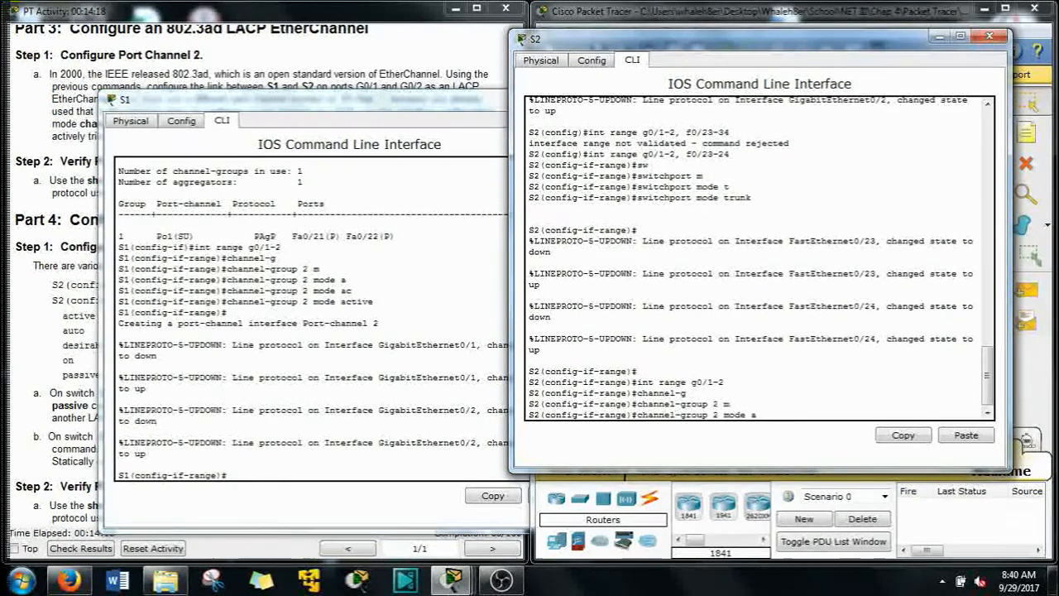
{"action": "key", "text": "Tab"}
{"action": "type", "text": "c"}
{"action": "key", "text": "Tab"}
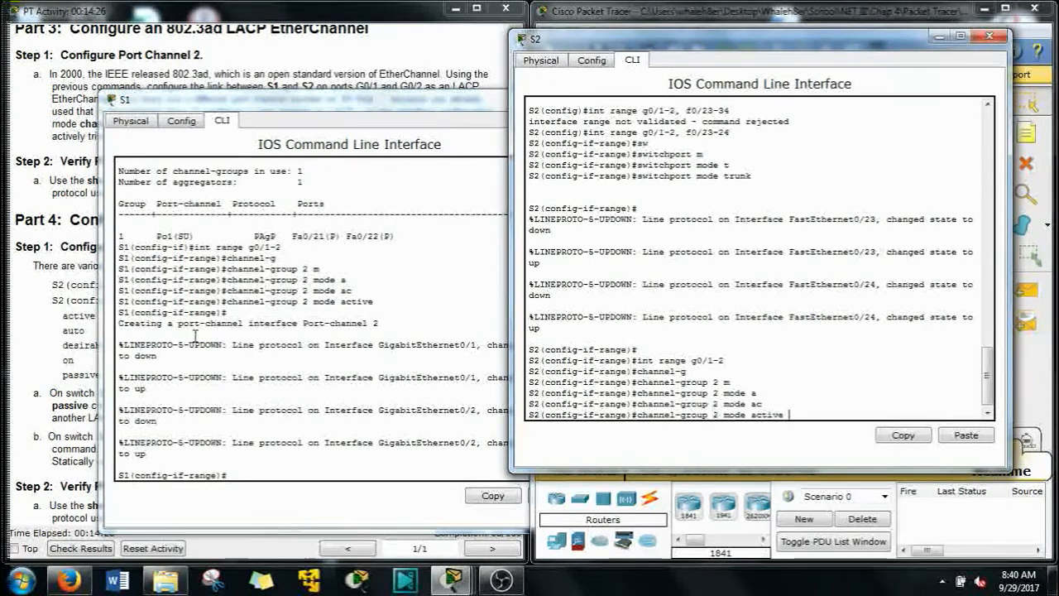
{"action": "left_click_drag", "start_coordinate": [294, 108], "coordinate": [273, 143]}
{"action": "left_click", "coordinate": [796, 413]}
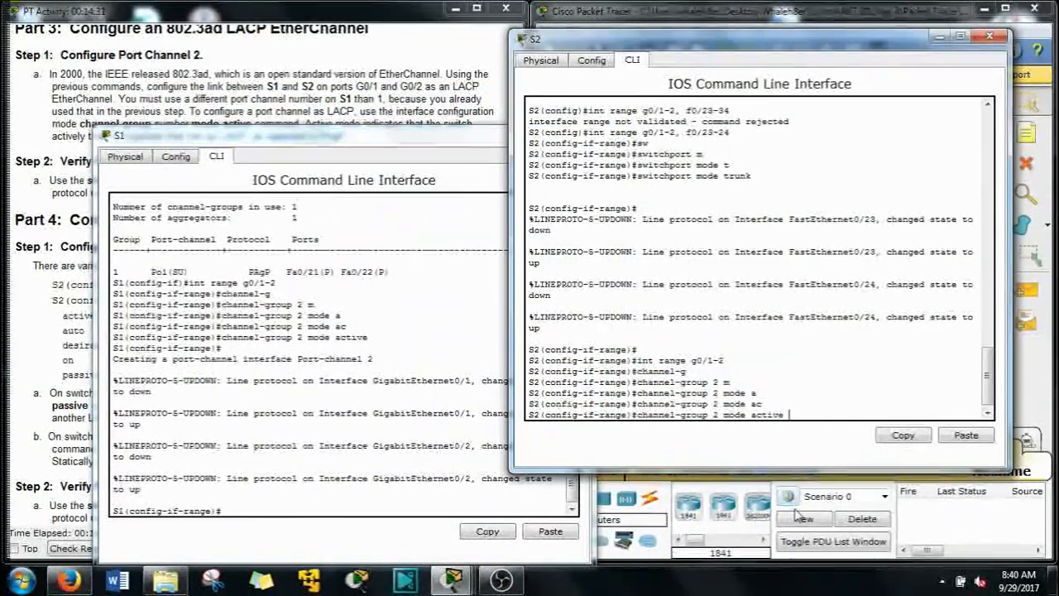
{"action": "key", "text": "Return"}
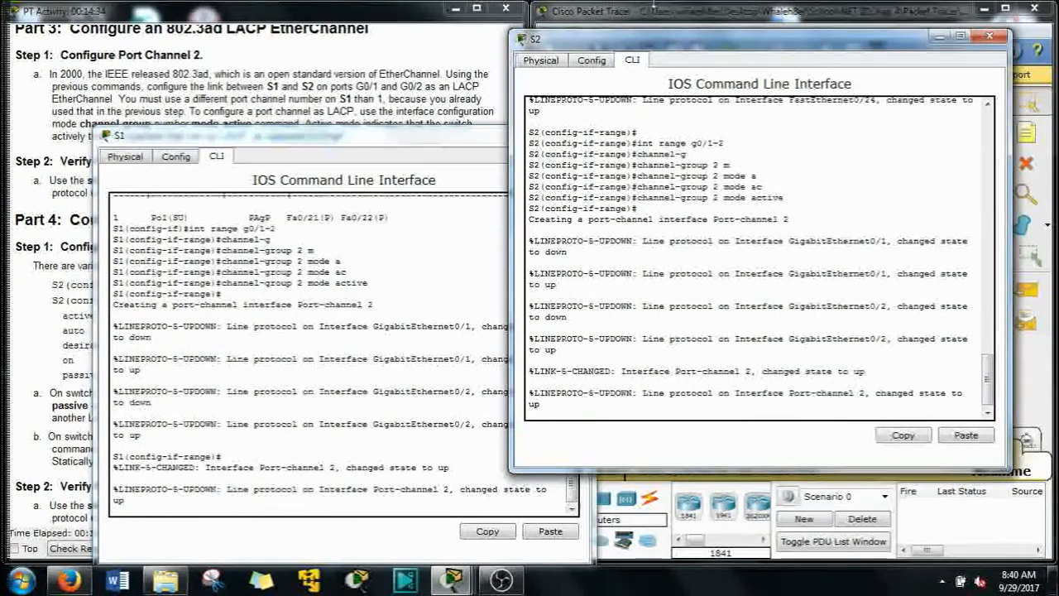
Move S2's window off the topology and fast-forward the simulation three times to let the Port Channel 2 link converge.
{"action": "left_click_drag", "start_coordinate": [827, 43], "coordinate": [382, 72]}
{"action": "mouse_move", "coordinate": [663, 182]}
{"action": "left_mouse_down"}
{"action": "mouse_move", "coordinate": [726, 237]}
{"action": "mouse_move", "coordinate": [709, 237]}
{"action": "left_mouse_up"}
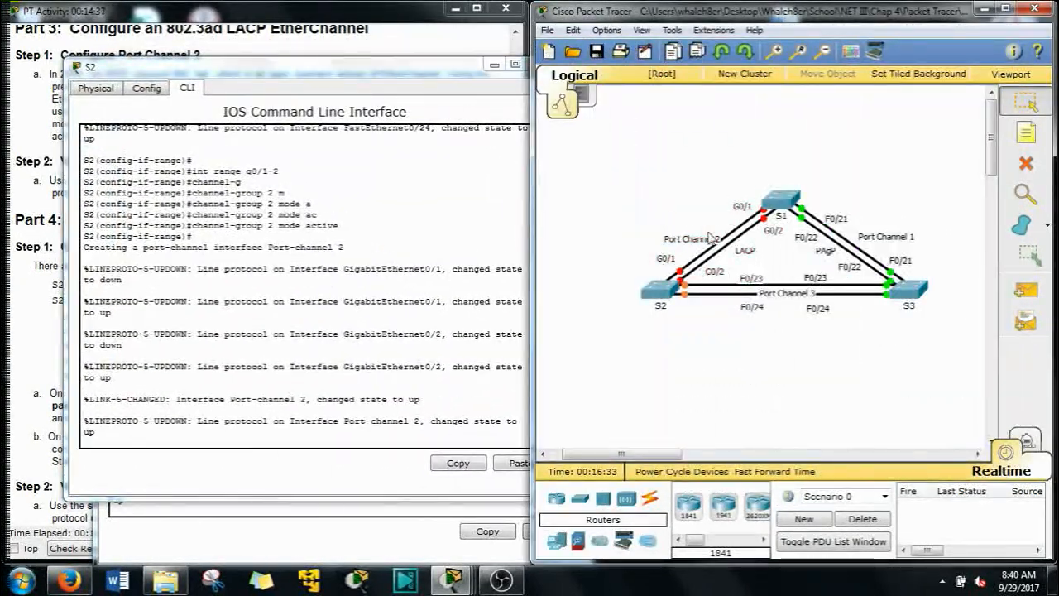
{"action": "left_click", "coordinate": [775, 473]}
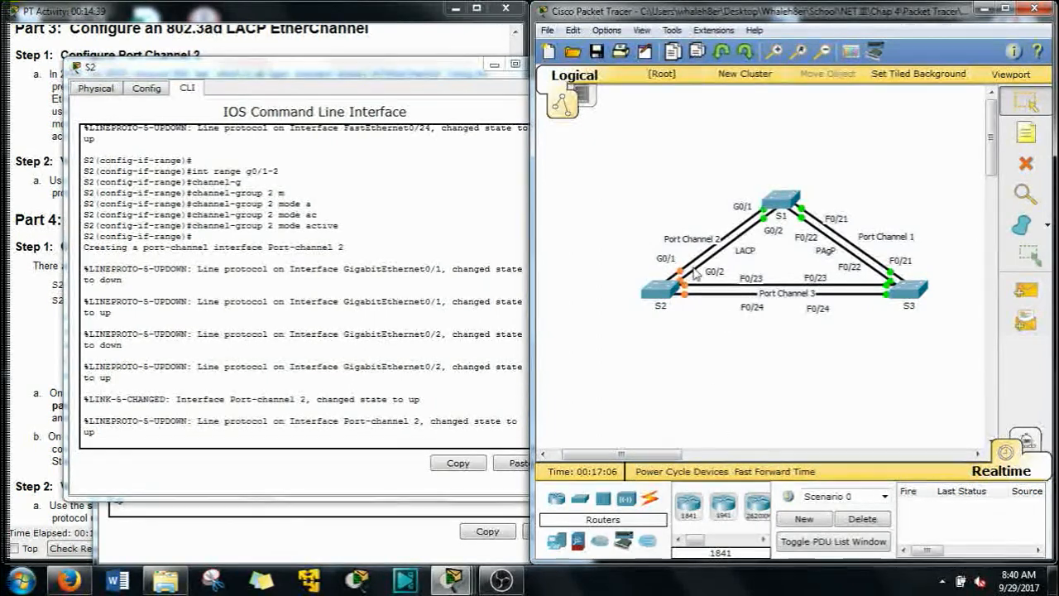
{"action": "left_click", "coordinate": [777, 474]}
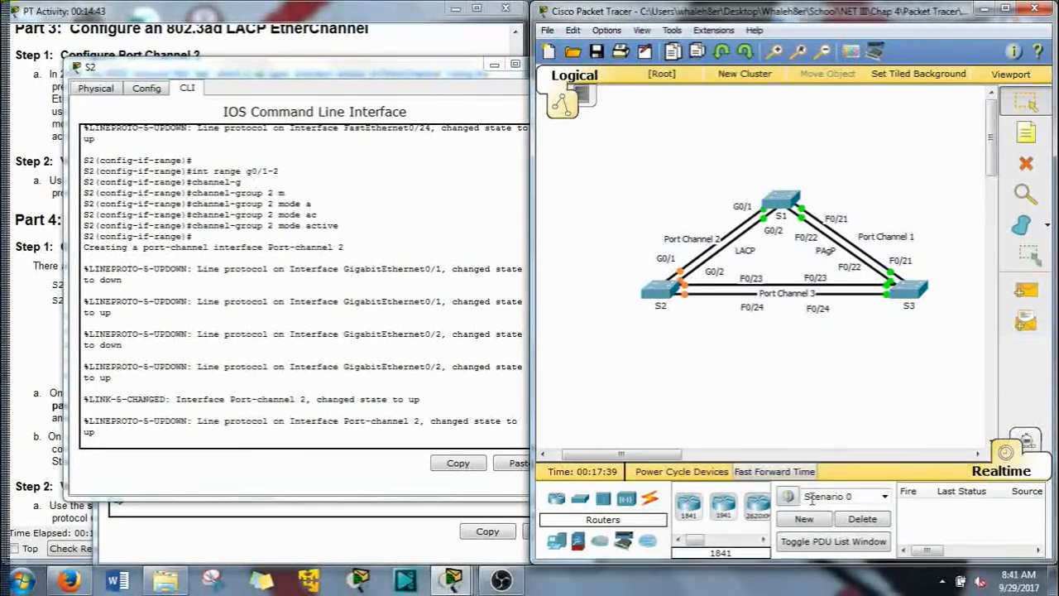
{"action": "left_click", "coordinate": [775, 471]}
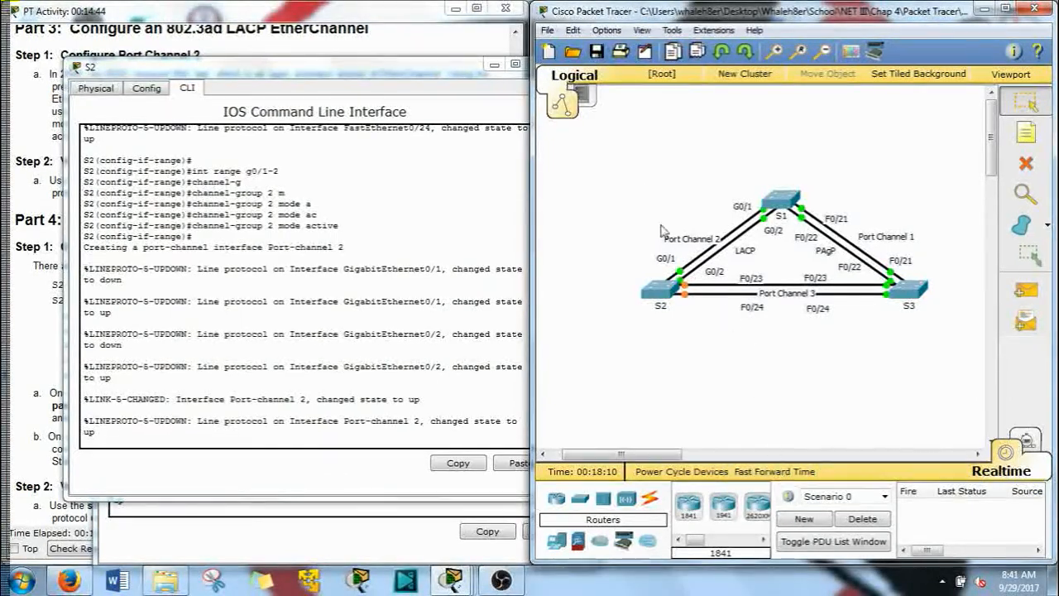
{"action": "left_click_drag", "start_coordinate": [642, 182], "coordinate": [666, 190]}
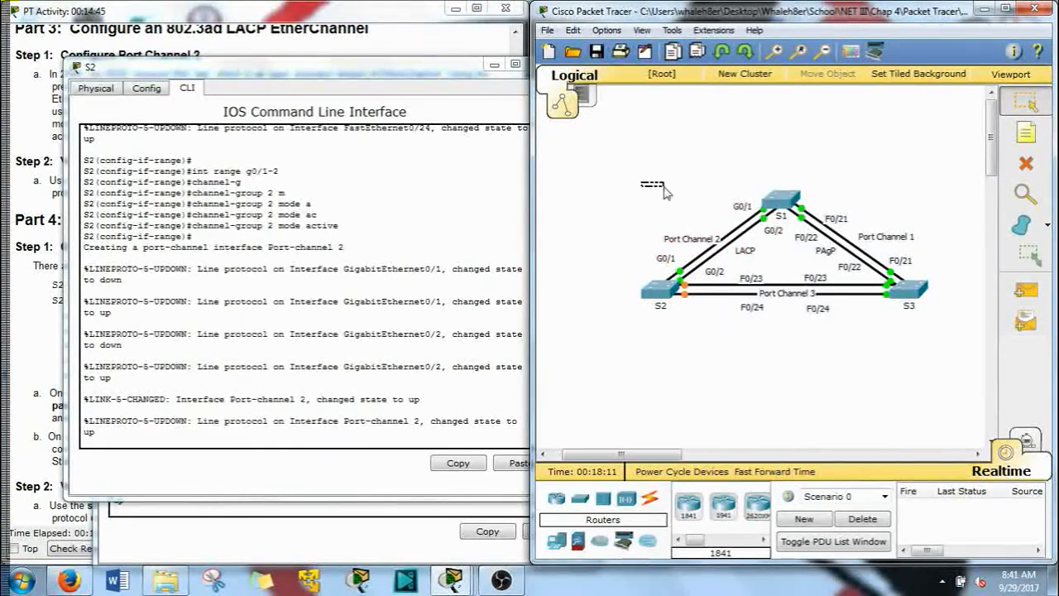
Move the S2 and S1 windows off the instructions and read the Port Channel 2 verification and Part 4 steps.
{"action": "left_click_drag", "start_coordinate": [401, 81], "coordinate": [845, 98]}
{"action": "left_click_drag", "start_coordinate": [429, 147], "coordinate": [851, 142]}
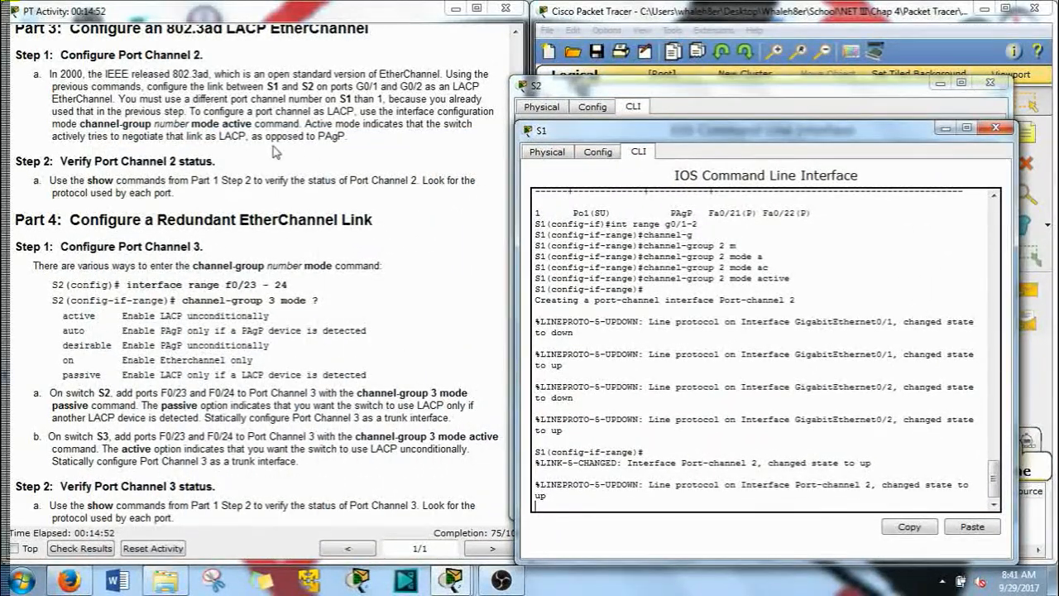
{"action": "left_click", "coordinate": [442, 150]}
{"action": "scroll", "coordinate": [263, 171], "scroll_direction": "down", "scroll_amount": 1}
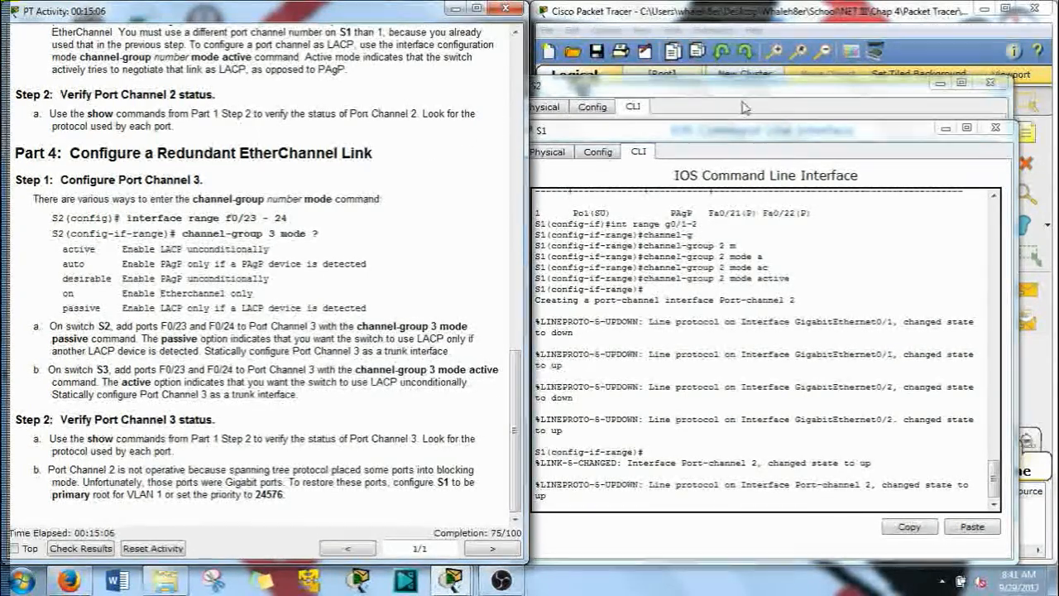
Close S1's window and enter configuration of interface range f0/23-24 on S2.
{"action": "left_click_drag", "start_coordinate": [743, 132], "coordinate": [637, 74]}
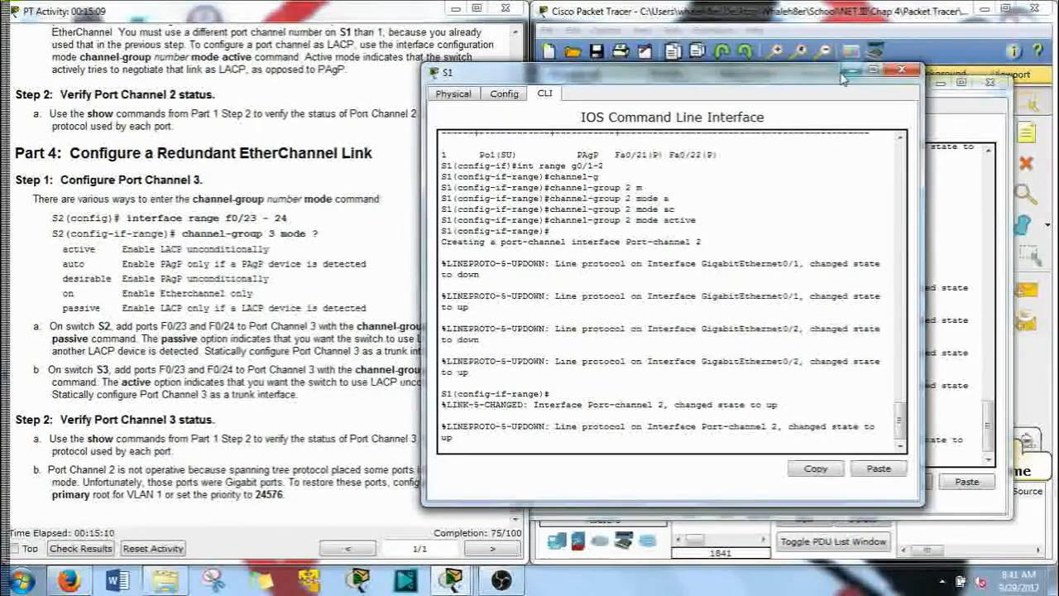
{"action": "left_click", "coordinate": [902, 70]}
{"action": "left_click_drag", "start_coordinate": [891, 80], "coordinate": [461, 49]}
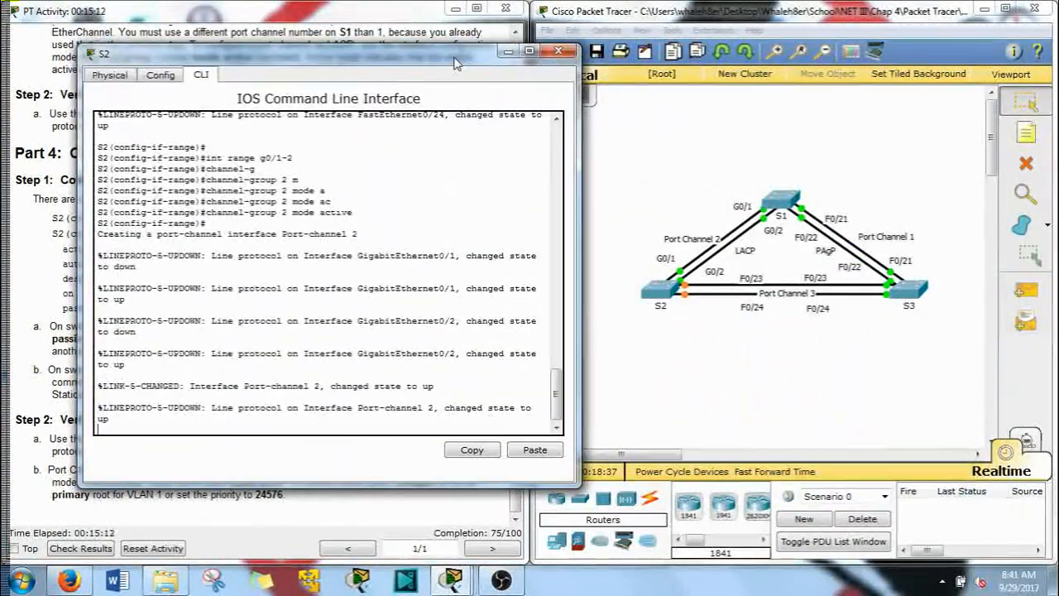
{"action": "left_click", "coordinate": [334, 431]}
{"action": "key", "text": "Return"}
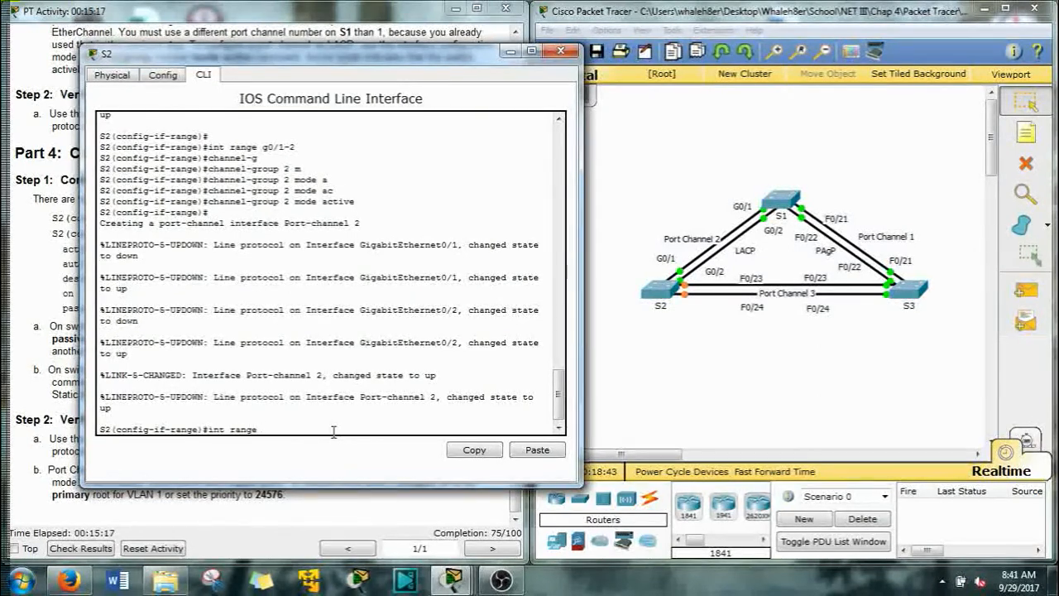
{"action": "type", "text": "f0/23-24"}
{"action": "key", "text": "Return"}
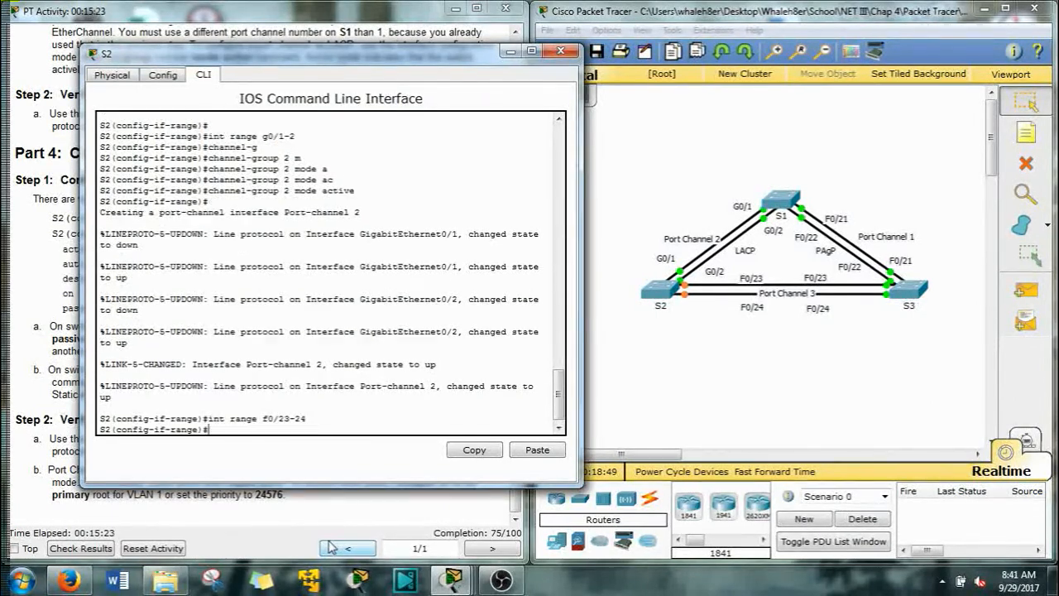
Assign S2's interface range f0/23-24 to EtherChannel group 3 with channel-group 3 mode passive.
{"action": "type", "text": "chann"}
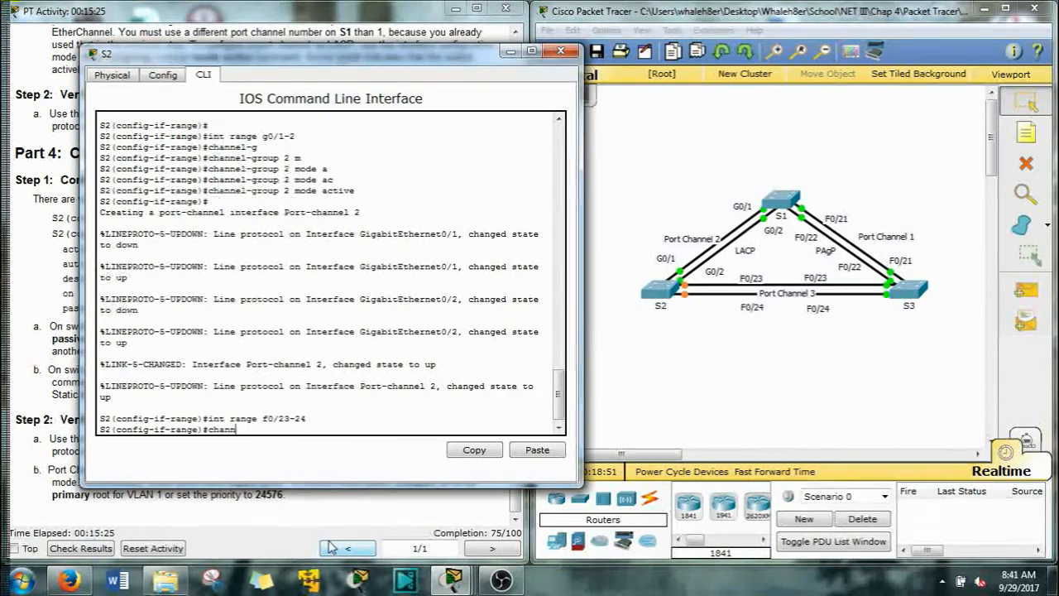
{"action": "key", "text": "Tab"}
{"action": "type", "text": "el-g"}
{"action": "key", "text": "Tab"}
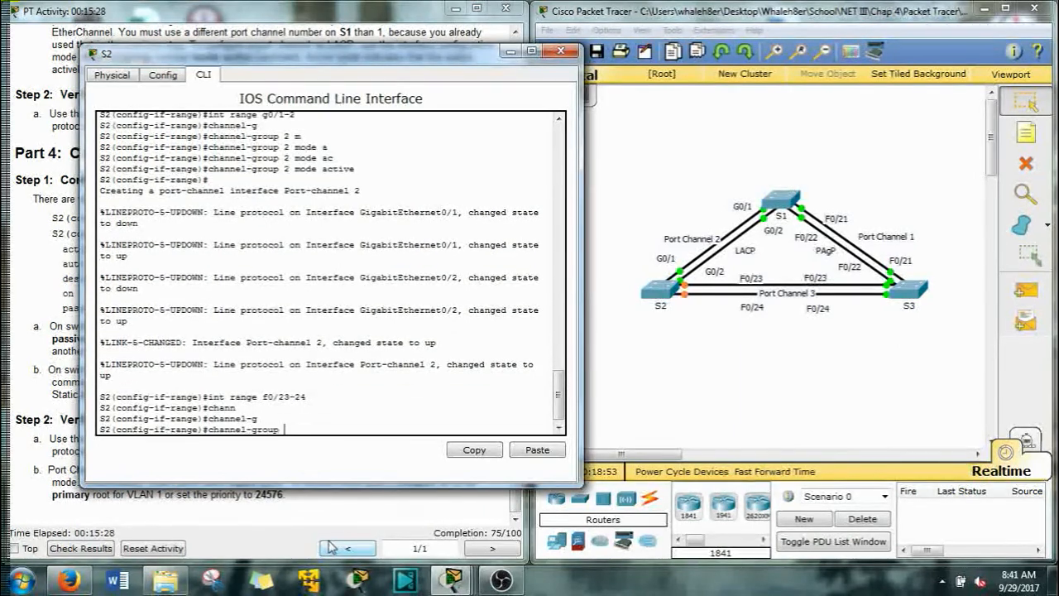
{"action": "type", "text": "3 m"}
{"action": "key", "text": "Tab"}
{"action": "left_click_drag", "start_coordinate": [258, 60], "coordinate": [685, 45]}
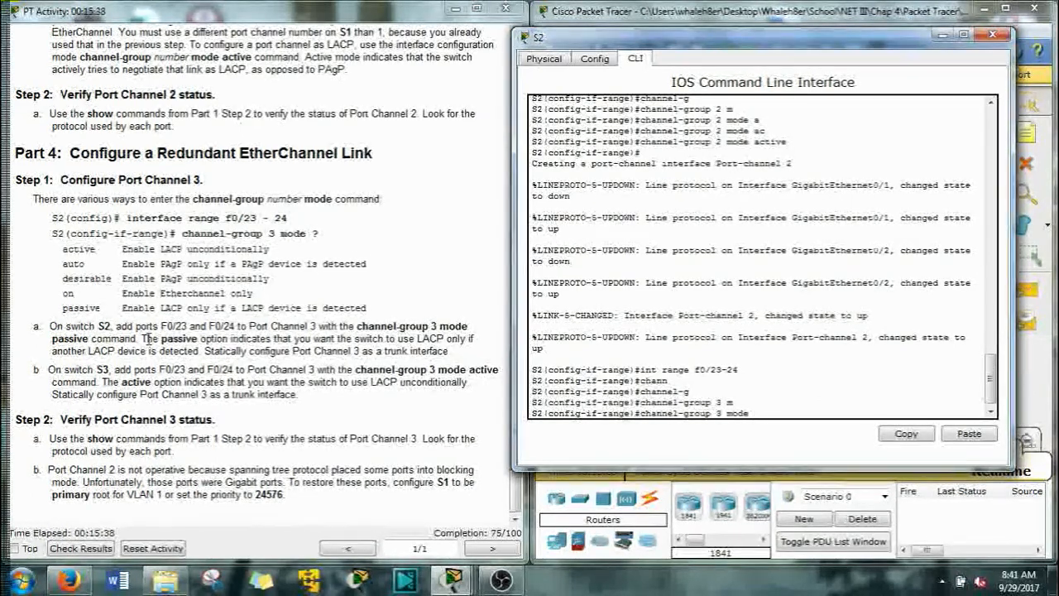
{"action": "type", "text": "pas"}
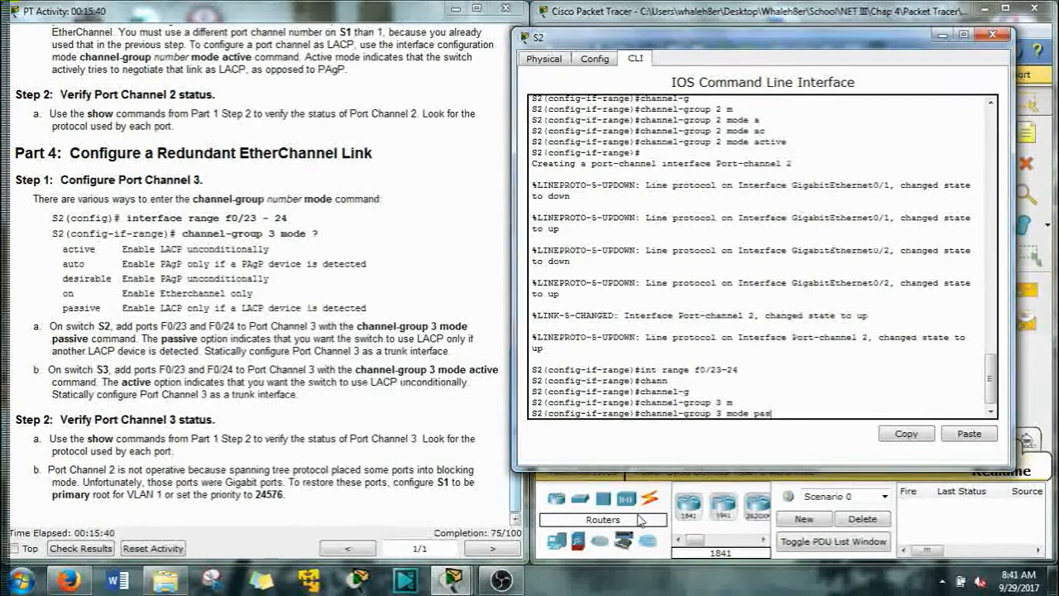
{"action": "key", "text": "Tab"}
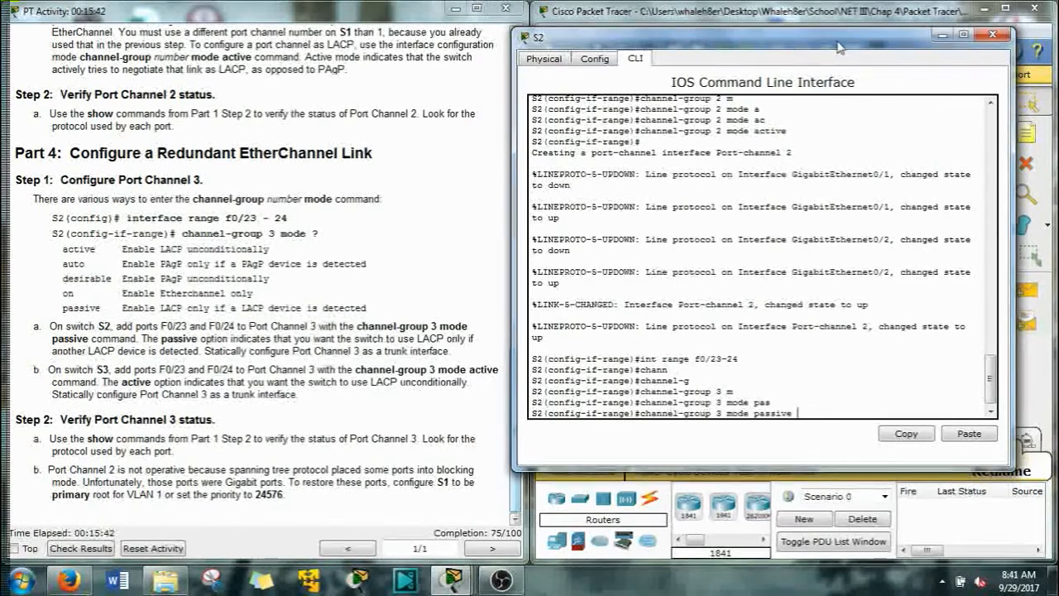
{"action": "left_click_drag", "start_coordinate": [845, 47], "coordinate": [391, 56]}
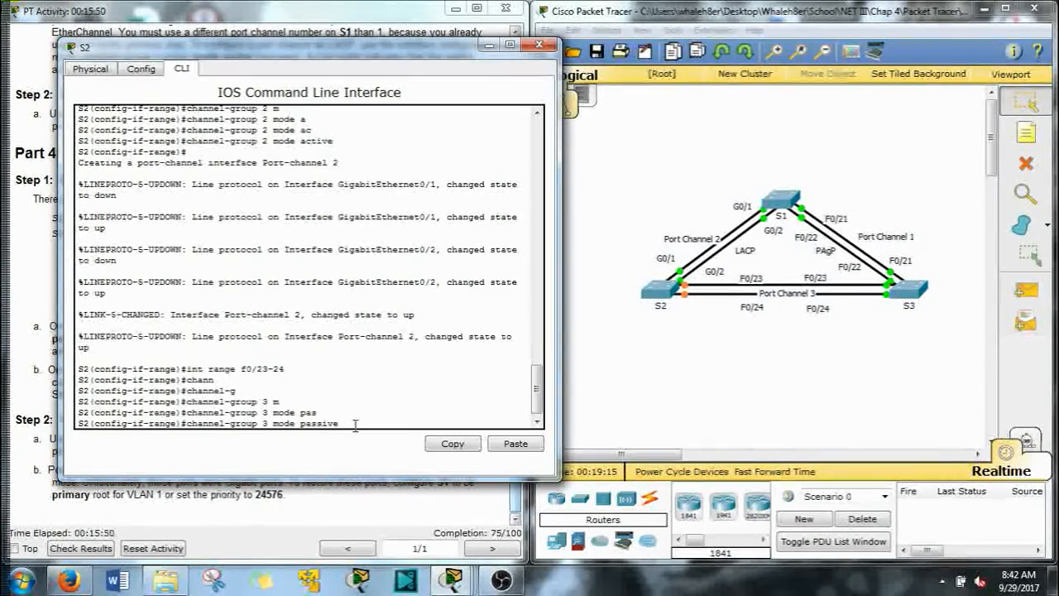
{"action": "key", "text": "Return"}
{"action": "key", "text": "Return"}
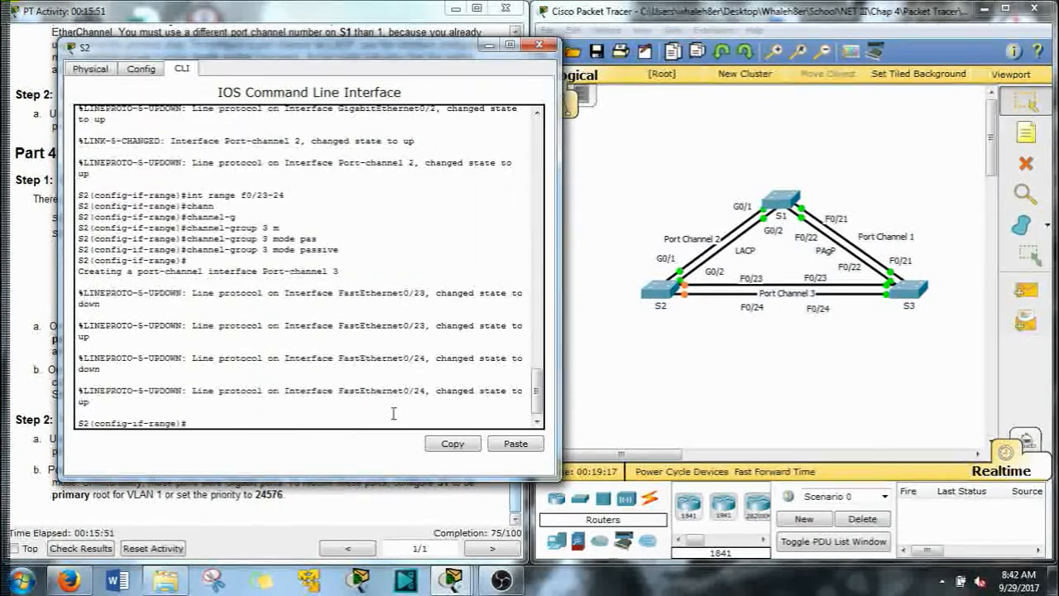
Open S3's command line and enter configuration of interface range f0/23-24.
{"action": "left_click", "coordinate": [905, 298]}
{"action": "left_click_drag", "start_coordinate": [364, 47], "coordinate": [430, 48]}
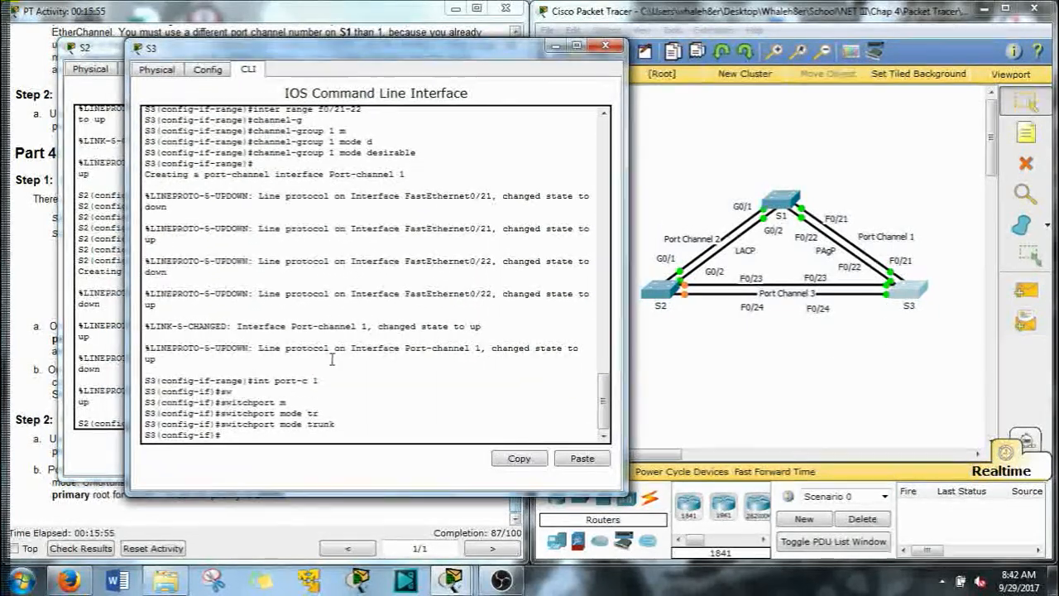
{"action": "key", "text": "Return"}
{"action": "type", "text": "int rnage"}
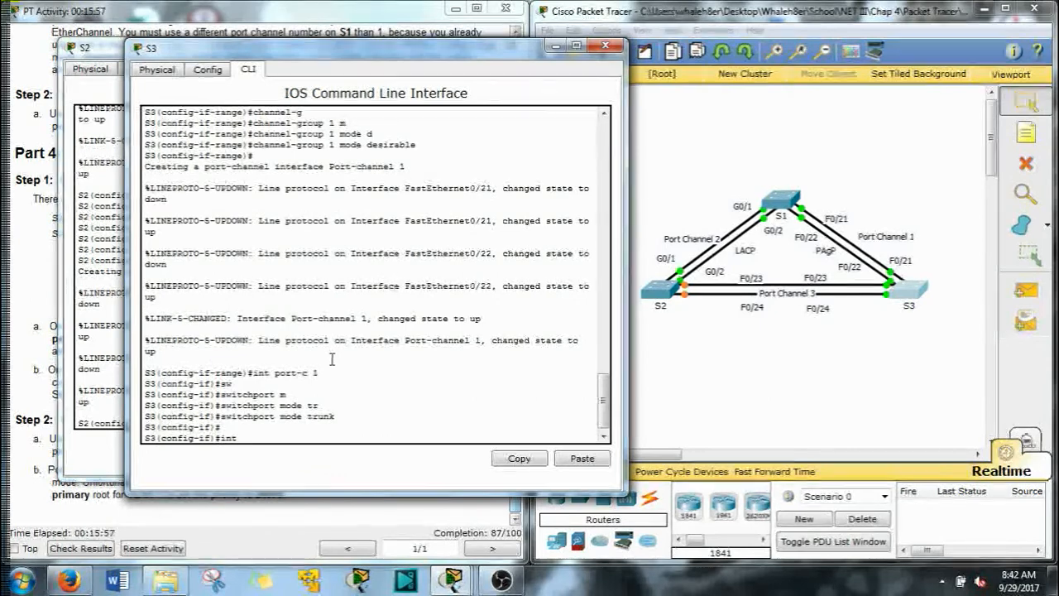
{"action": "key", "text": "BackSpace"}
{"action": "key", "text": "BackSpace"}
{"action": "type", "text": "an"}
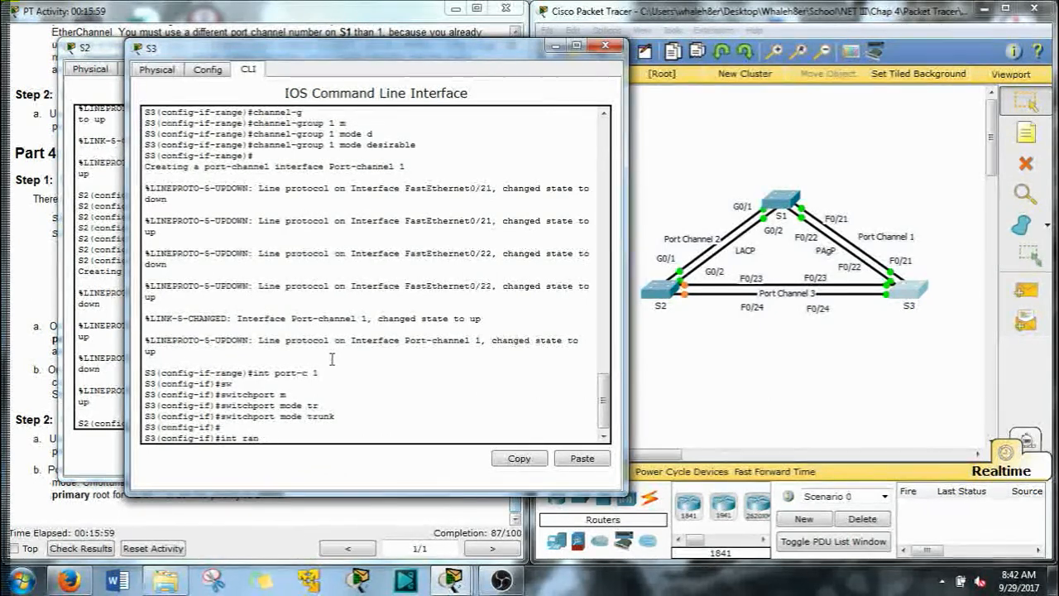
{"action": "type", "text": "ge f0/22"}
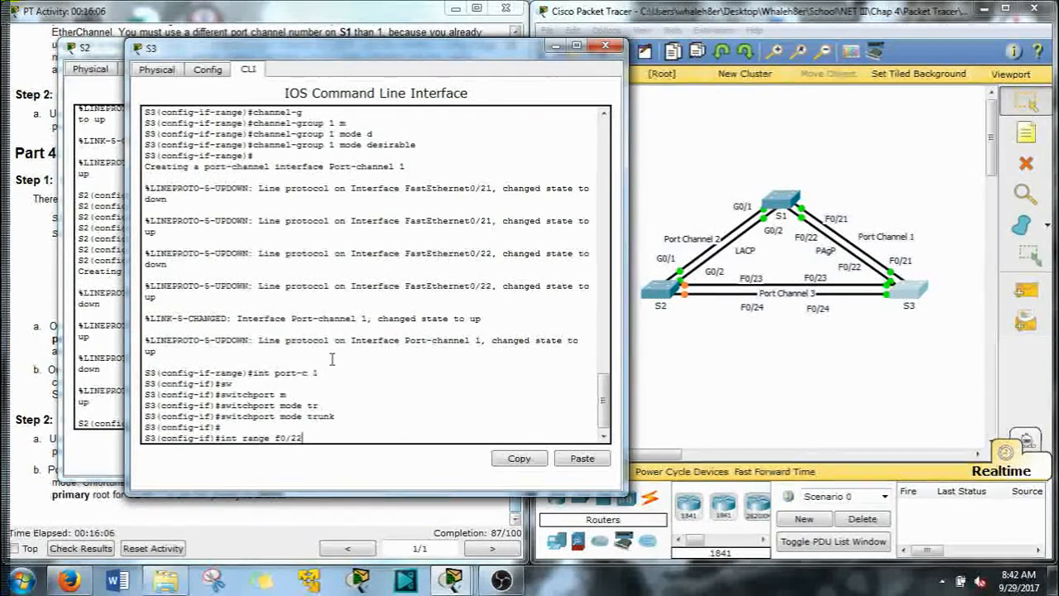
{"action": "key", "text": "BackSpace"}
{"action": "type", "text": "3-24"}
{"action": "key", "text": "Return"}
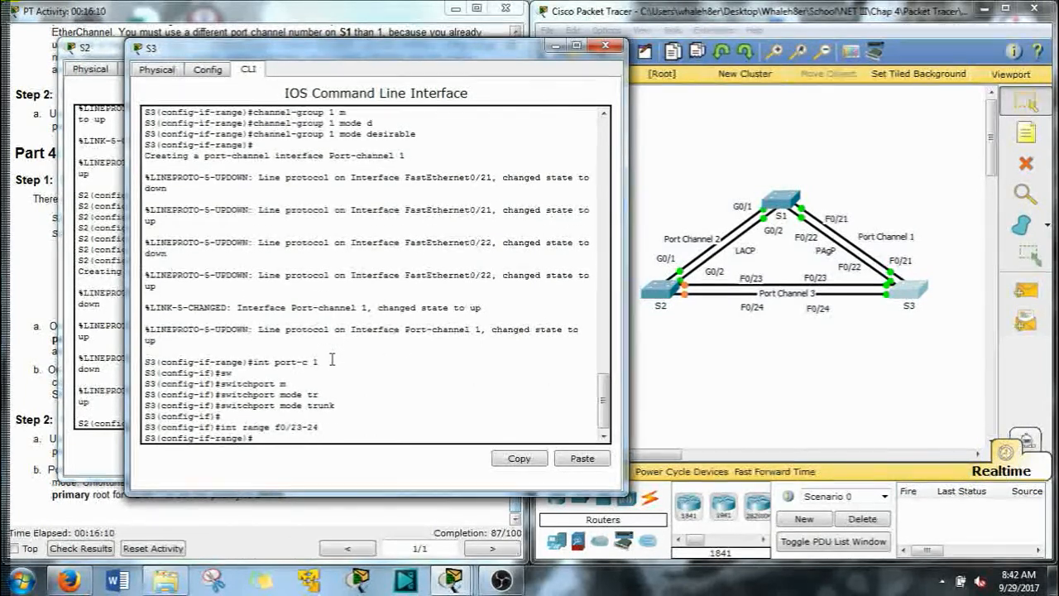
Assign S3's interface range f0/23-24 to EtherChannel group 3 with channel-group 3 mode active.
{"action": "type", "text": "channel-g"}
{"action": "key", "text": "Tab"}
{"action": "type", "text": "2"}
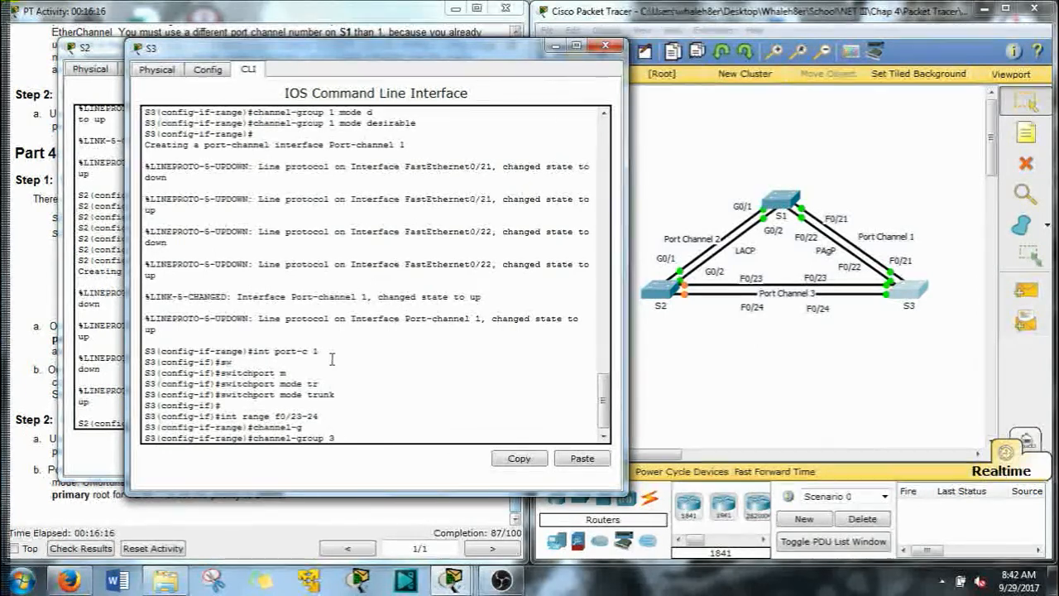
{"action": "key", "text": "Tab"}
{"action": "type", "text": "m"}
{"action": "key", "text": "Tab"}
{"action": "type", "text": "ac"}
{"action": "key", "text": "Tab"}
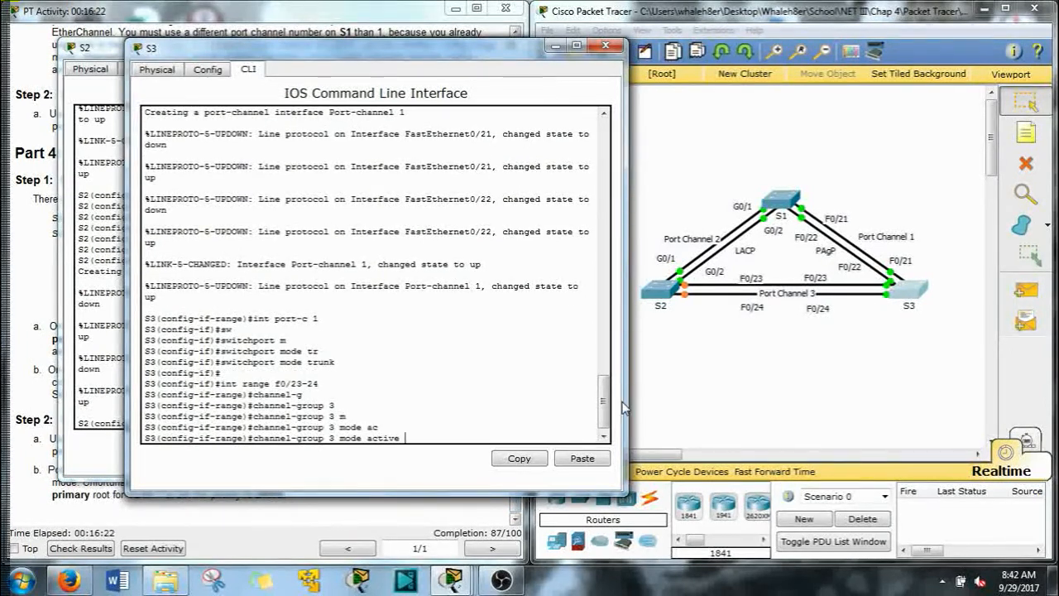
{"action": "key", "text": "Return"}
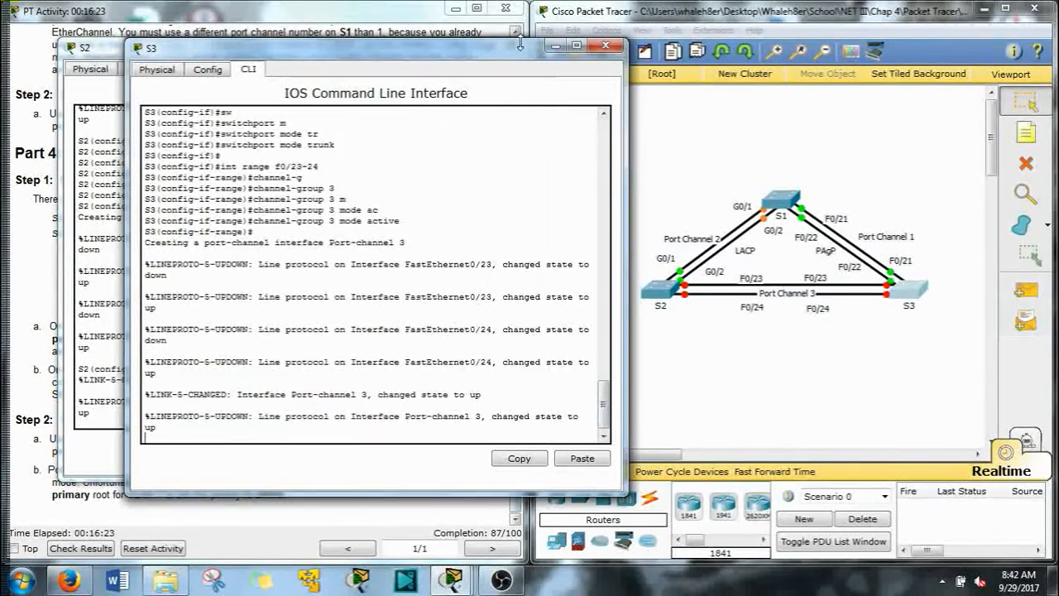
Move S3's window off the topology and fast-forward the simulation twice to let the Port Channel 3 link converge.
{"action": "left_click_drag", "start_coordinate": [512, 51], "coordinate": [406, 60]}
{"action": "left_click_drag", "start_coordinate": [893, 377], "coordinate": [695, 348]}
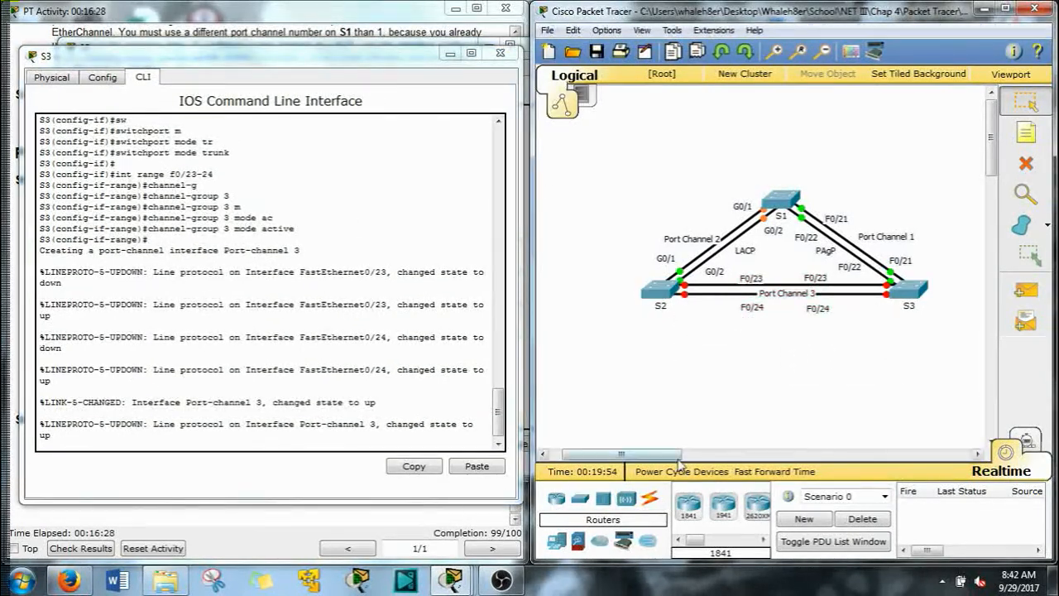
{"action": "left_click", "coordinate": [767, 474]}
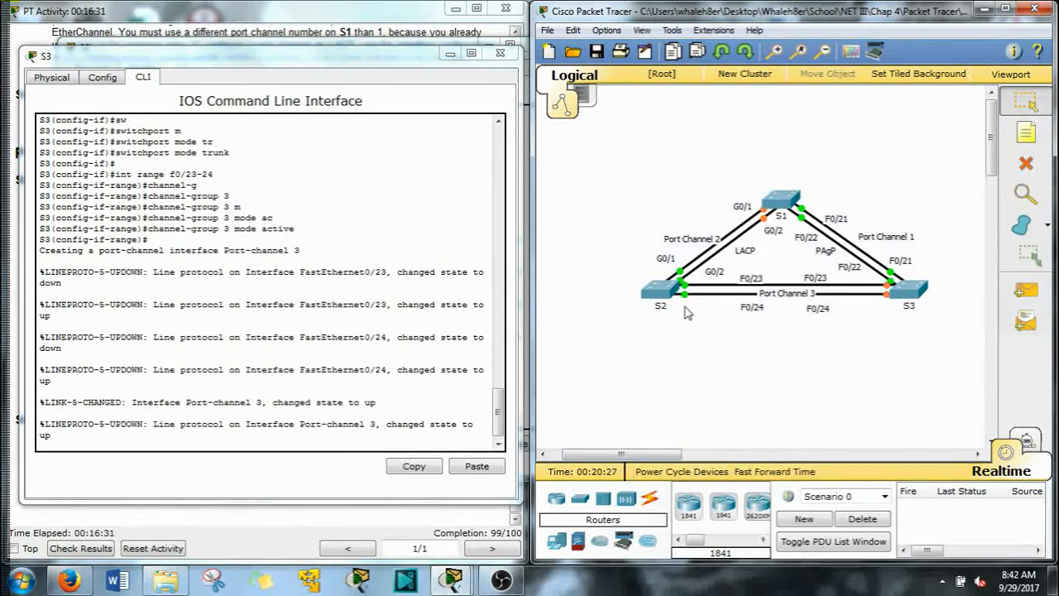
{"action": "left_click", "coordinate": [772, 474]}
Minimize the S3 and S2 windows to uncover the topology and the Port Channel 3 verification instructions.
{"action": "left_click_drag", "start_coordinate": [372, 65], "coordinate": [502, 41]}
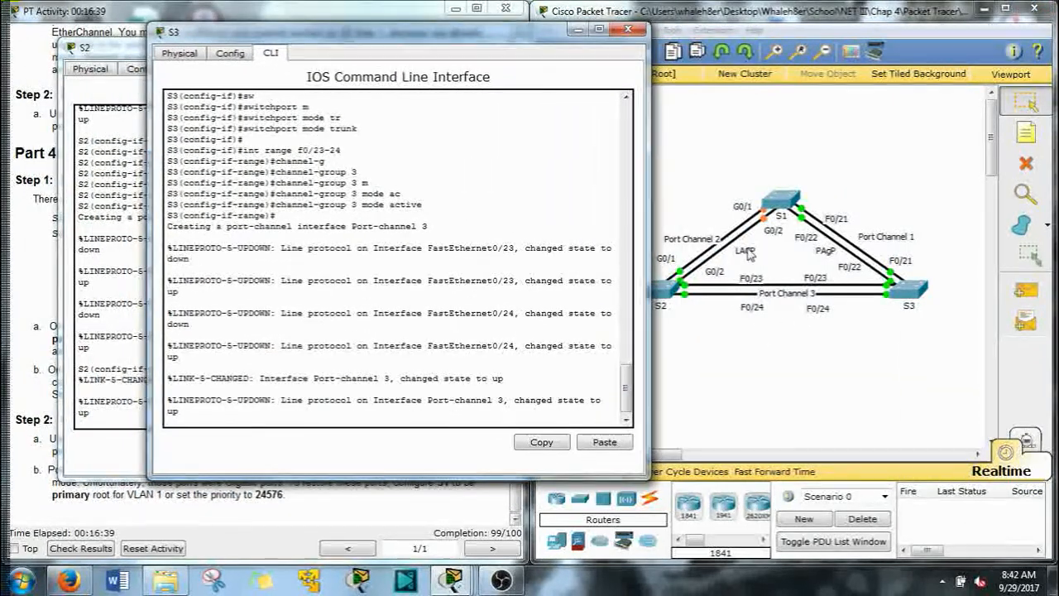
{"action": "left_click", "coordinate": [577, 31]}
{"action": "left_click_drag", "start_coordinate": [404, 49], "coordinate": [437, 81]}
{"action": "left_click", "coordinate": [524, 77]}
{"action": "left_click_drag", "start_coordinate": [867, 369], "coordinate": [719, 306]}
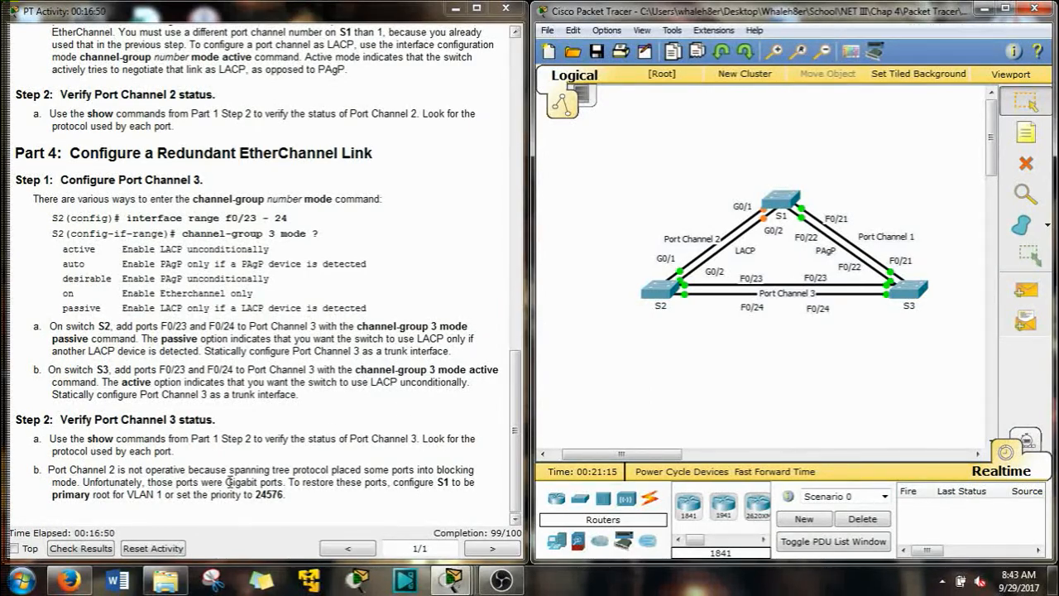
Open S1's command line and leave the interface range for global configuration mode.
{"action": "left_click_drag", "start_coordinate": [717, 138], "coordinate": [751, 158]}
{"action": "left_click", "coordinate": [781, 213]}
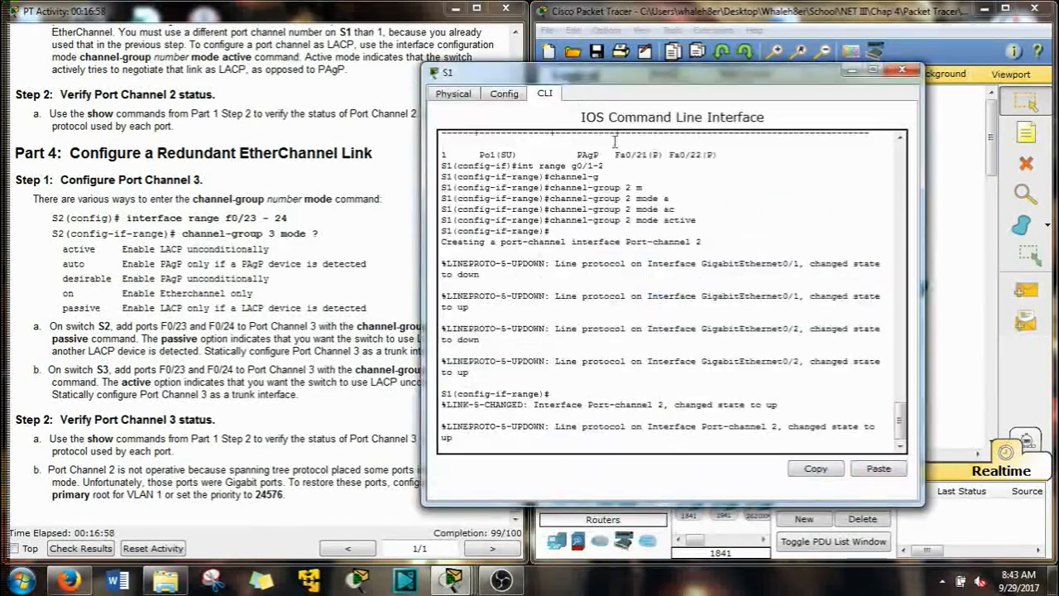
{"action": "key", "text": "Return"}
{"action": "type", "text": "ecit"}
{"action": "key", "text": "Return"}
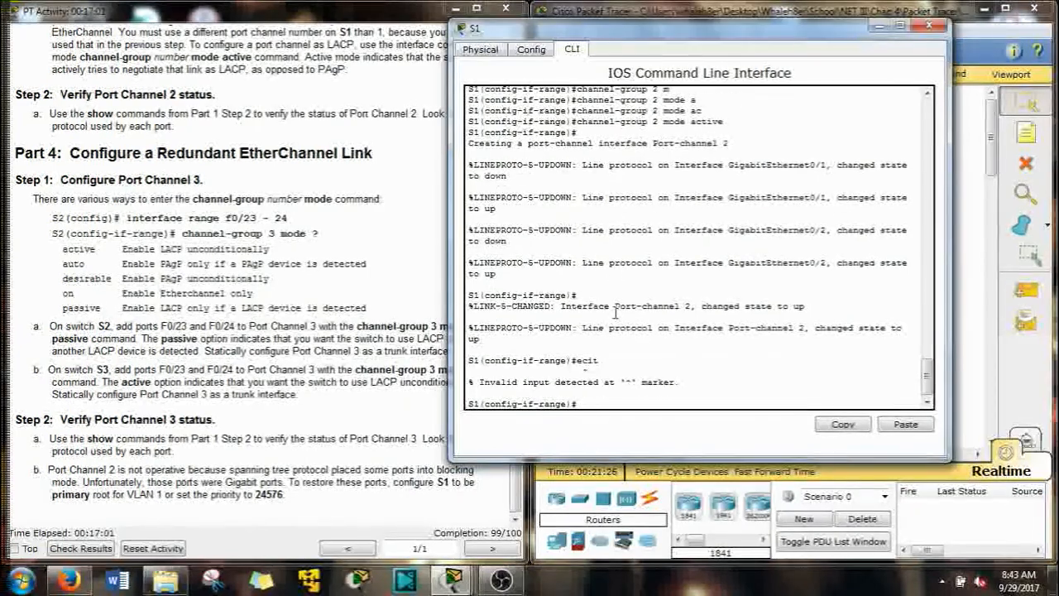
{"action": "type", "text": "exit"}
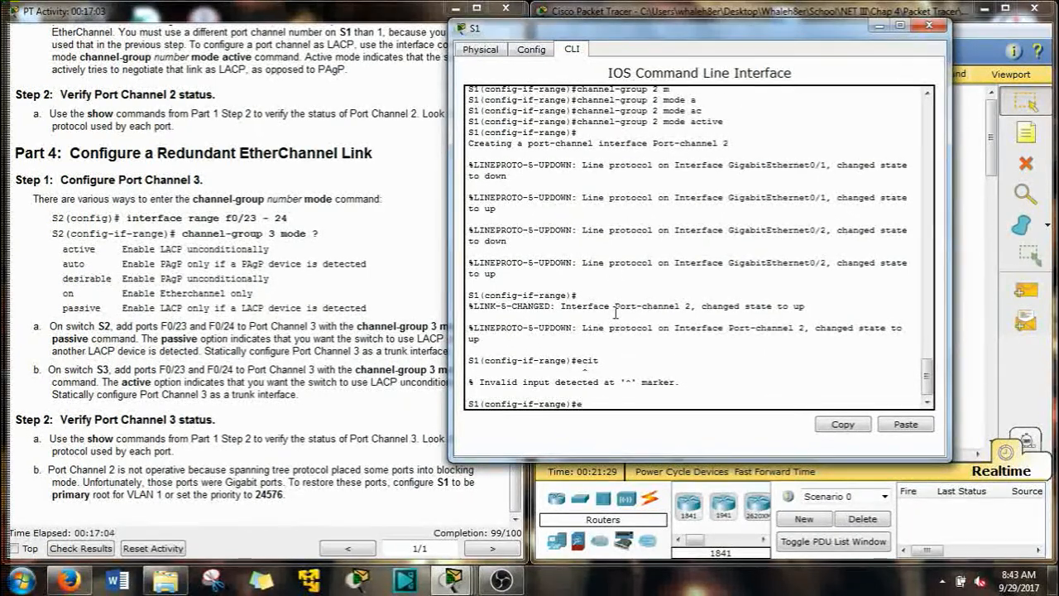
{"action": "key", "text": "Return"}
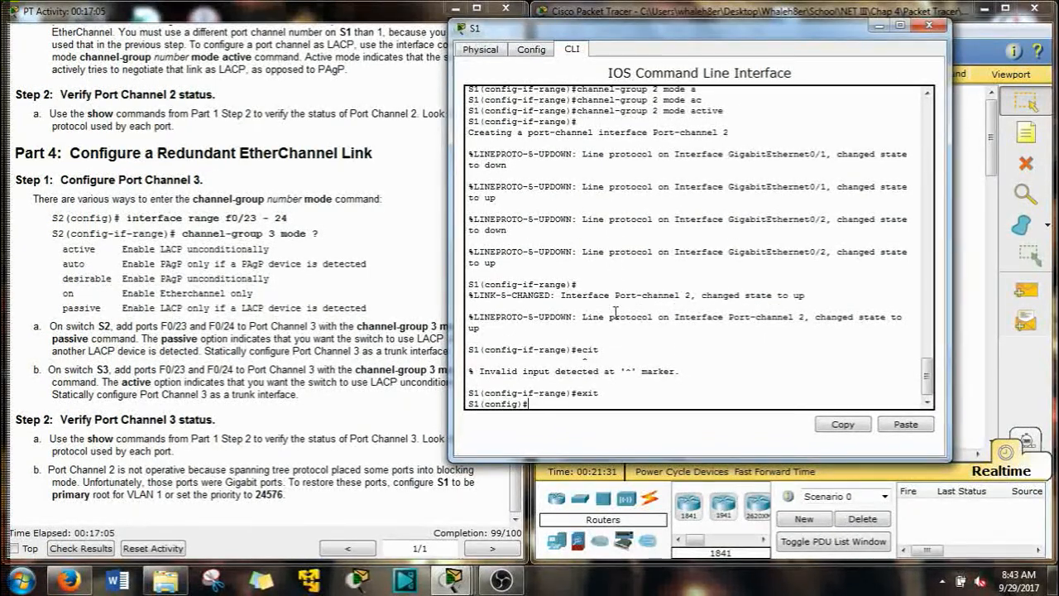
Set S1's spanning-tree priority for VLAN 1 to 24576 with spanning-tree vlan 1 priority 24576.
{"action": "type", "text": "spa"}
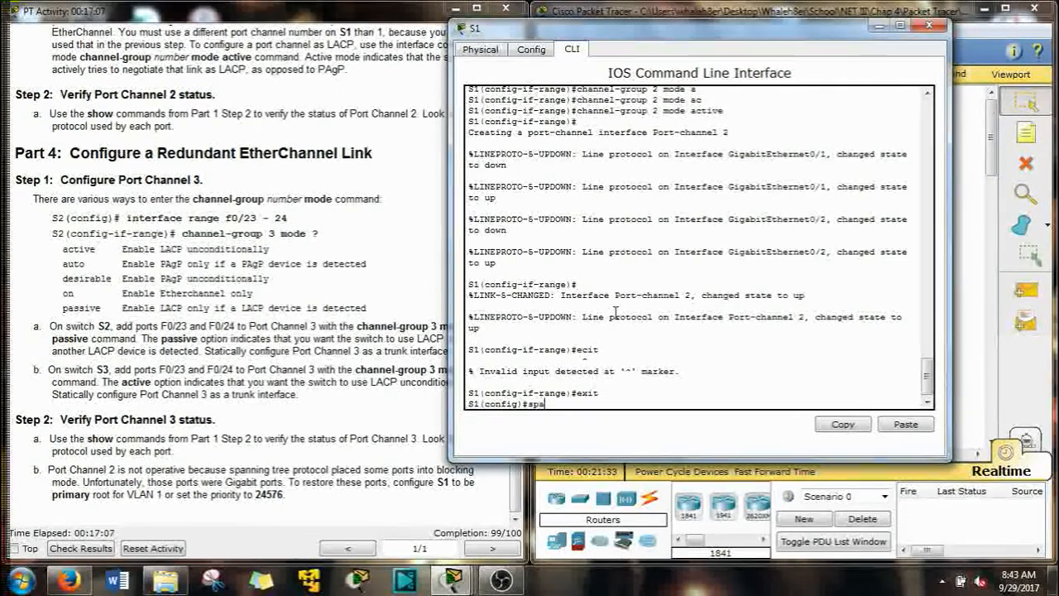
{"action": "type", "text": "n"}
{"action": "key", "text": "Tab"}
{"action": "type", "text": "vl"}
{"action": "key", "text": "Tab"}
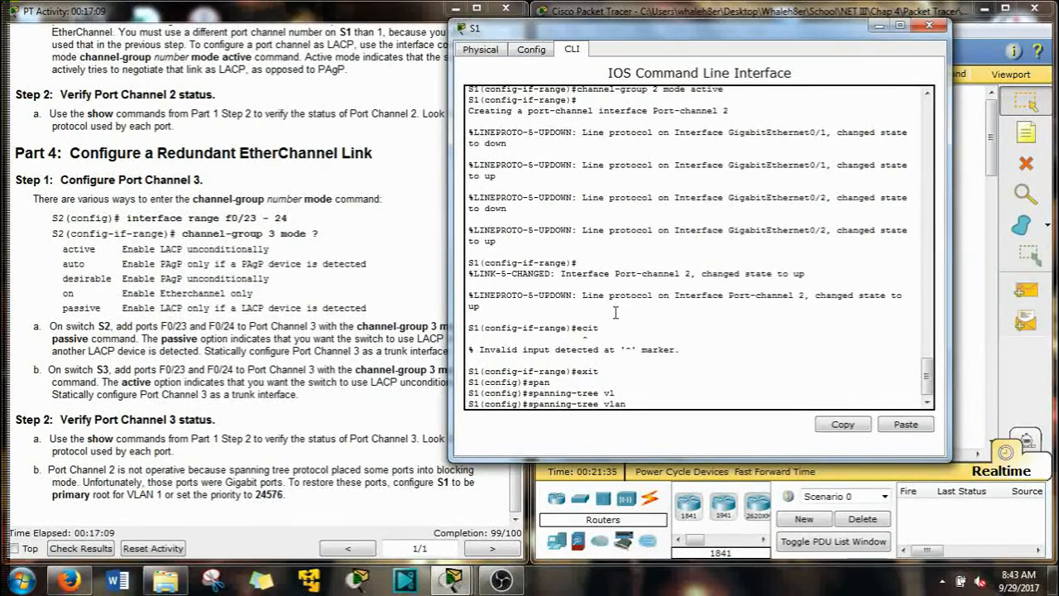
{"action": "type", "text": "o"}
{"action": "key", "text": "Tab"}
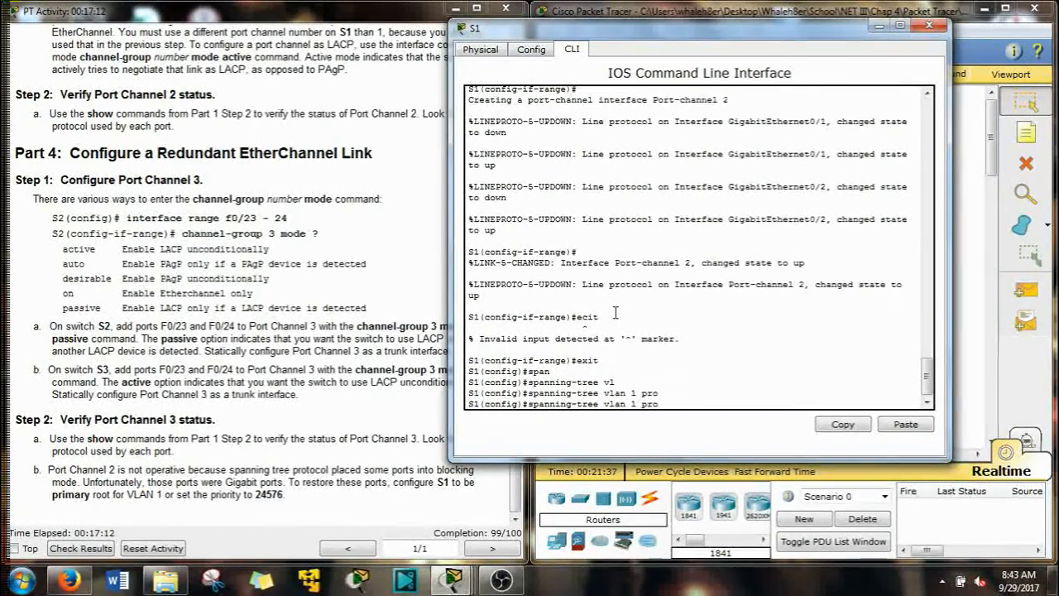
{"action": "key", "text": "BackSpace"}
{"action": "type", "text": "i"}
{"action": "key", "text": "Tab"}
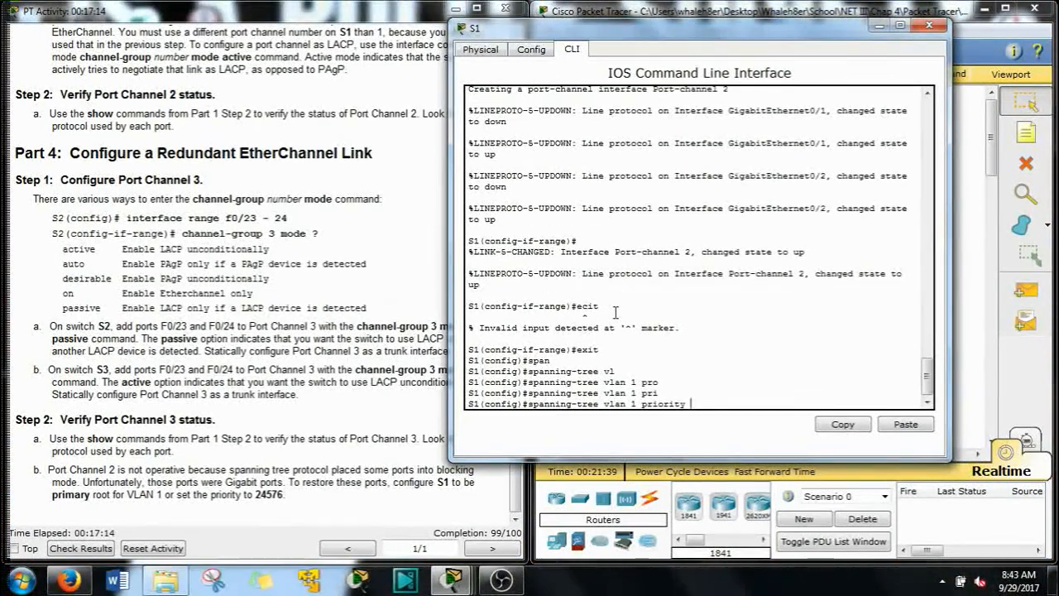
{"action": "type", "text": "24576 ?"}
{"action": "key", "text": "Return"}
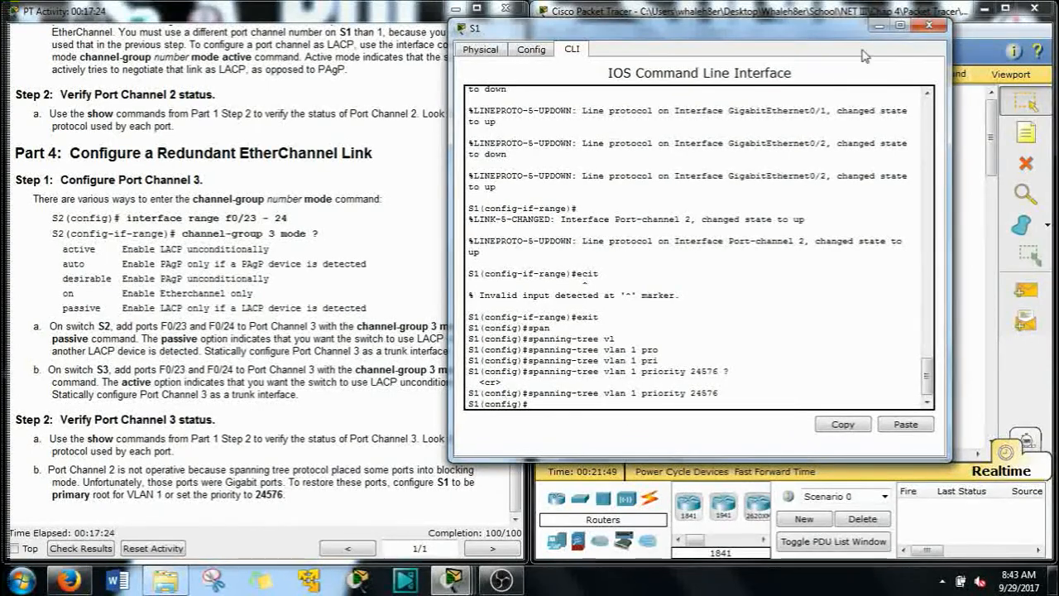
Close S1's window and fast-forward the simulation to let spanning tree reconverge.
{"action": "left_click", "coordinate": [928, 24]}
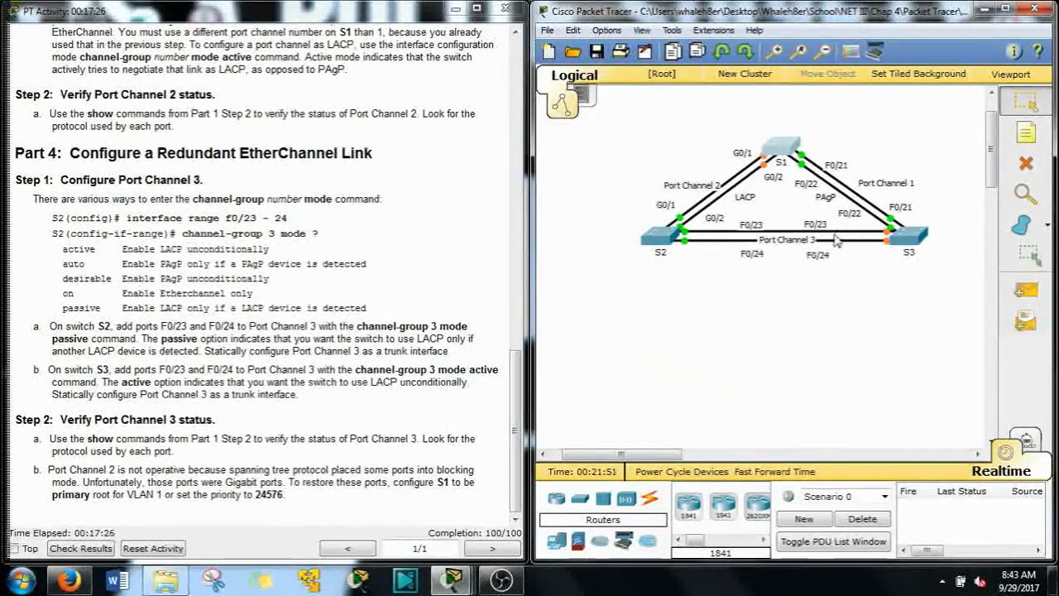
{"action": "left_click", "coordinate": [782, 473]}
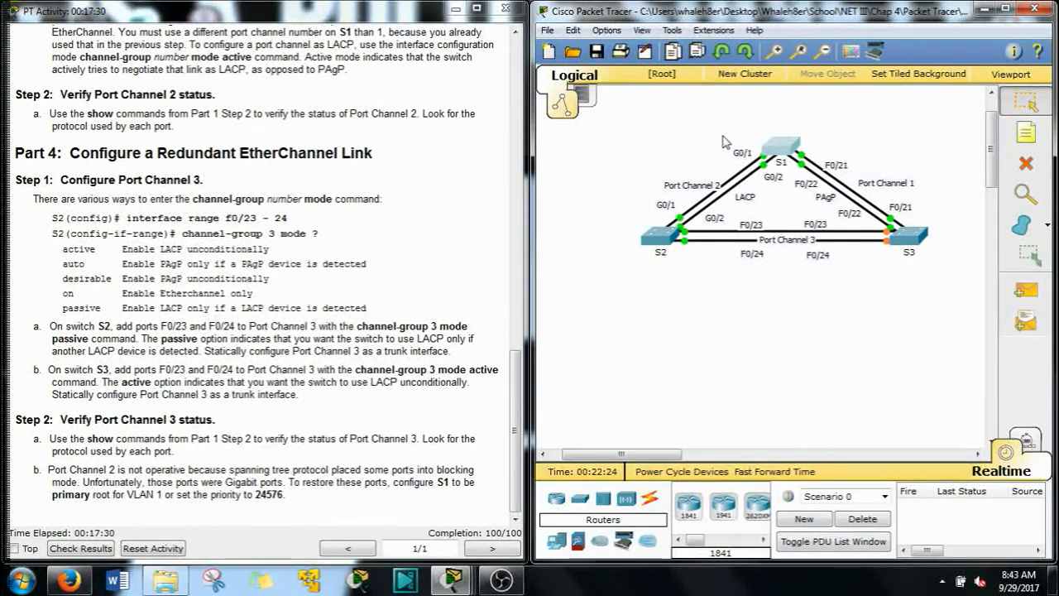
{"action": "left_click_drag", "start_coordinate": [723, 135], "coordinate": [768, 182]}
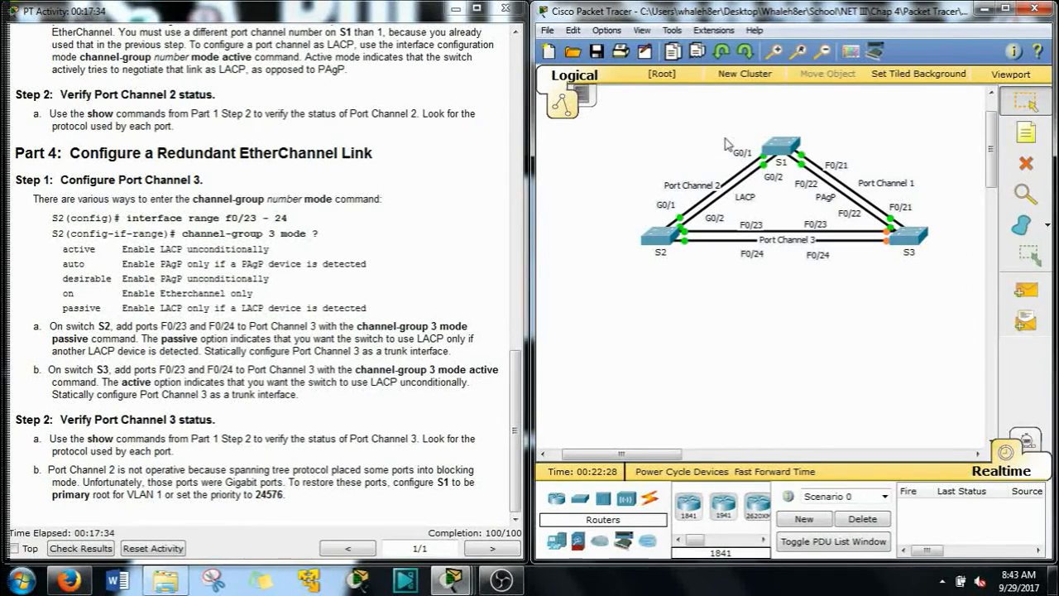
{"action": "left_click_drag", "start_coordinate": [906, 283], "coordinate": [922, 371]}
{"action": "left_click_drag", "start_coordinate": [693, 107], "coordinate": [763, 142]}
{"action": "left_click_drag", "start_coordinate": [907, 300], "coordinate": [877, 240]}
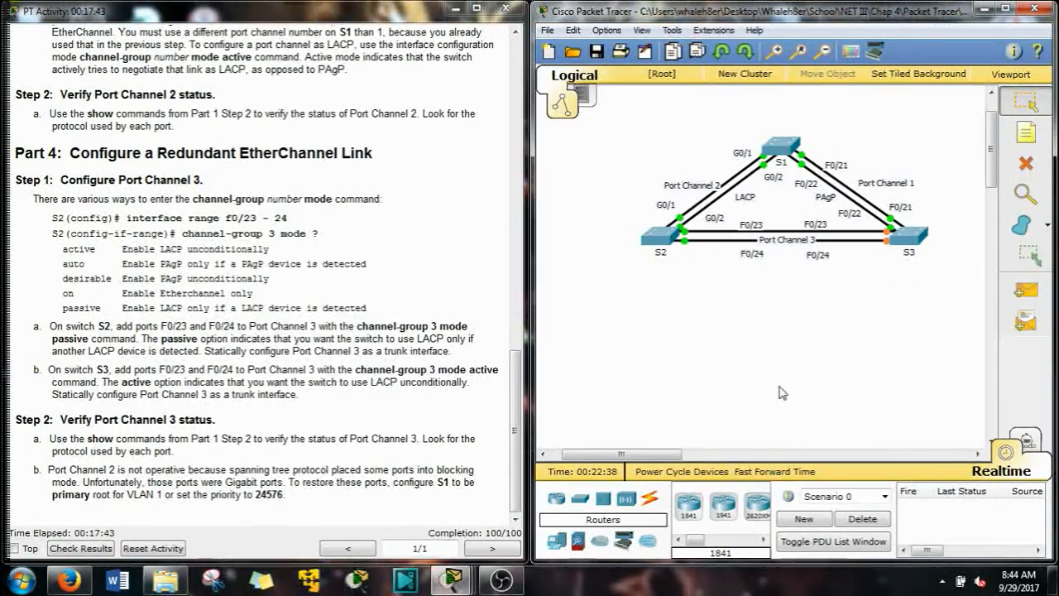
{"action": "left_click_drag", "start_coordinate": [897, 135], "coordinate": [830, 200]}
{"action": "left_click_drag", "start_coordinate": [802, 291], "coordinate": [768, 217]}
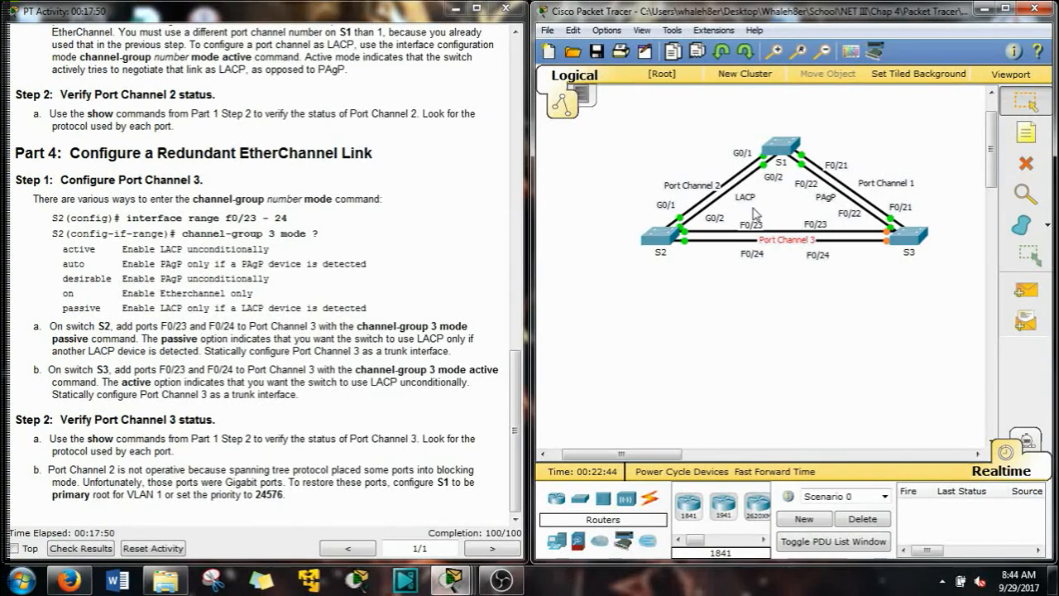
{"action": "left_click_drag", "start_coordinate": [908, 144], "coordinate": [870, 146]}
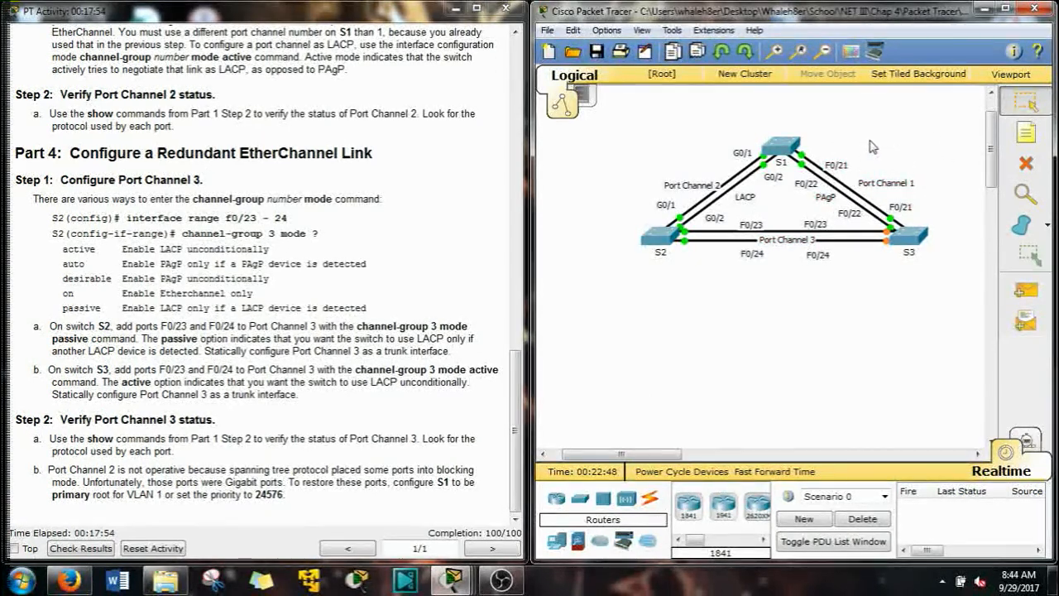
{"action": "left_click", "coordinate": [884, 181]}
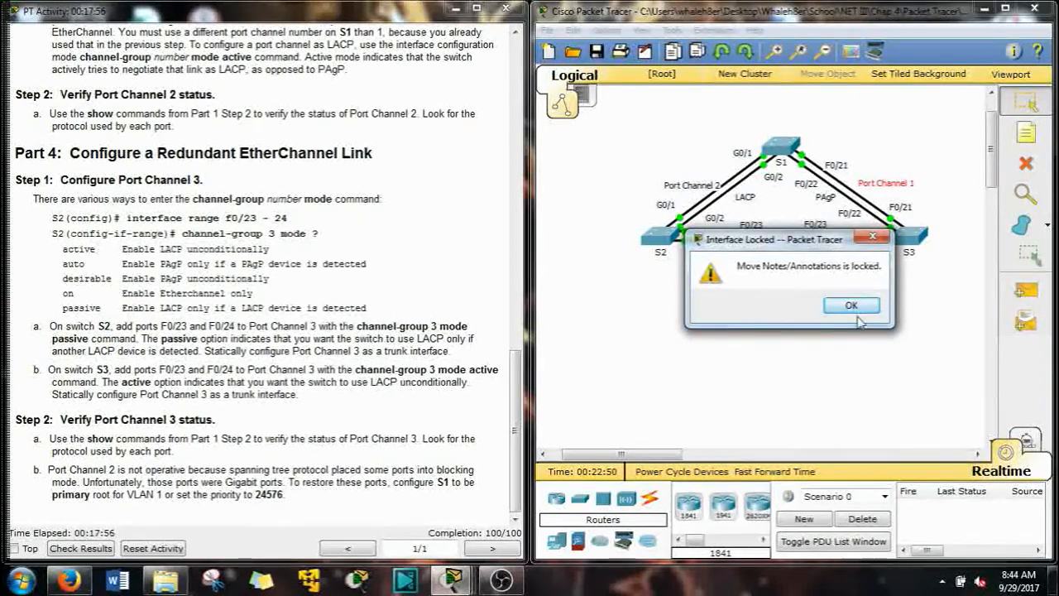
{"action": "left_click", "coordinate": [860, 284]}
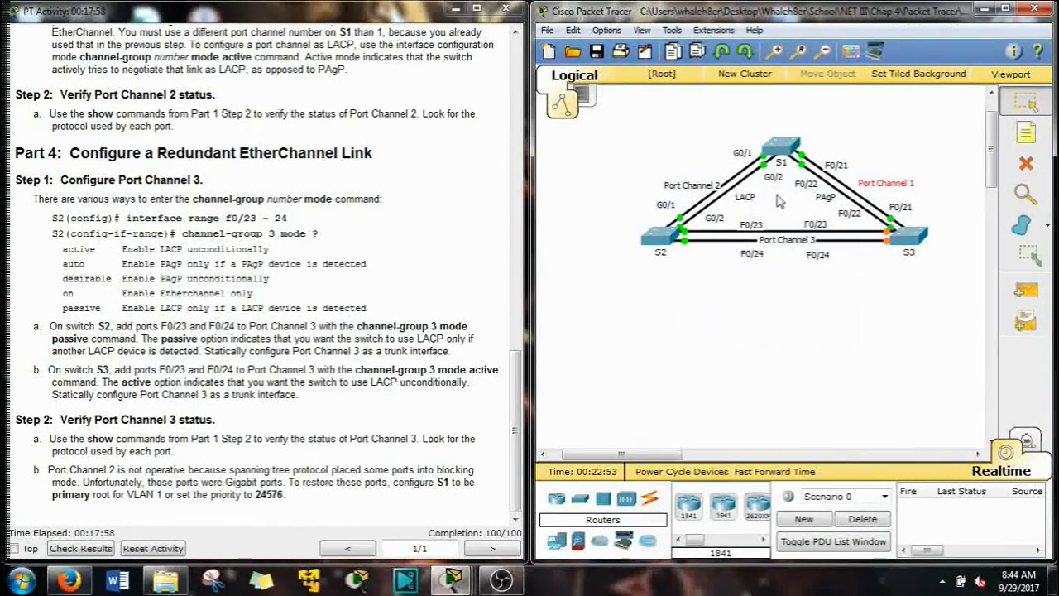
{"action": "left_click", "coordinate": [887, 238]}
{"action": "left_click", "coordinate": [852, 306]}
{"action": "left_click", "coordinate": [884, 238]}
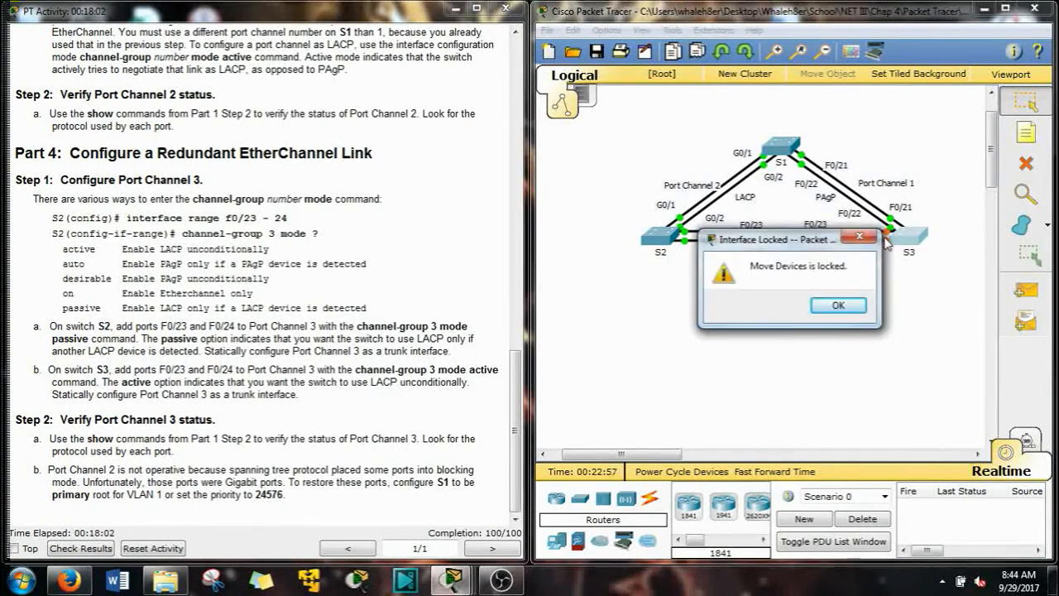
{"action": "left_click", "coordinate": [861, 300]}
{"action": "left_click_drag", "start_coordinate": [893, 304], "coordinate": [871, 240]}
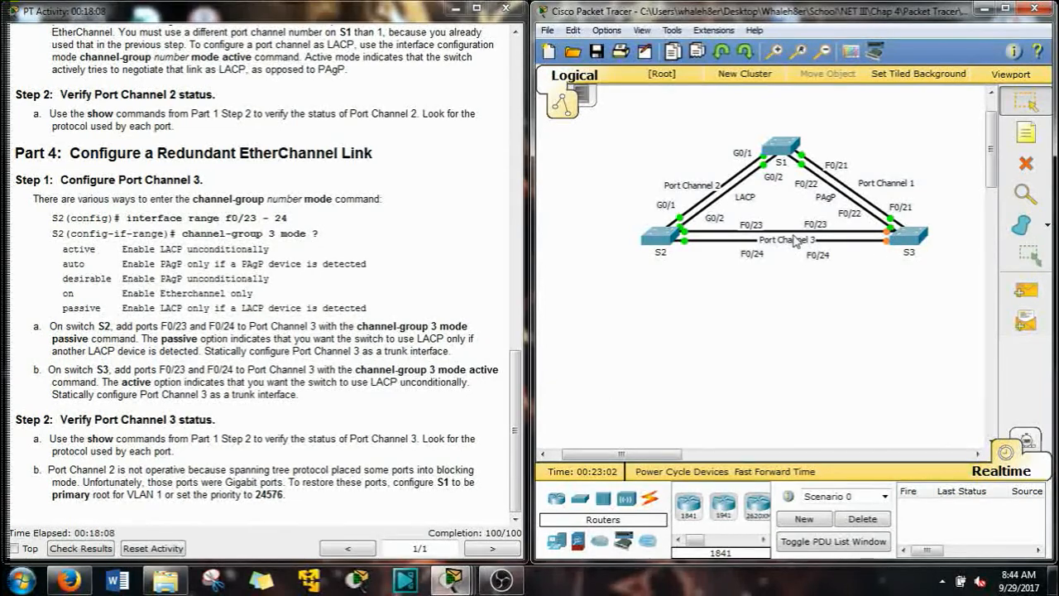
{"action": "left_click_drag", "start_coordinate": [930, 295], "coordinate": [911, 267]}
{"action": "left_click_drag", "start_coordinate": [737, 105], "coordinate": [782, 141]}
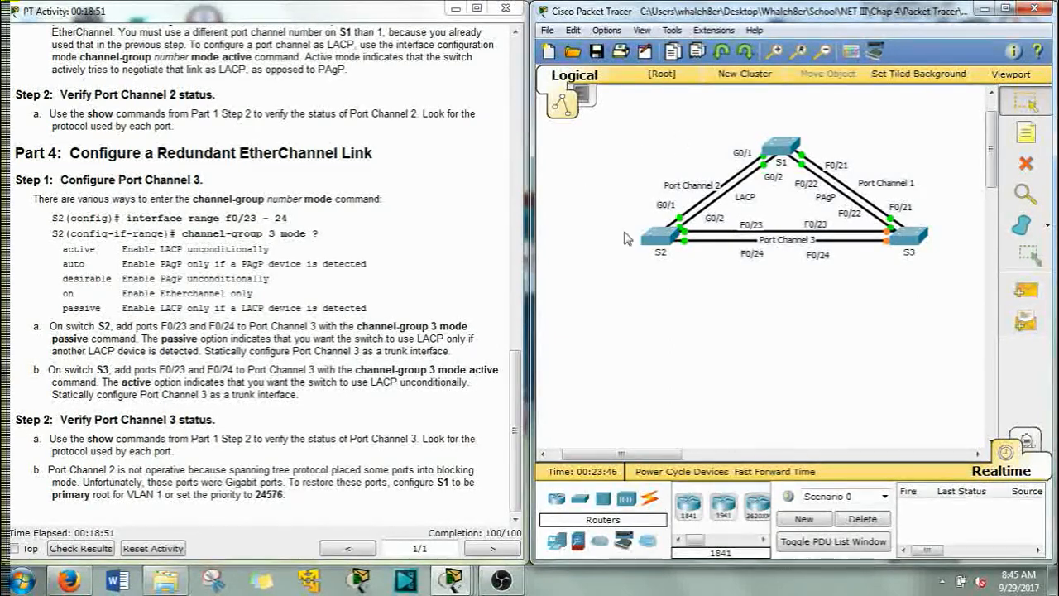
{"action": "scroll", "coordinate": [625, 238], "scroll_direction": "up", "scroll_amount": 1}
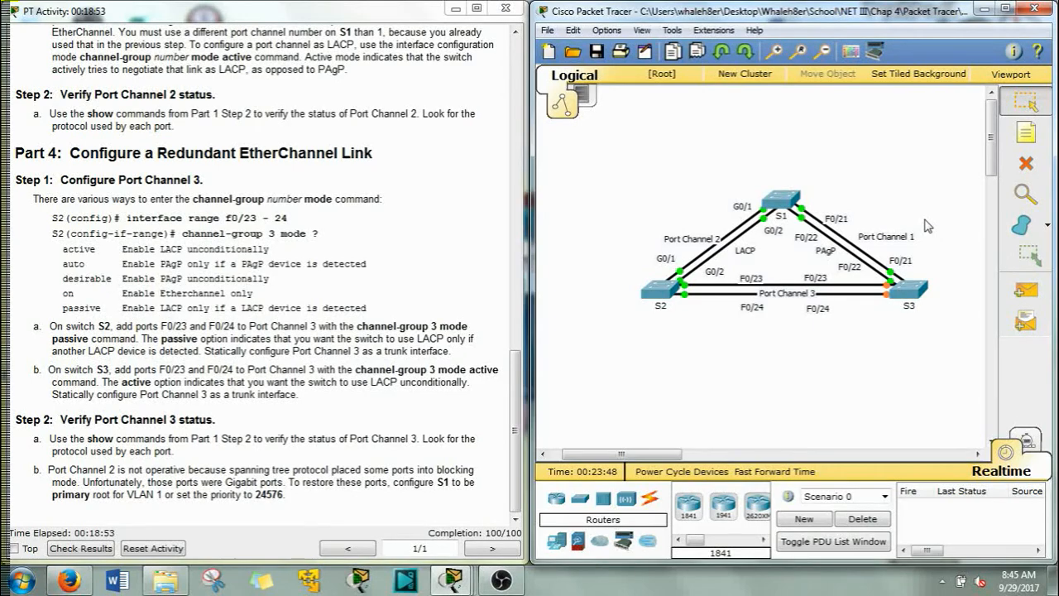